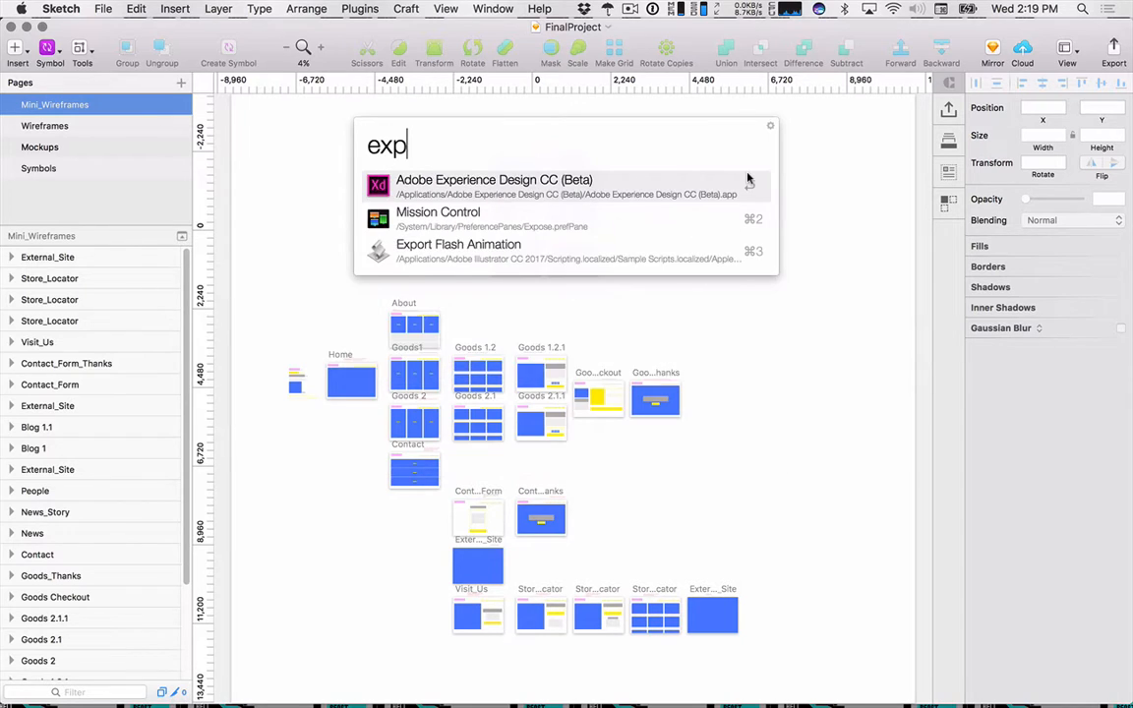
# Switch to Adobe XD, close the open Wireframe Kit document and start a new one with the Web 1920 preset.
pyautogui.press('Return')
pyautogui.click(780, 258)
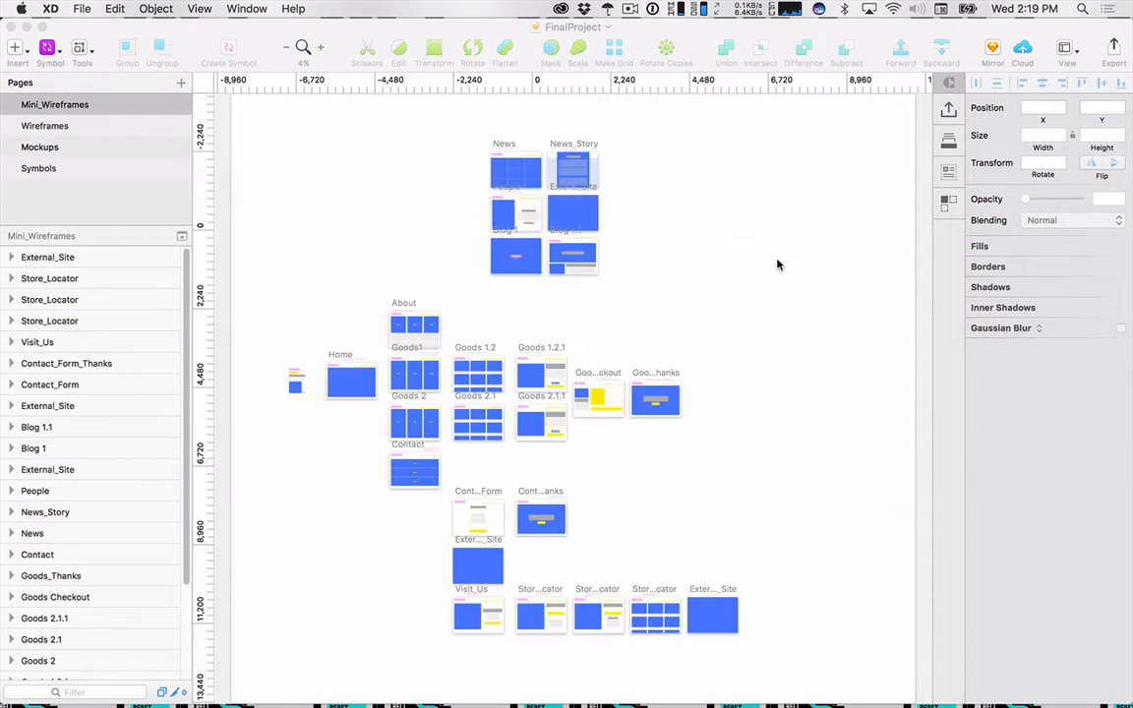
pyautogui.press('super+Tab')
pyautogui.press('super+Tab')
pyautogui.press('super+shift+Tab')
pyautogui.press('super+shift+Tab')
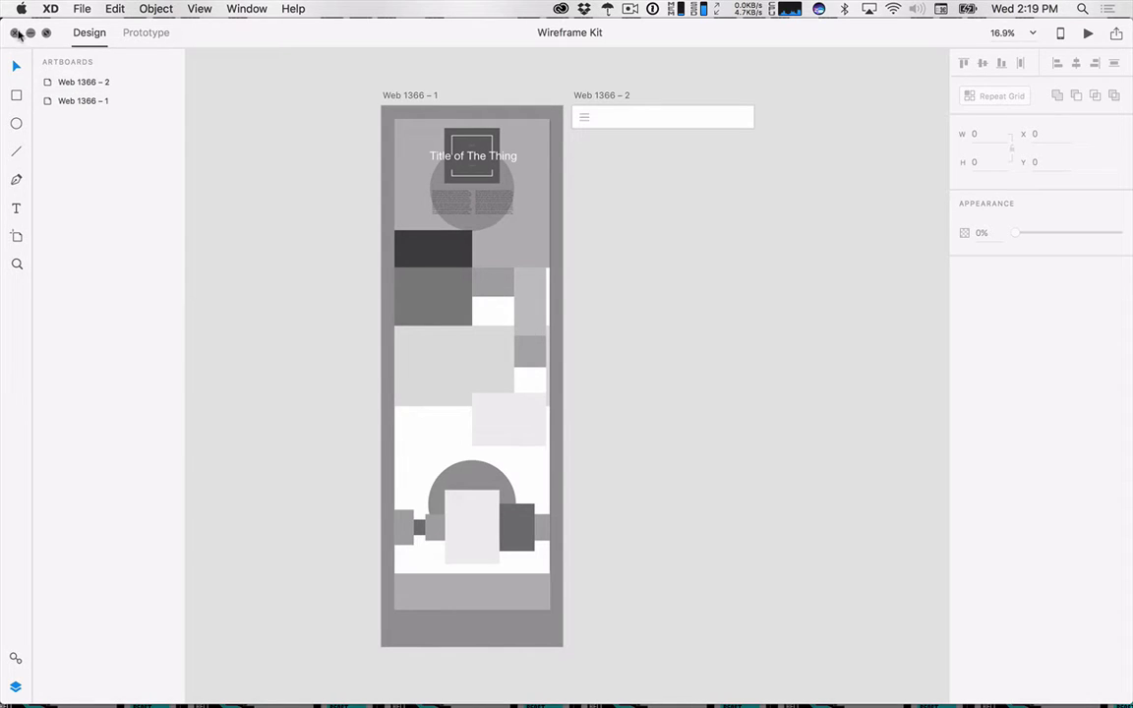
pyautogui.click(14, 32)
pyautogui.click(513, 288)
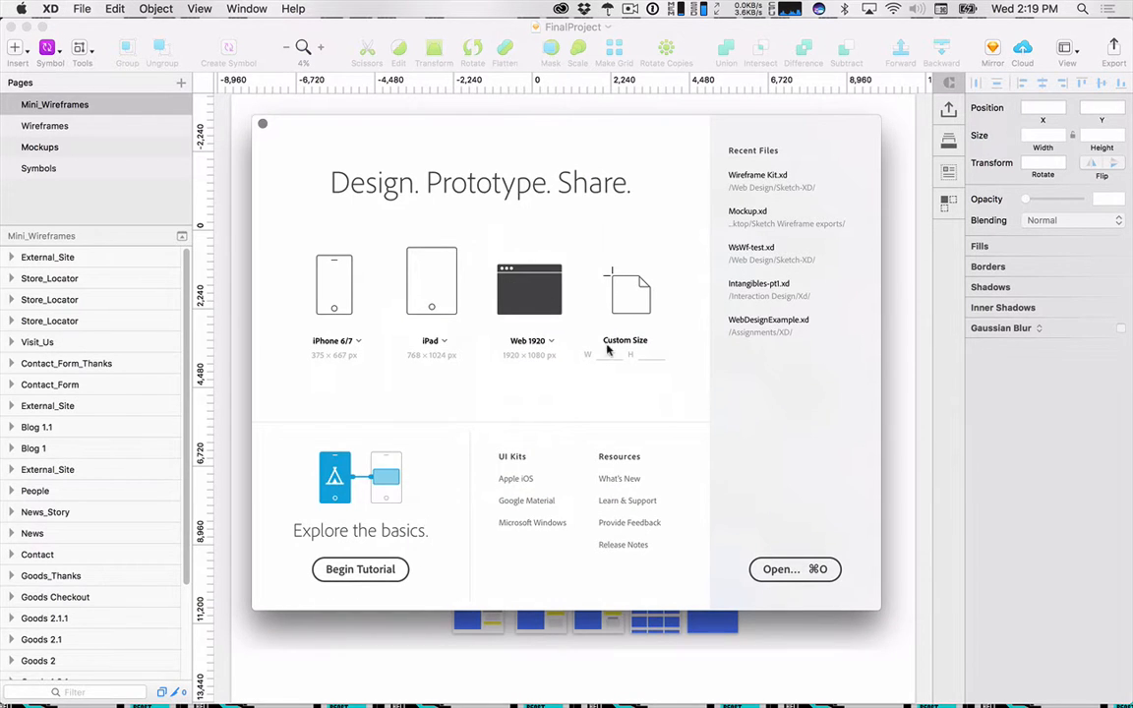
# Switch to Sketch and make the Home artboard exportable in SVG format.
pyautogui.press('super+Tab')
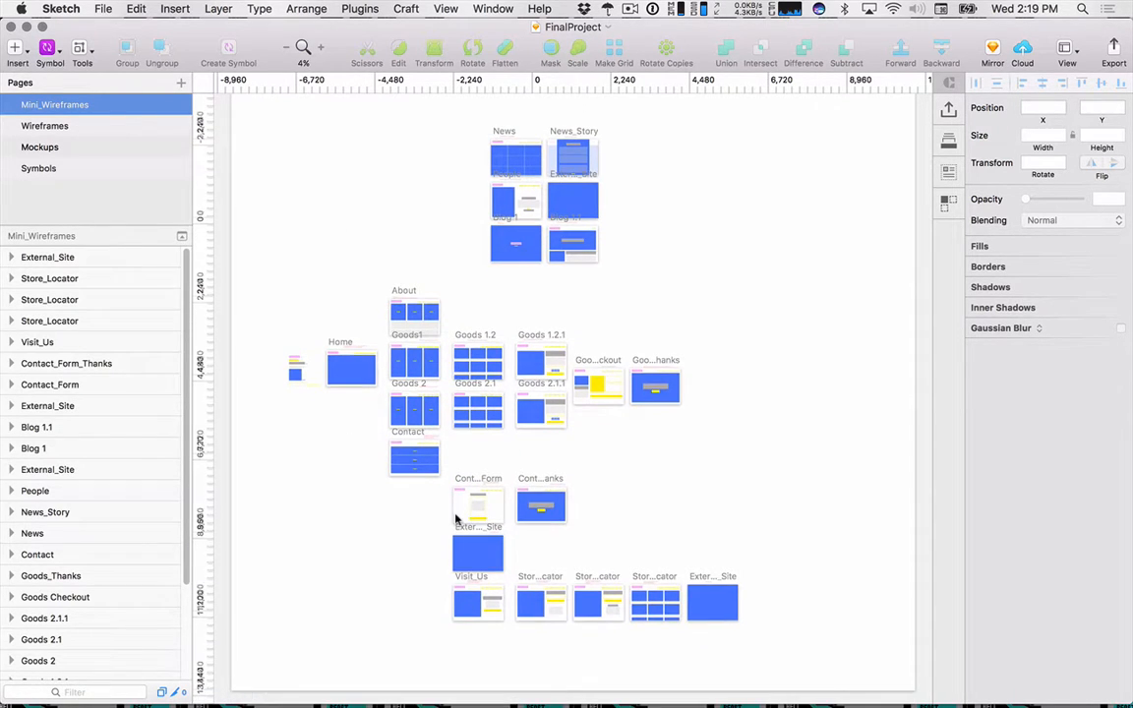
pyautogui.scroll(2, 356, 475)
pyautogui.scroll(5, 357, 472)
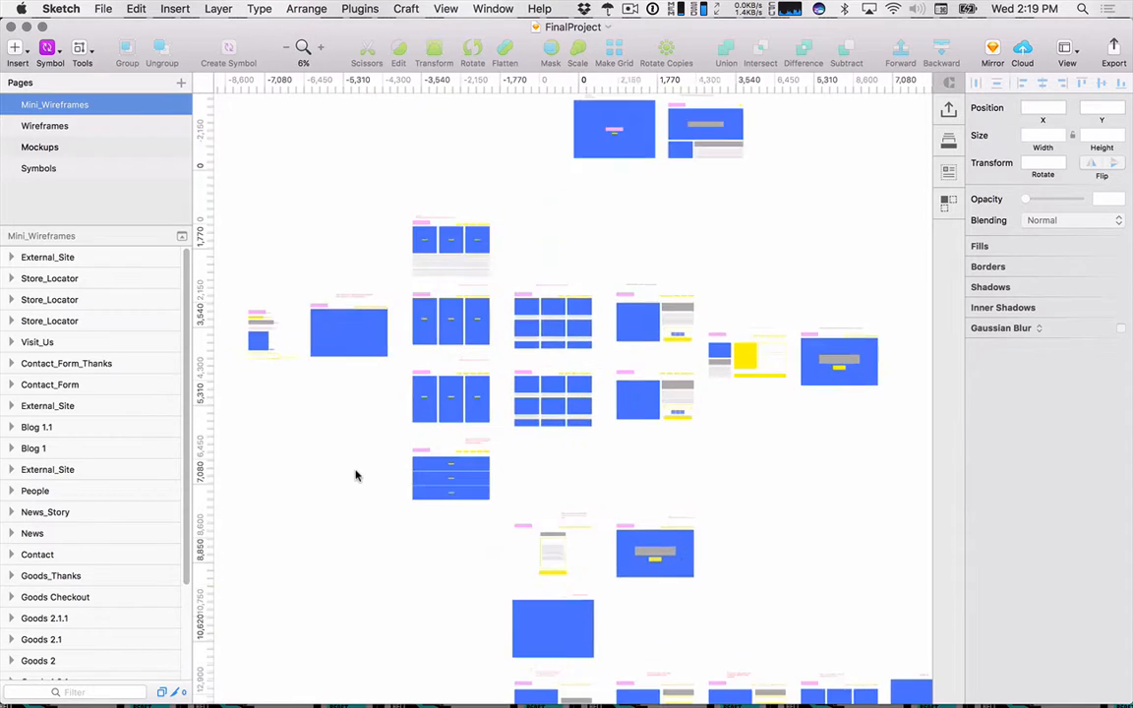
pyautogui.scroll(-3, 374, 463)
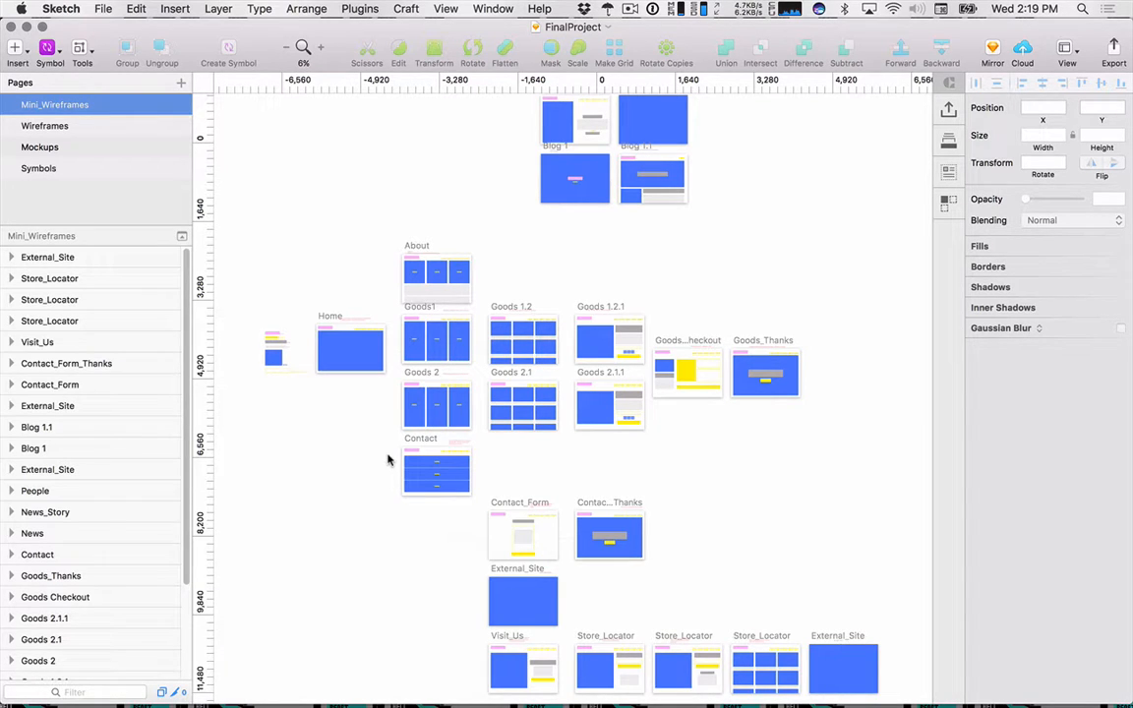
pyautogui.click(328, 318)
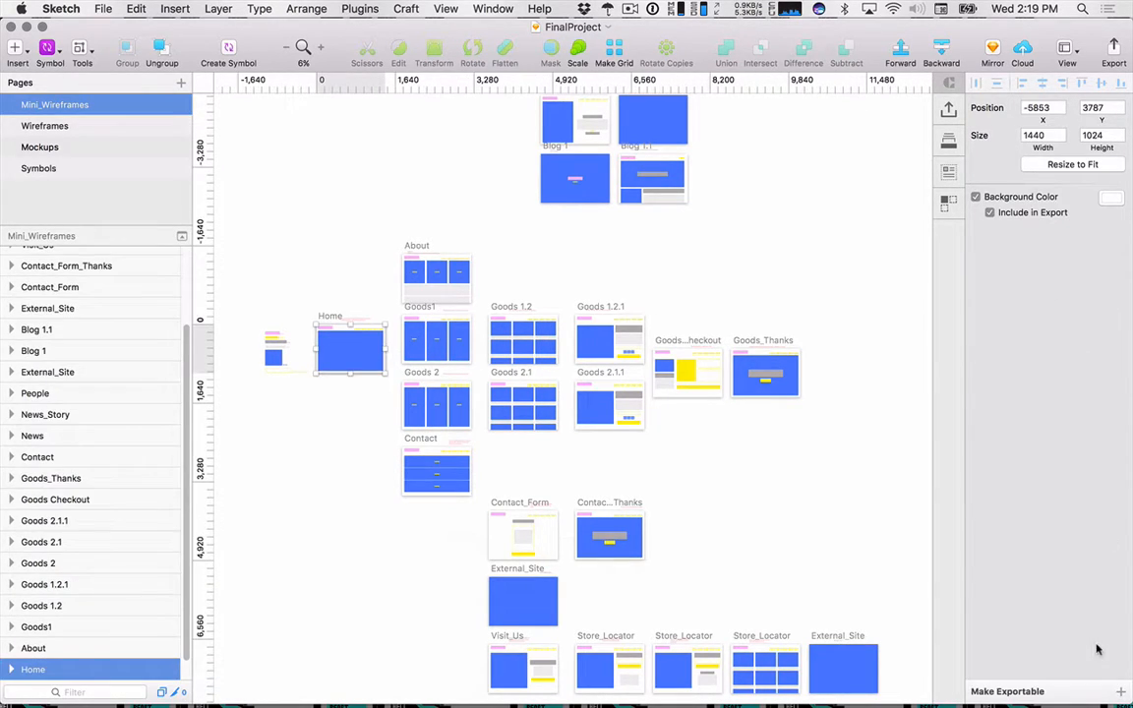
pyautogui.click(1013, 691)
pyautogui.click(1083, 654)
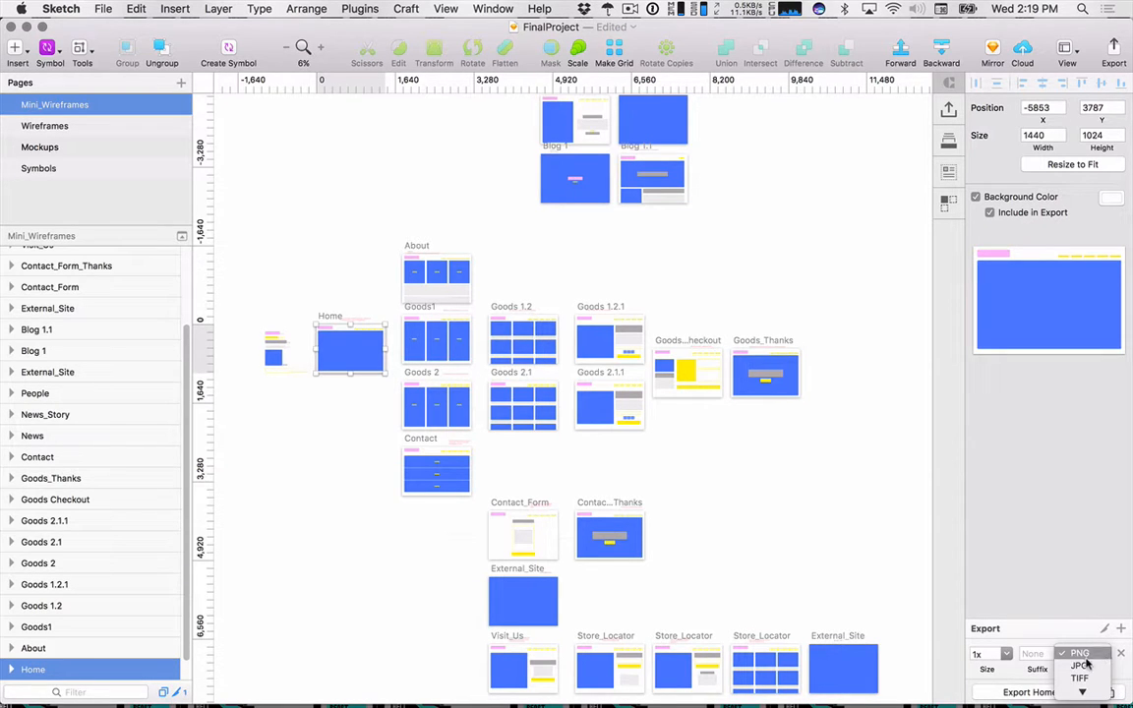
pyautogui.click(1082, 689)
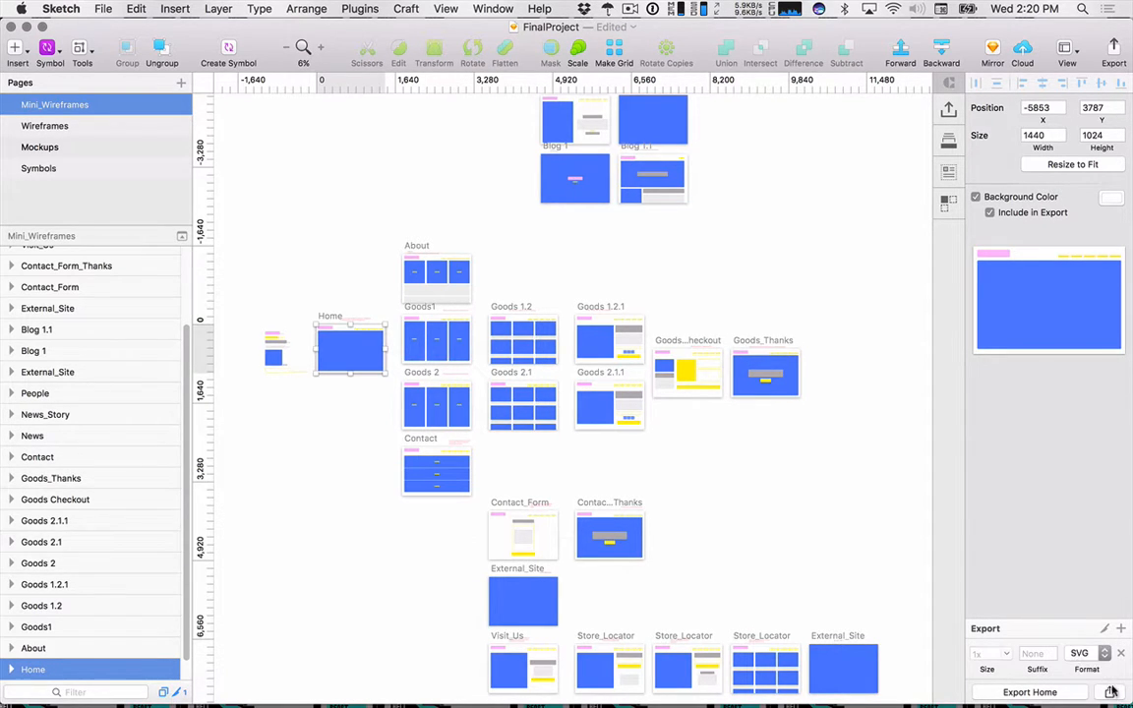
pyautogui.click(1031, 693)
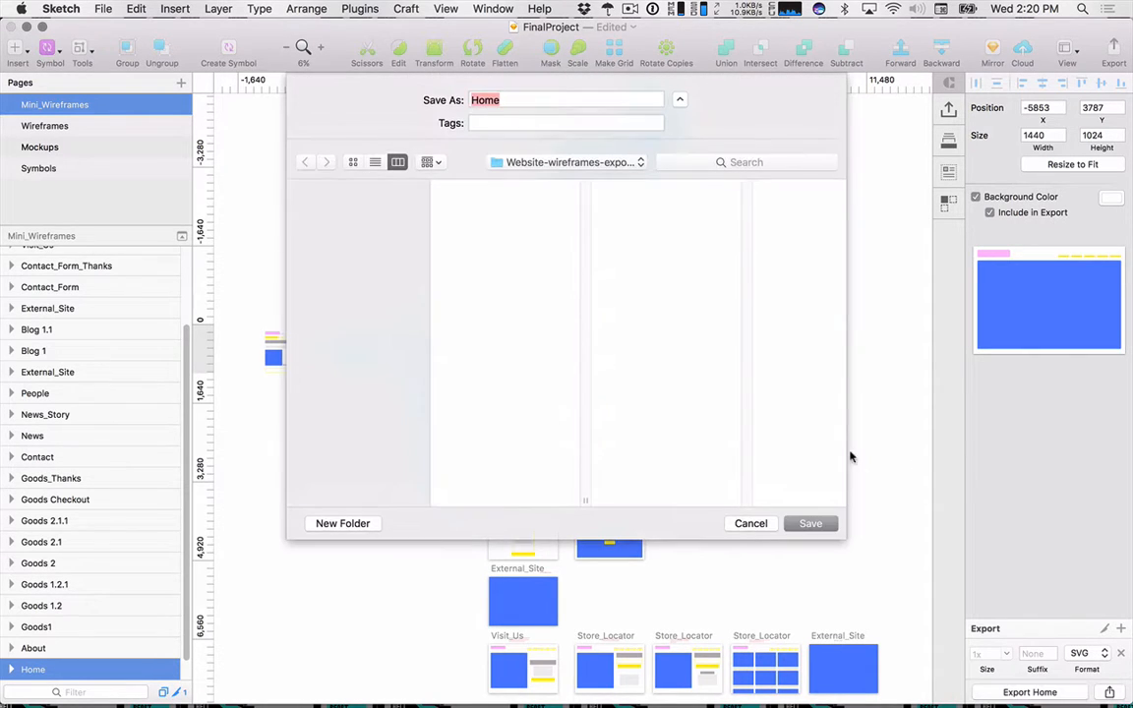
pyautogui.click(748, 523)
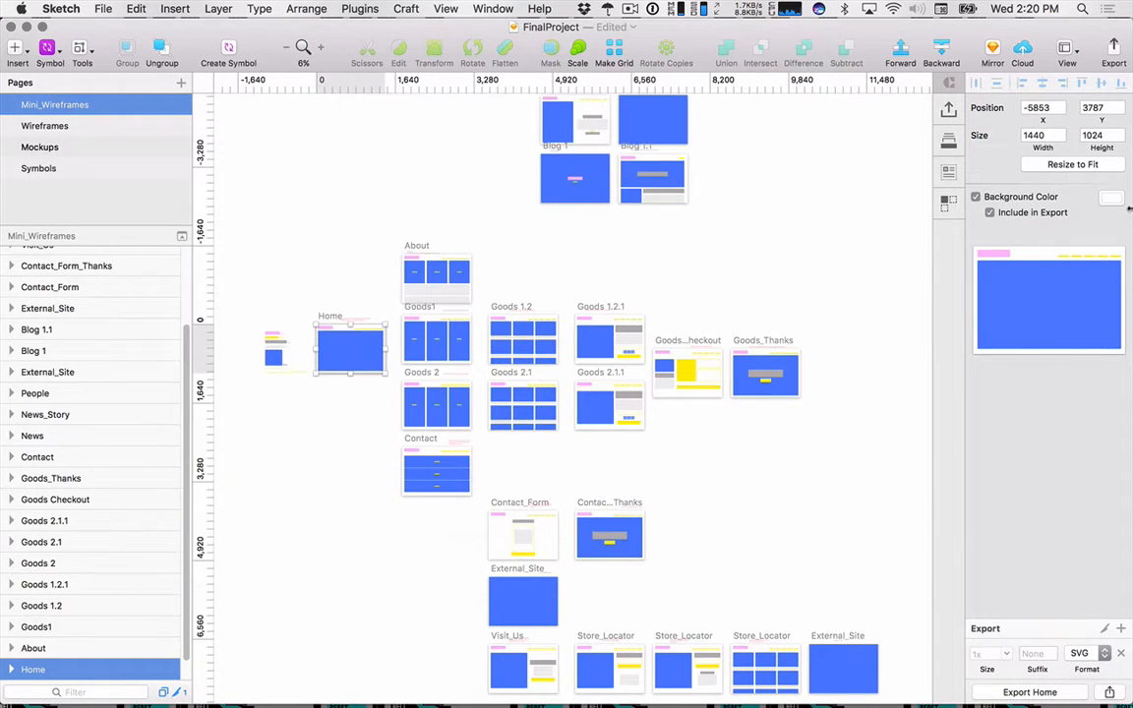
# Move the XD window to another desktop space and narrow the Sketch window to expose the desktop beside it.
pyautogui.moveTo(1132, 199); pyautogui.dragTo(998, 199)
pyautogui.click(1059, 329)
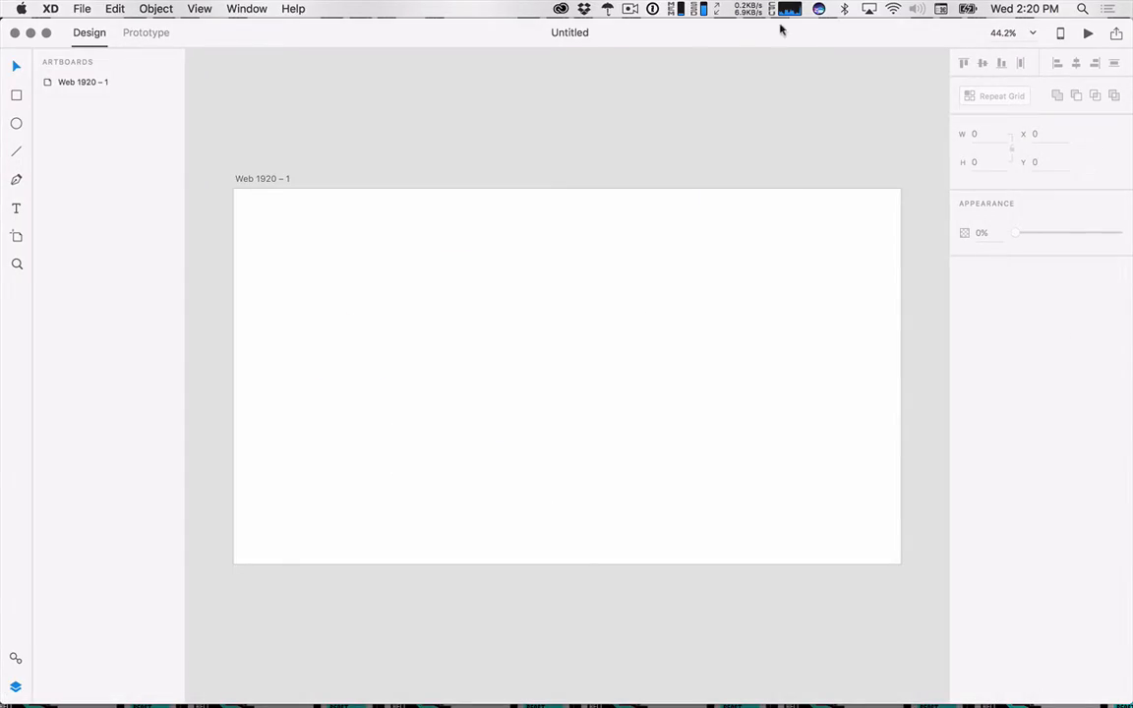
pyautogui.hotkey('ctrl', 'Up')
pyautogui.moveTo(721, 473)
pyautogui.mouseDown()
pyautogui.moveTo(375, 164)
pyautogui.moveTo(344, 61)
pyautogui.mouseUp()
pyautogui.click(481, 285)
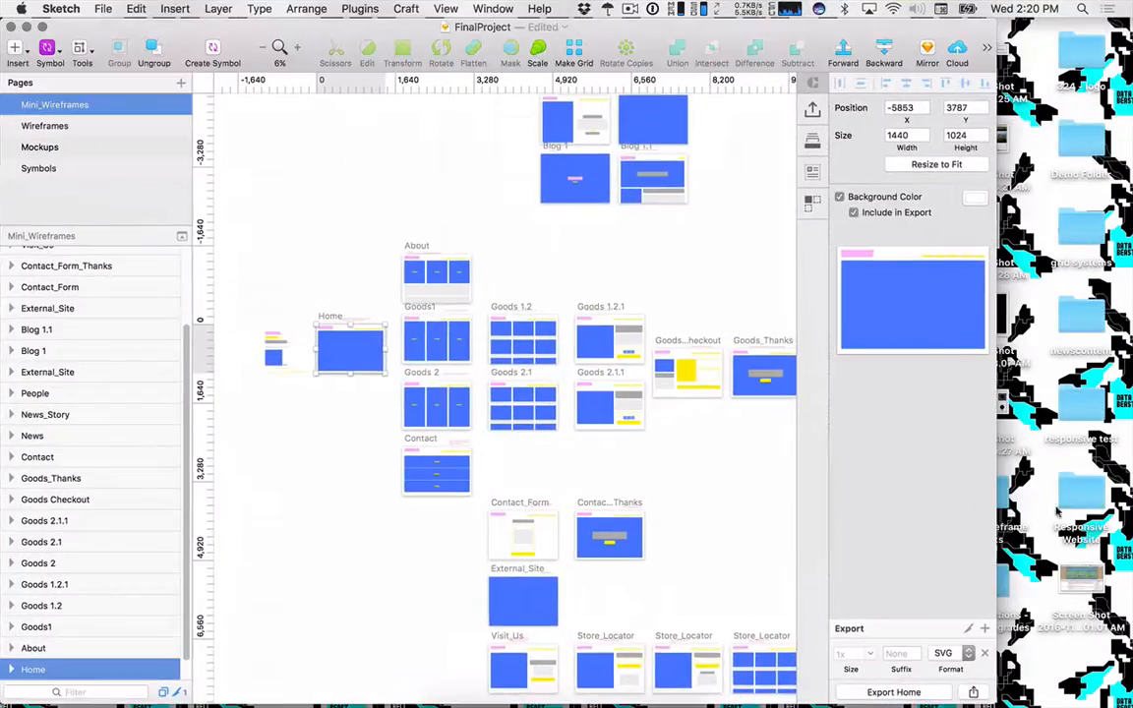
pyautogui.moveTo(984, 486); pyautogui.dragTo(802, 486)
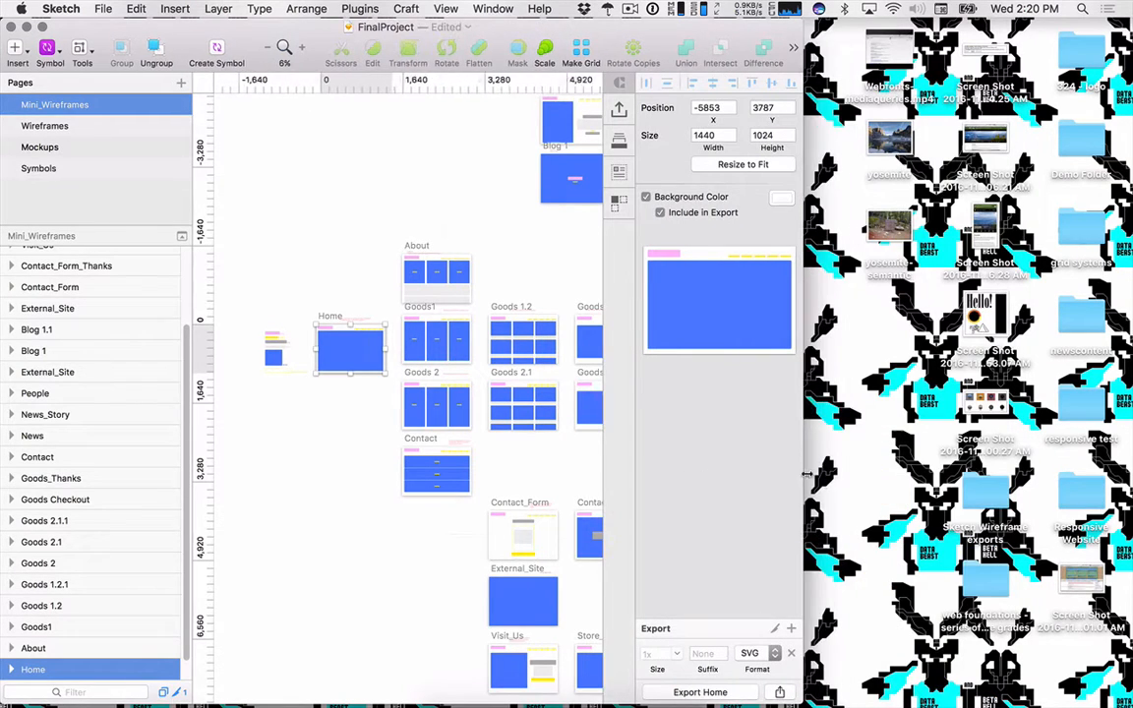
# Create a new folder on the desktop named "Final Project SVGs".
pyautogui.click(827, 470)
pyautogui.press('super+shift+n')
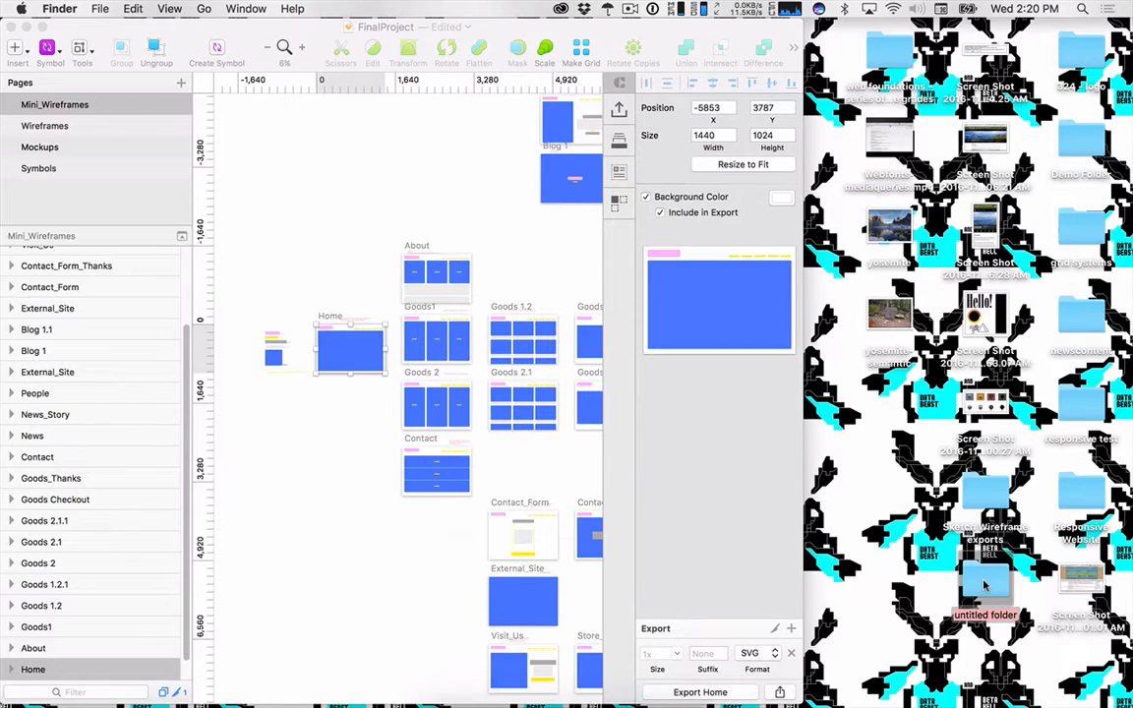
pyautogui.moveTo(985, 586); pyautogui.dragTo(986, 588)
pyautogui.write('Fin')
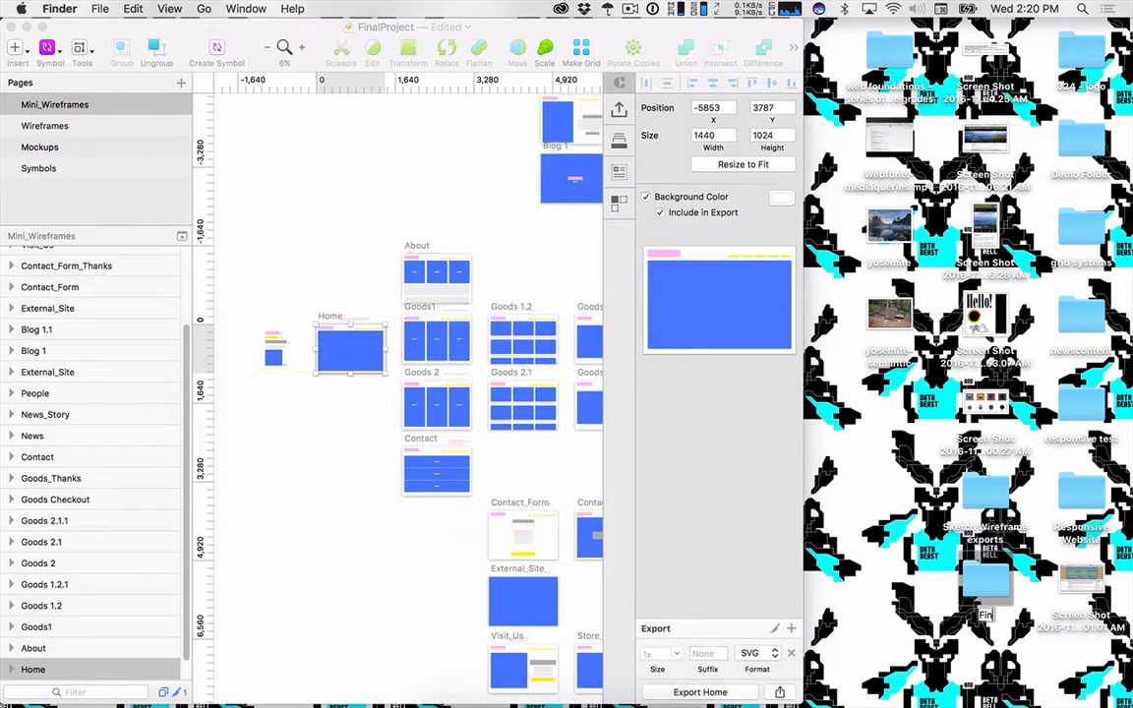
pyautogui.write('al Project SVGs')
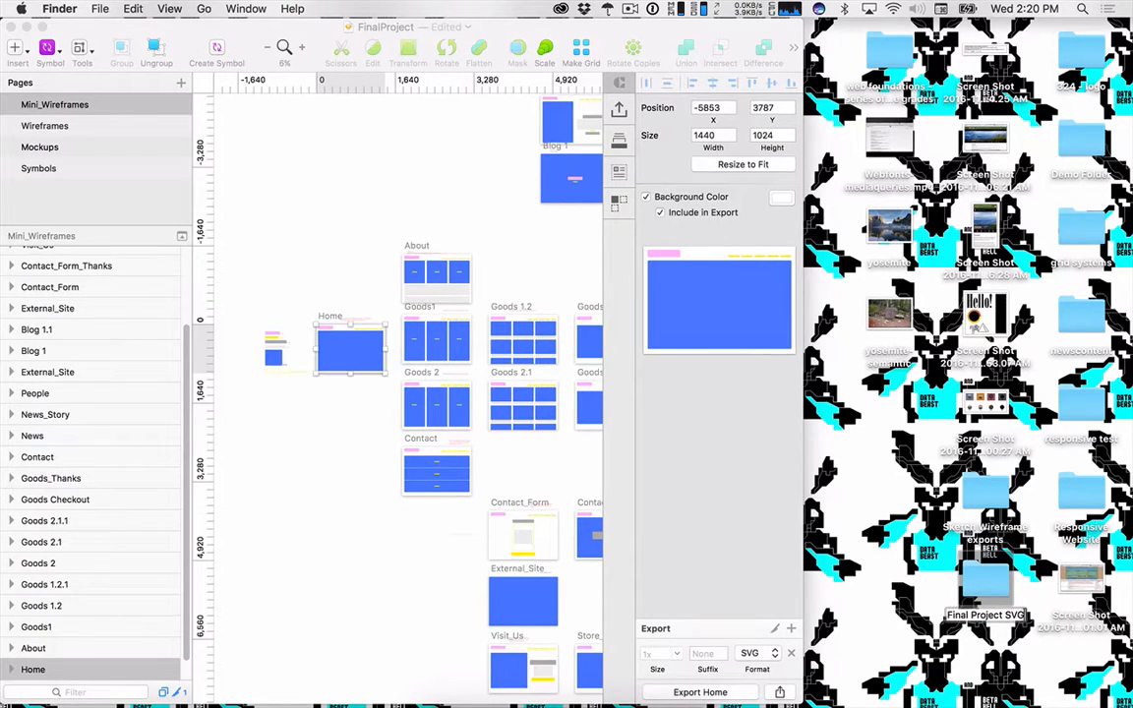
pyautogui.press('Return')
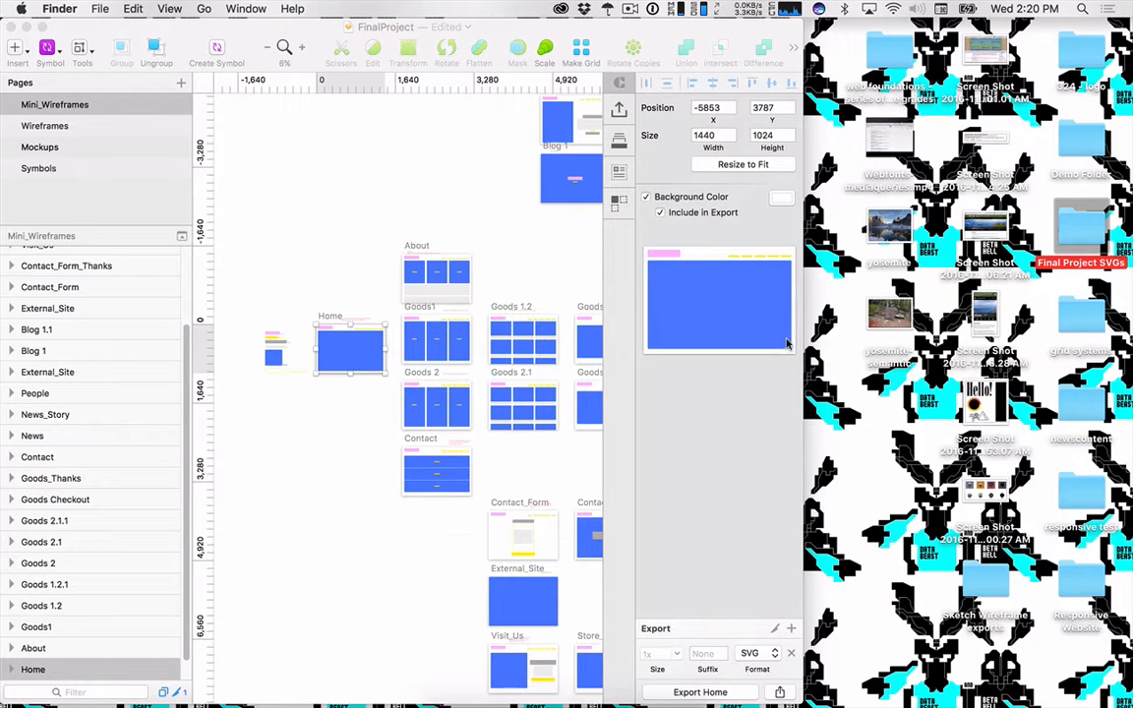
# Export the Home artboard's SVG into the Final Project SVGs folder and preview Home.svg there.
pyautogui.click(710, 310)
pyautogui.moveTo(768, 275)
pyautogui.mouseDown()
pyautogui.moveTo(945, 260)
pyautogui.moveTo(1071, 225)
pyautogui.mouseUp()
pyautogui.doubleClick(1078, 227)
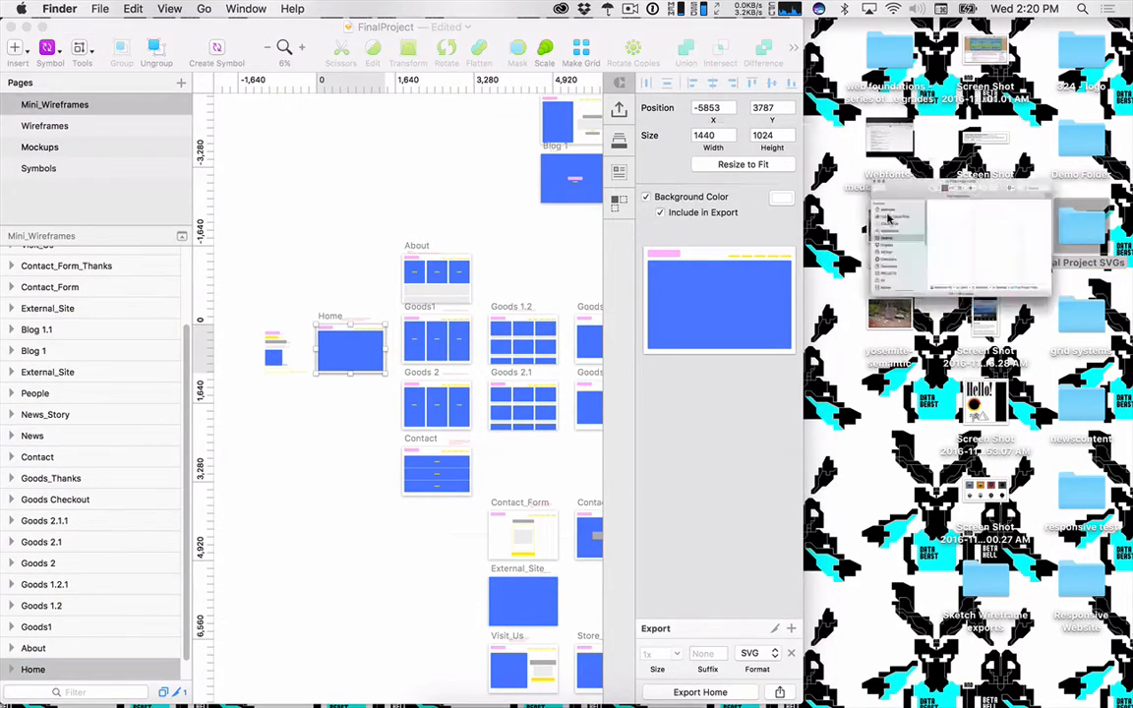
pyautogui.click(689, 174)
pyautogui.press('space')
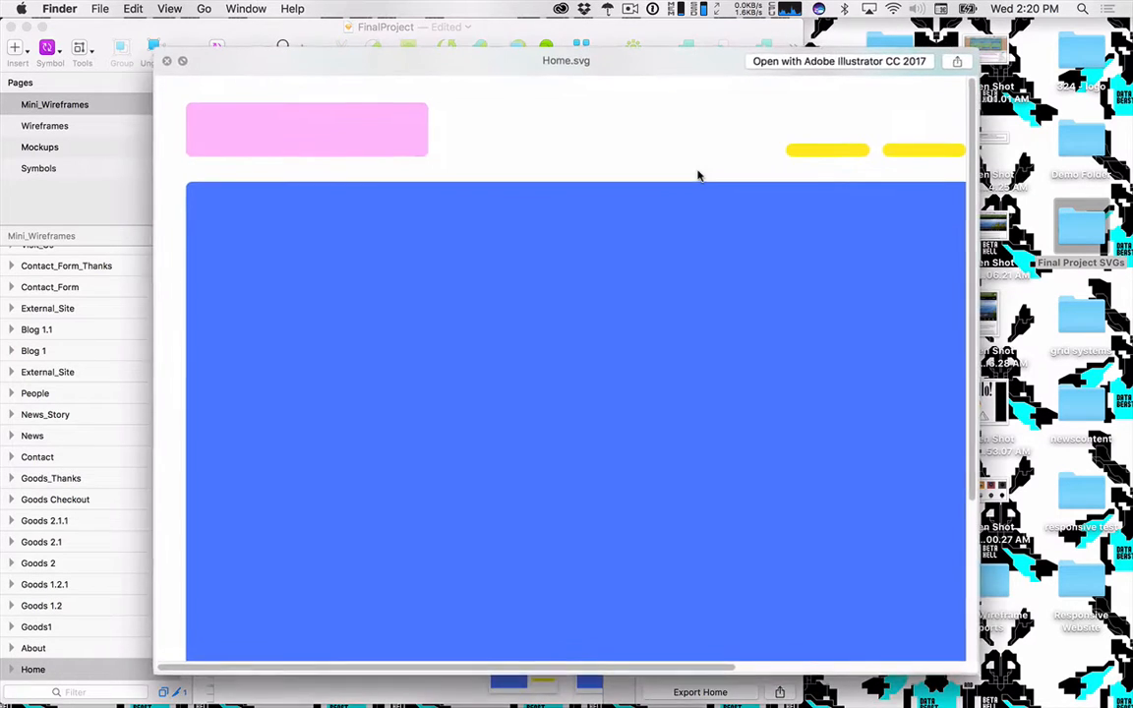
pyautogui.press('space')
pyautogui.moveTo(626, 175); pyautogui.dragTo(678, 679)
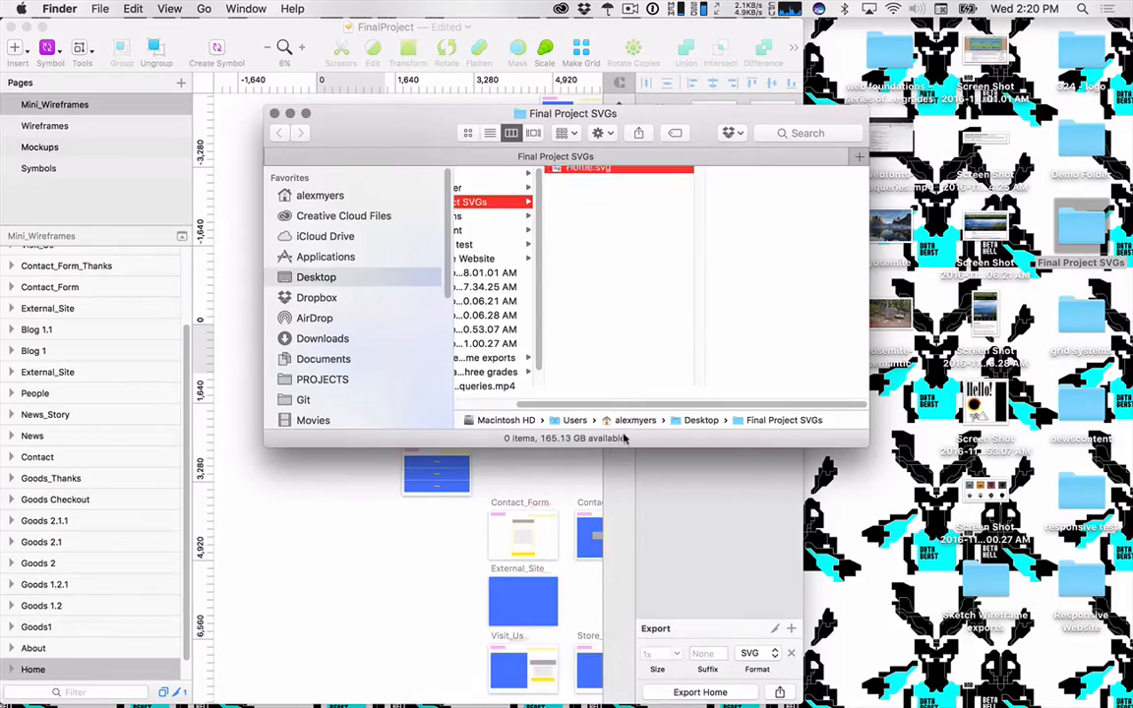
pyautogui.press('super+z')
# Bring the Final Project SVGs window to XD's desktop space and place Home.svg on the Web 1920 artboard.
pyautogui.hotkey('ctrl', 'Up')
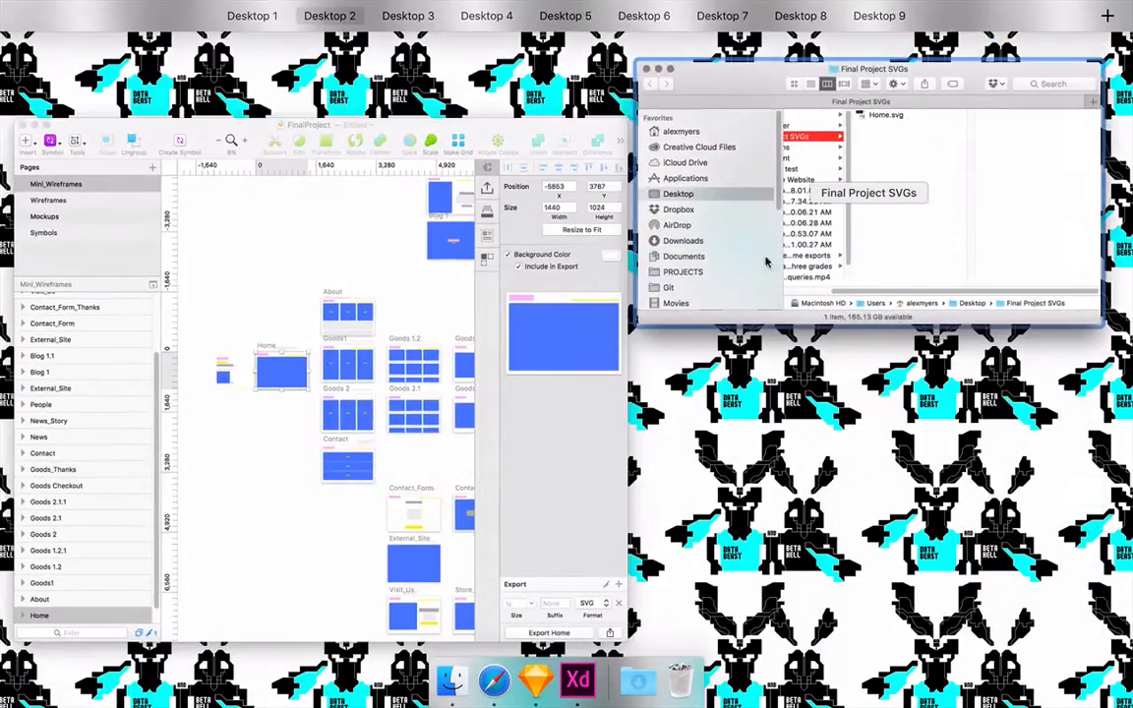
pyautogui.moveTo(771, 261); pyautogui.dragTo(348, 82)
pyautogui.click(348, 82)
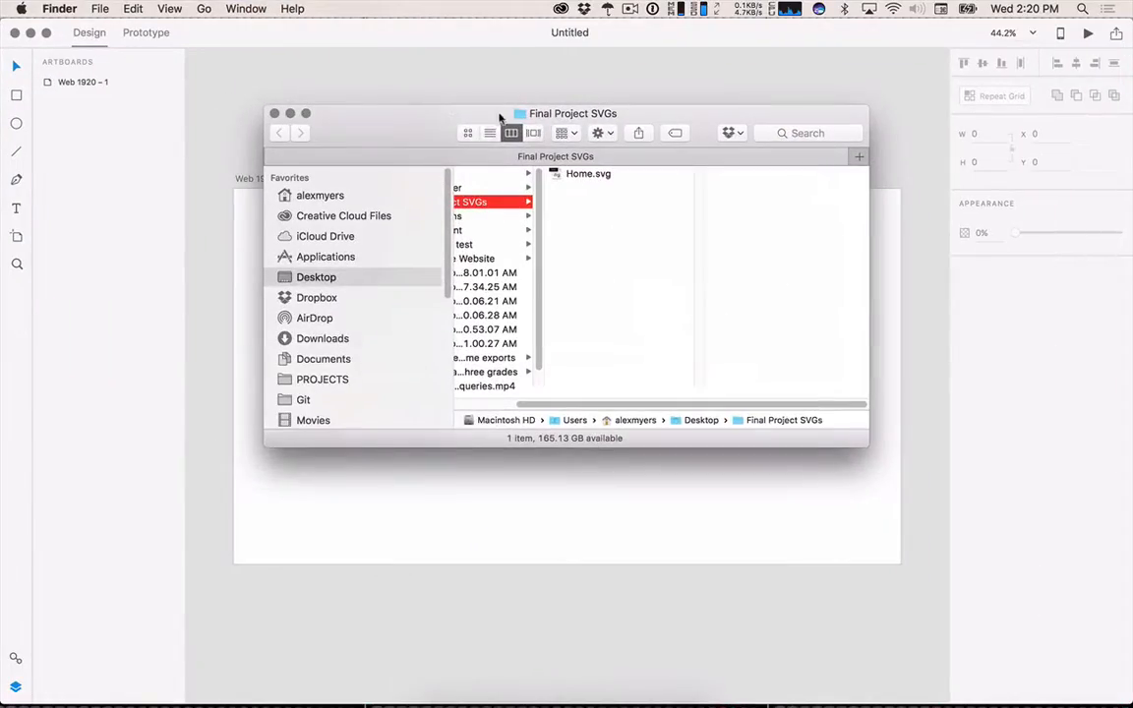
pyautogui.moveTo(413, 111); pyautogui.dragTo(541, 119)
pyautogui.moveTo(723, 180); pyautogui.dragTo(319, 150)
# Move the imported Home graphic to about X 81, Y -1022 and delete its oversized faint background shape.
pyautogui.scroll(-3, 524, 353)
pyautogui.scroll(-3, 525, 352)
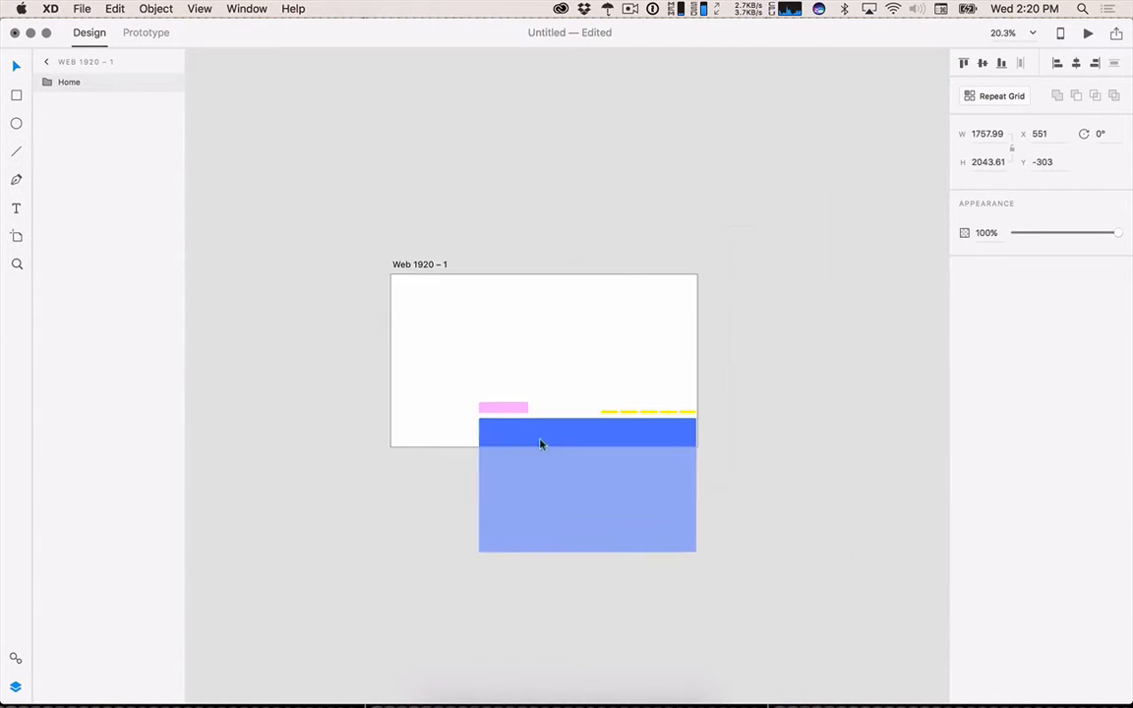
pyautogui.moveTo(539, 443); pyautogui.dragTo(476, 372)
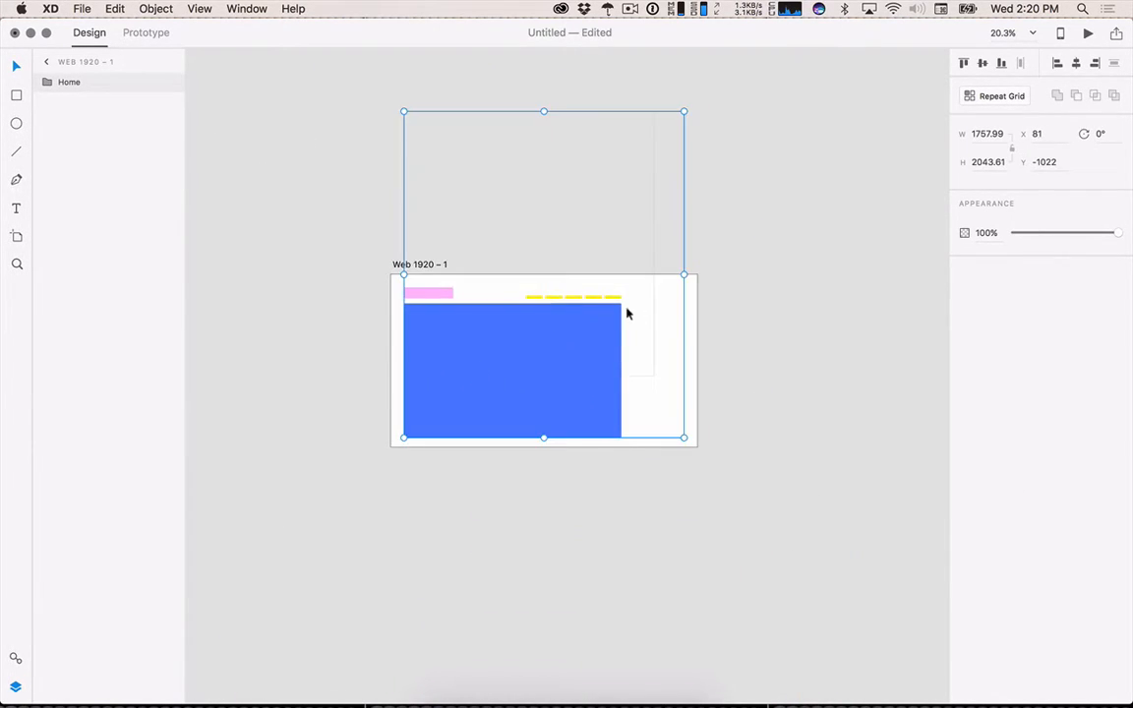
pyautogui.keyDown('super'); pyautogui.click(654, 375); pyautogui.keyUp('super')
pyautogui.press('Delete')
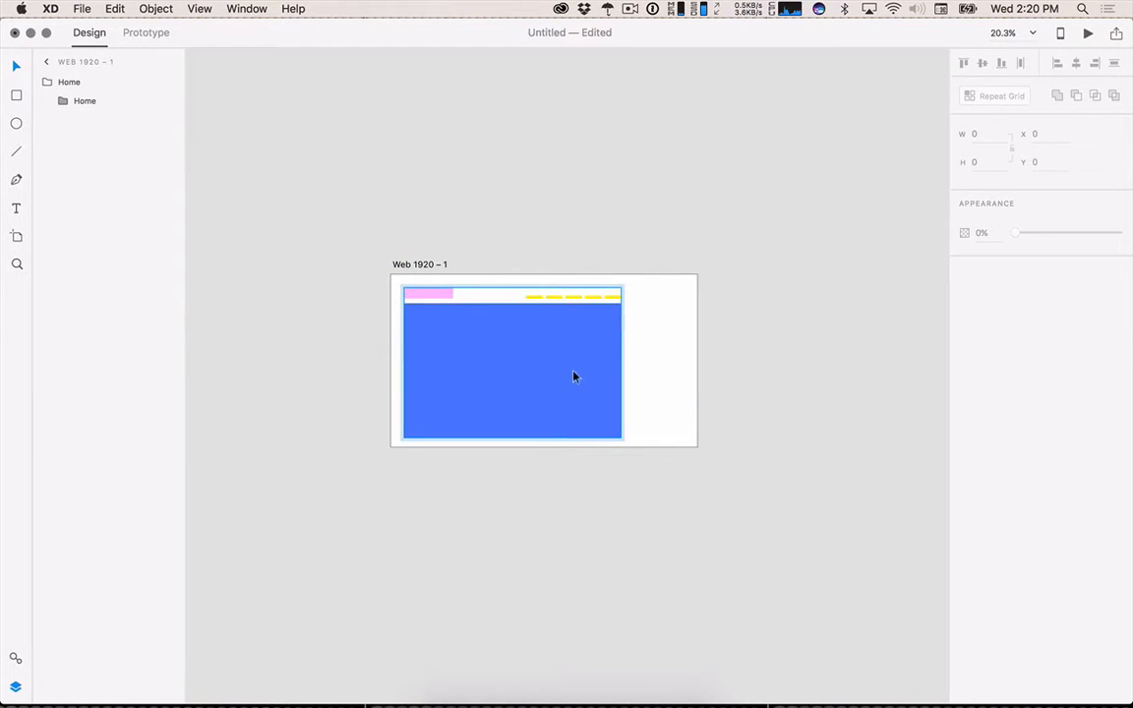
# Move the Home wireframe group toward the middle of the artboard, to about X 233, Y 70.
pyautogui.scroll(5, 534, 331)
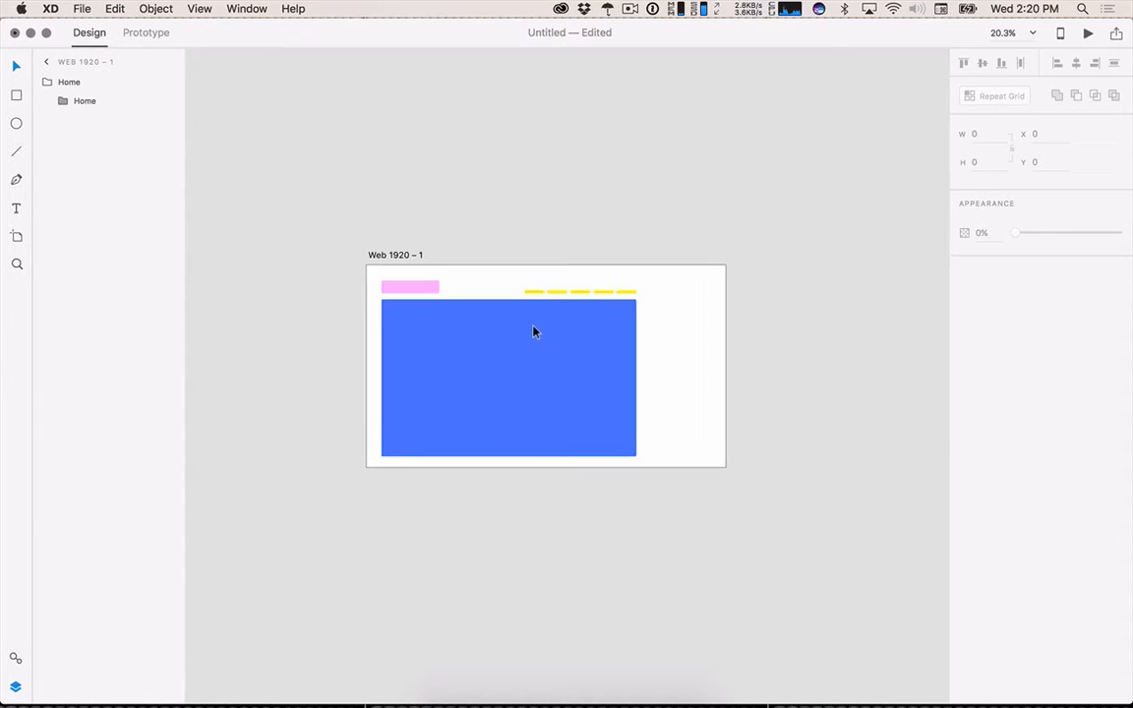
pyautogui.click(537, 373)
pyautogui.moveTo(537, 373); pyautogui.dragTo(544, 369)
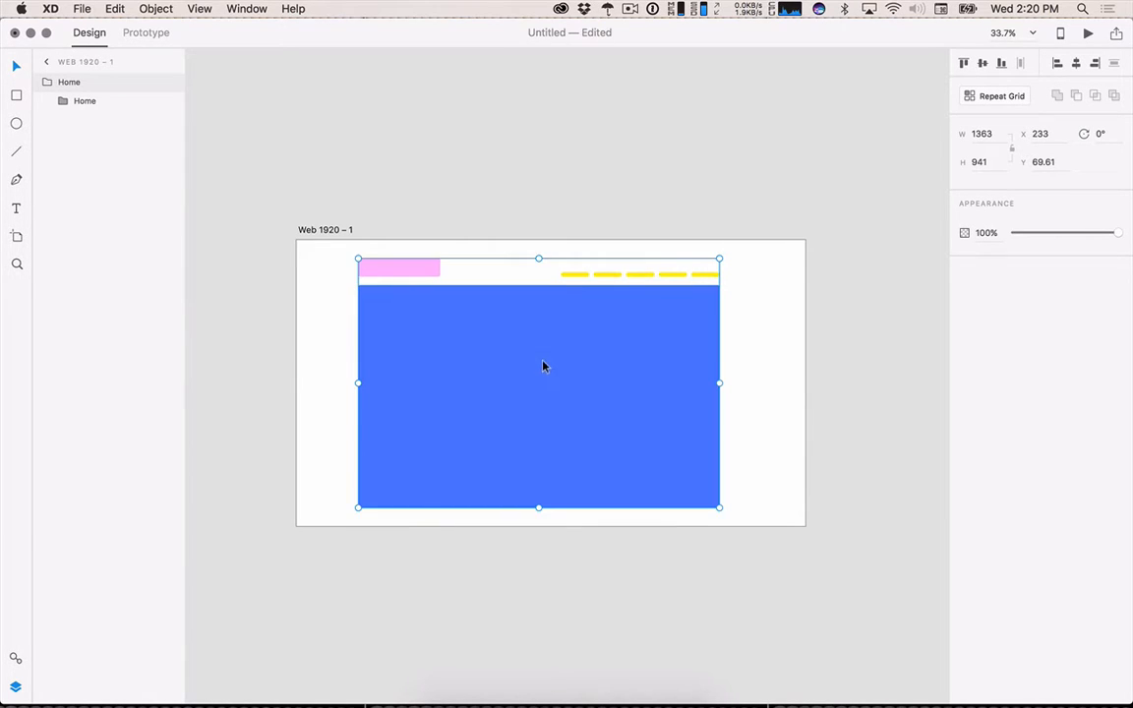
pyautogui.moveTo(719, 382); pyautogui.dragTo(781, 385)
pyautogui.press('super+z')
pyautogui.click(881, 403)
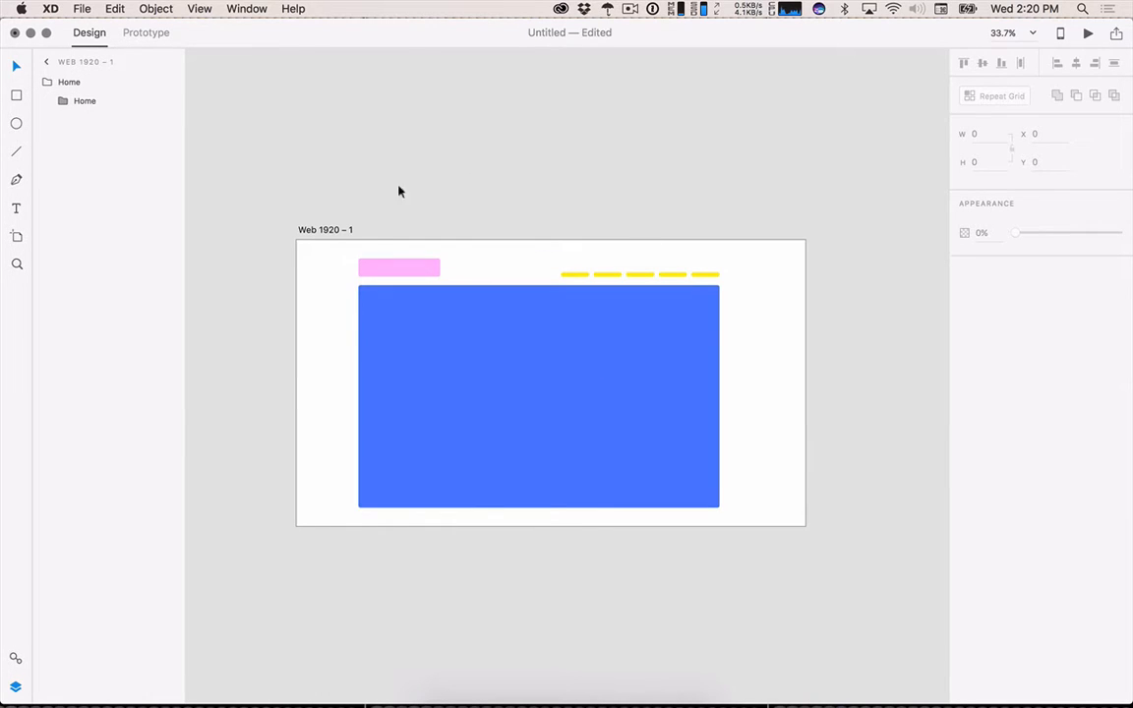
# Shrink the Web 1920 – 1 artboard to about 1439 × 1011 px around the wireframe, shifting the graphic to leave even margins.
pyautogui.click(343, 228)
pyautogui.moveTo(812, 384); pyautogui.dragTo(768, 384)
pyautogui.moveTo(333, 383)
pyautogui.mouseDown()
pyautogui.moveTo(387, 385)
pyautogui.moveTo(351, 385)
pyautogui.mouseUp()
pyautogui.click(528, 387)
pyautogui.moveTo(524, 386); pyautogui.dragTo(514, 380)
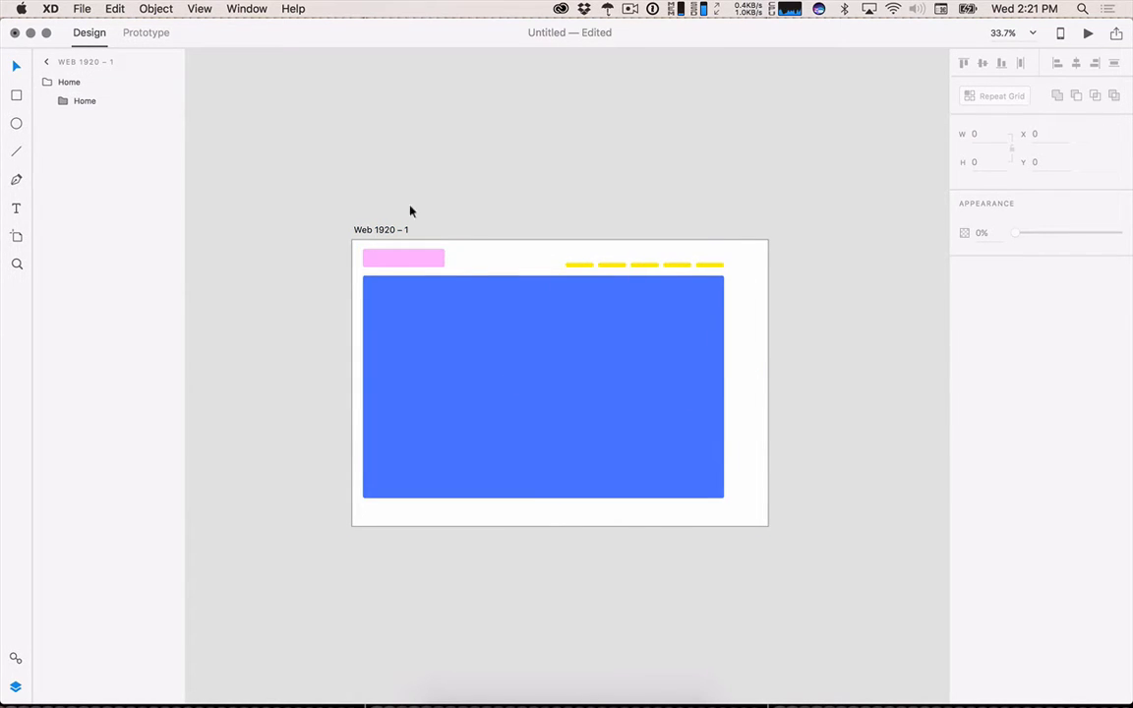
pyautogui.click(384, 228)
pyautogui.moveTo(770, 527); pyautogui.dragTo(734, 508)
pyautogui.click(862, 518)
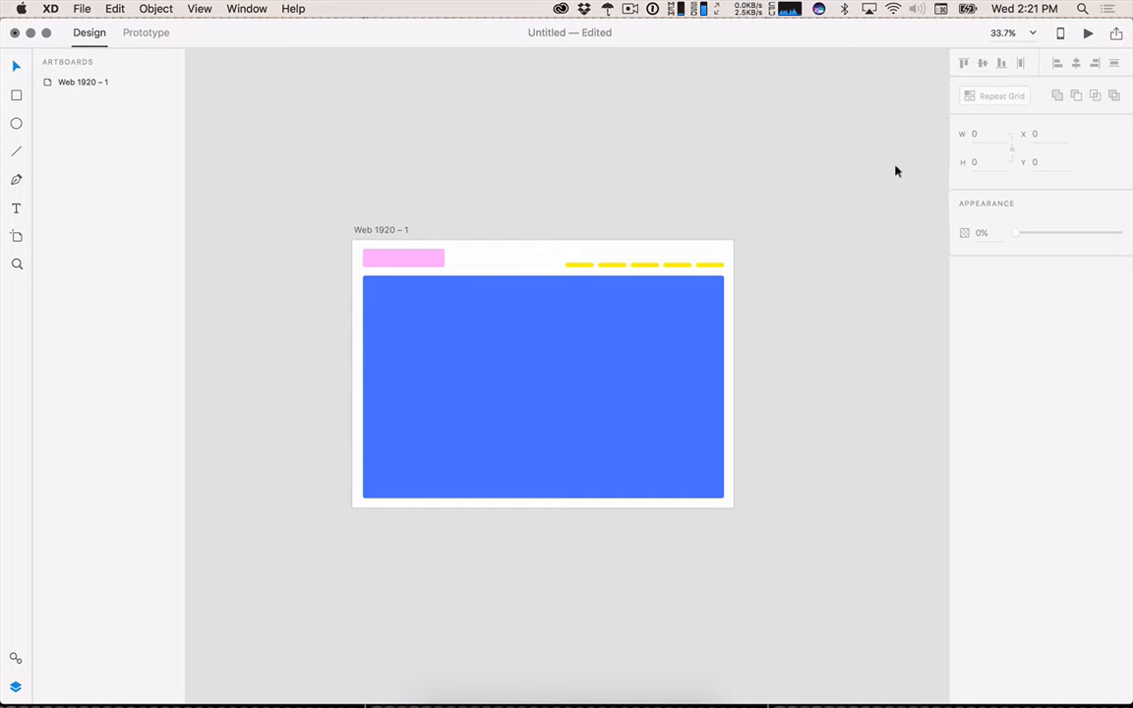
# Duplicate the wireframe artboard twice, placing one copy beside the original and the other below that copy.
pyautogui.scroll(-1, 765, 184)
pyautogui.moveTo(761, 114); pyautogui.dragTo(564, 161)
pyautogui.scroll(-1, 664, 187)
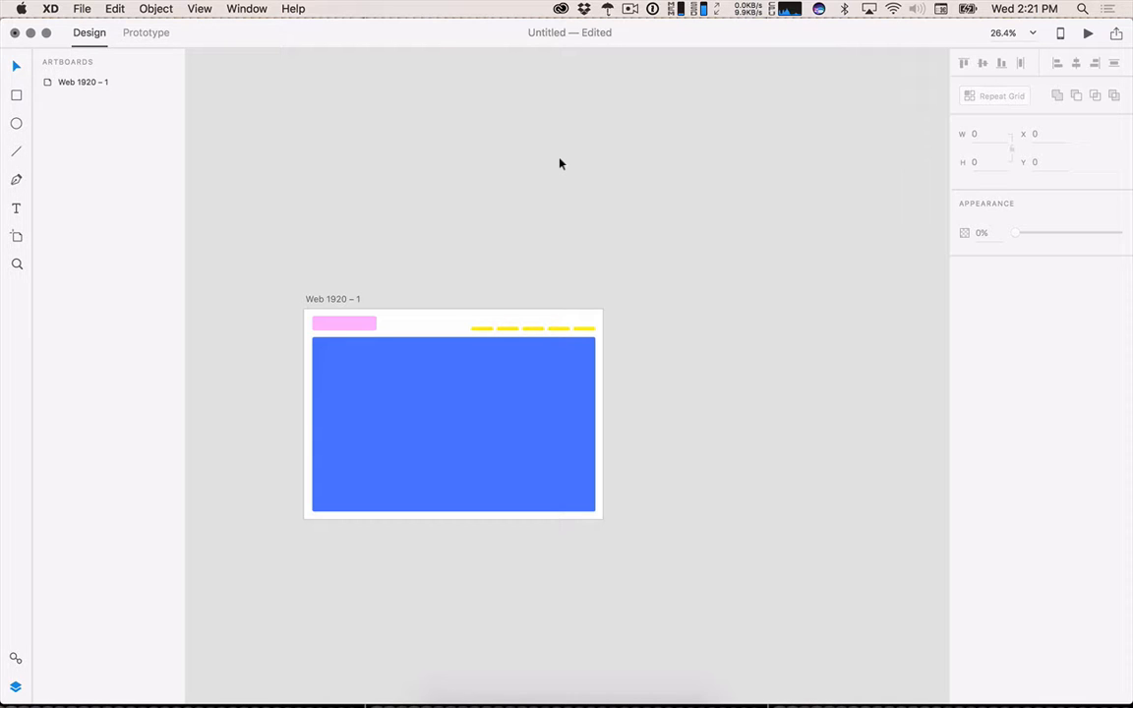
pyautogui.moveTo(423, 316); pyautogui.dragTo(443, 42)
pyautogui.click(390, 447)
pyautogui.moveTo(334, 300); pyautogui.dragTo(676, 569)
# Select all three artboards together and clear the selection to view the whole layout.
pyautogui.keyDown('shift'); pyautogui.click(74, 119); pyautogui.keyUp('shift')
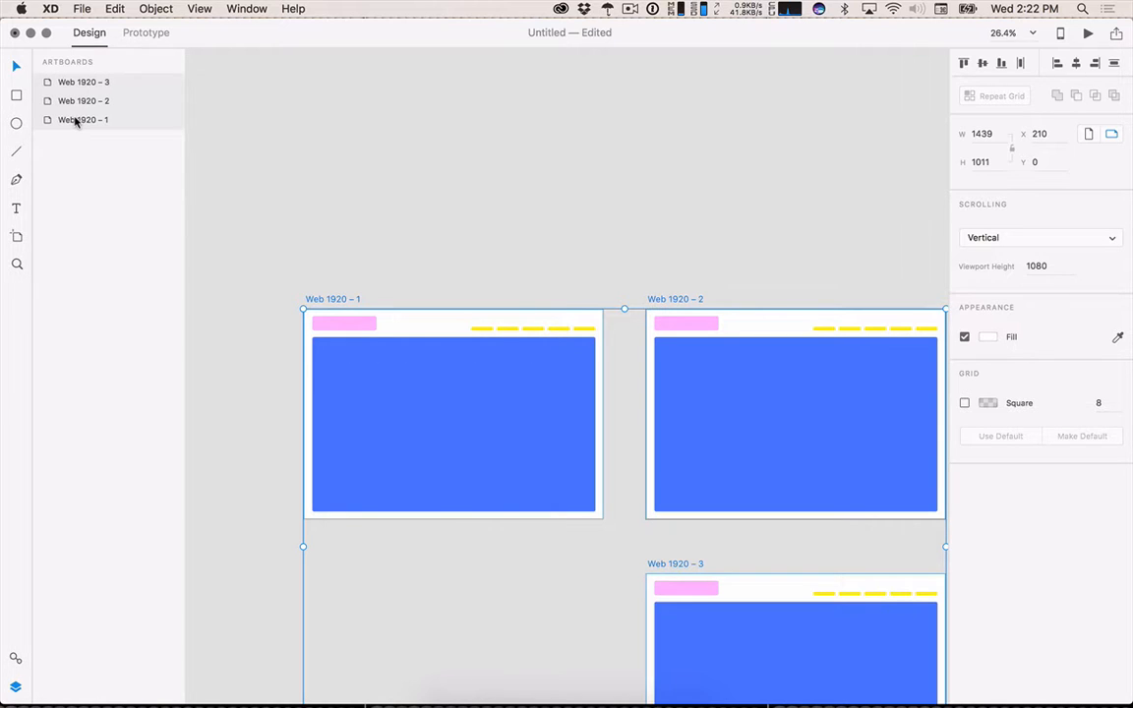
pyautogui.scroll(2, 556, 336)
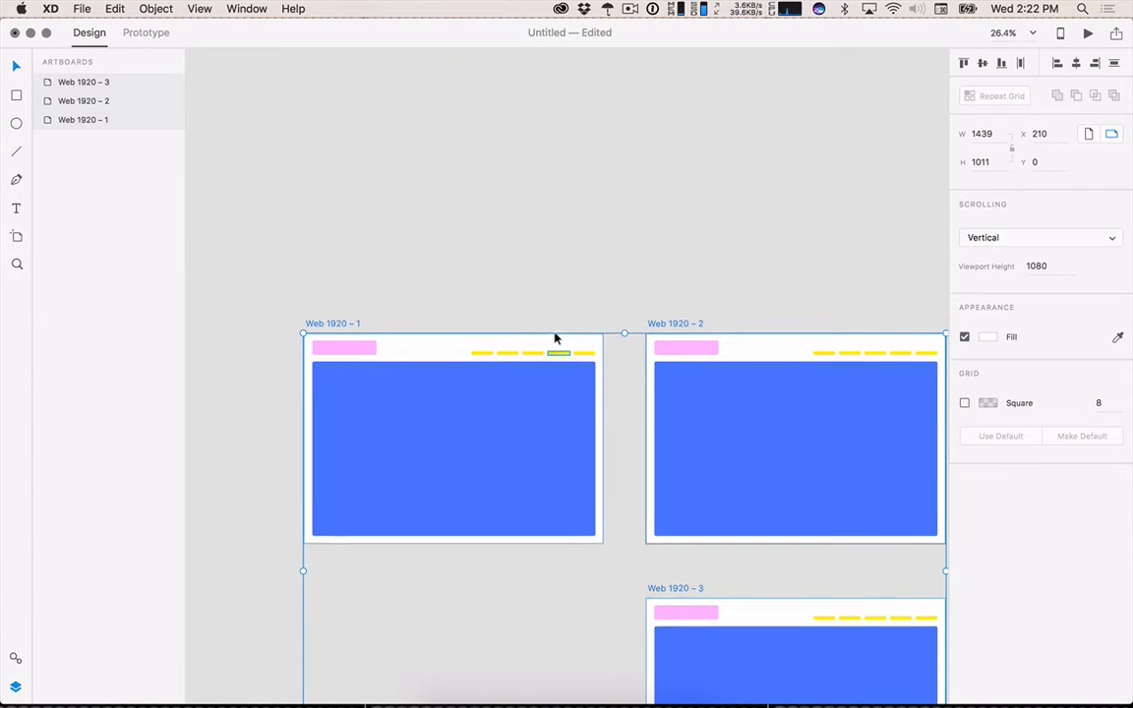
pyautogui.scroll(-3, 562, 340)
pyautogui.click(648, 314)
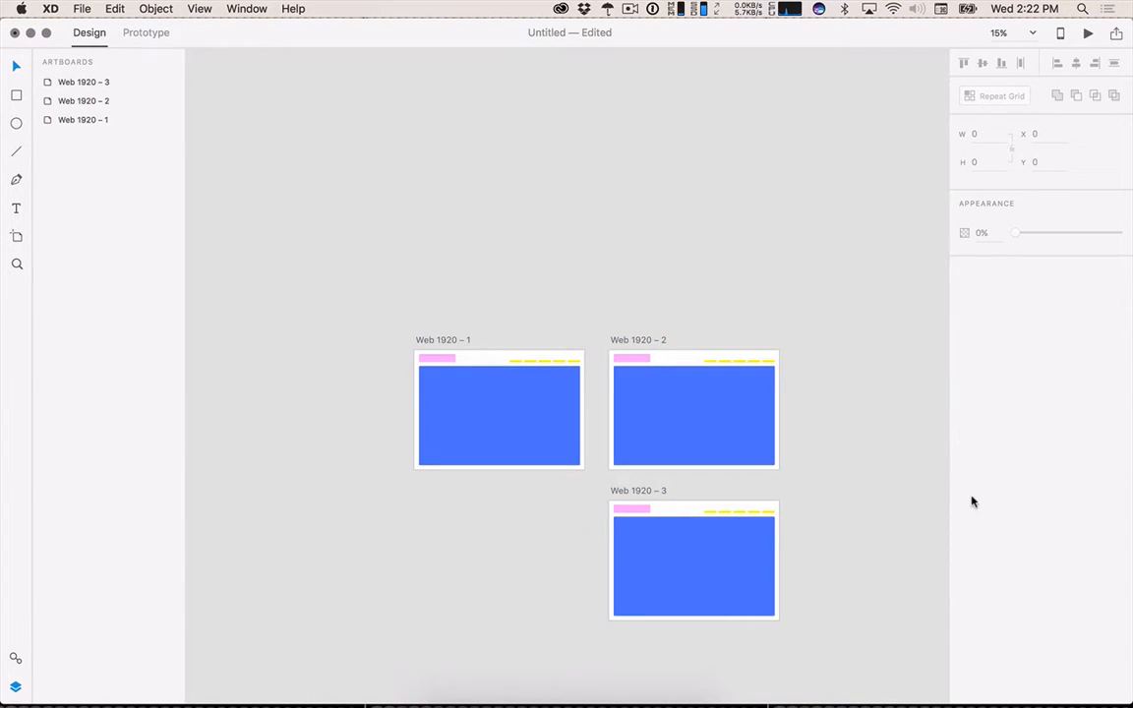
# Delete the duplicated artboards Web 1920 – 3 and Web 1920 – 2 along with their graphics, keeping only Web 1920 – 1.
pyautogui.moveTo(830, 402); pyautogui.dragTo(744, 569)
pyautogui.press('Delete')
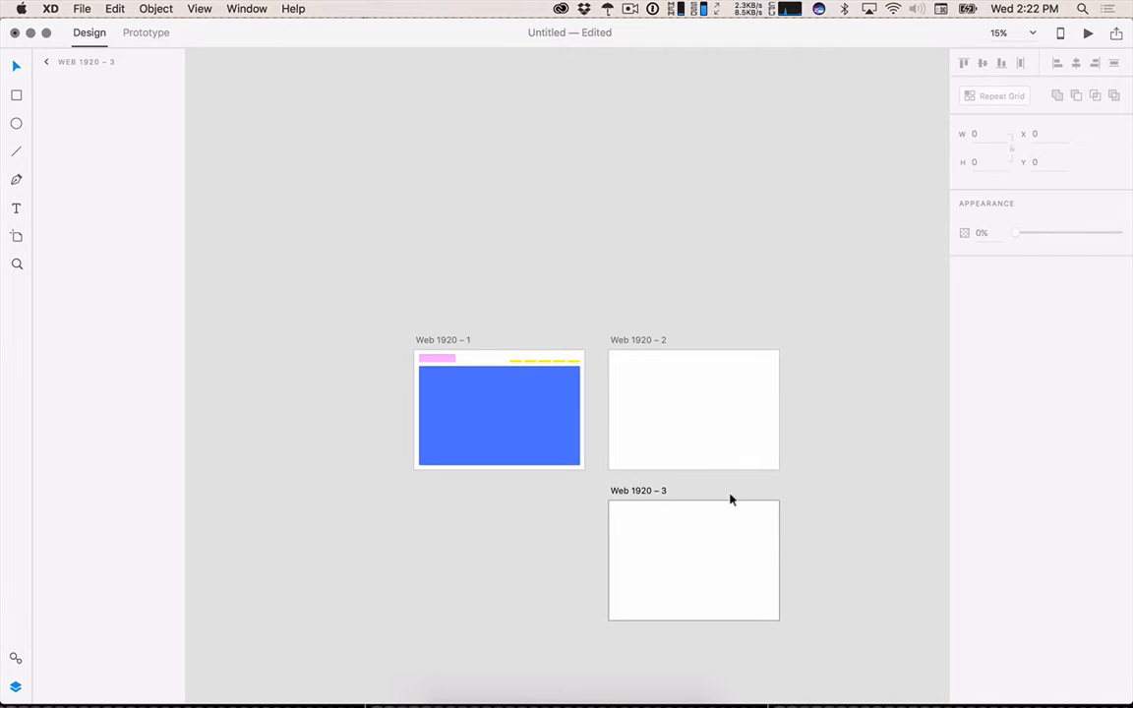
pyautogui.click(639, 492)
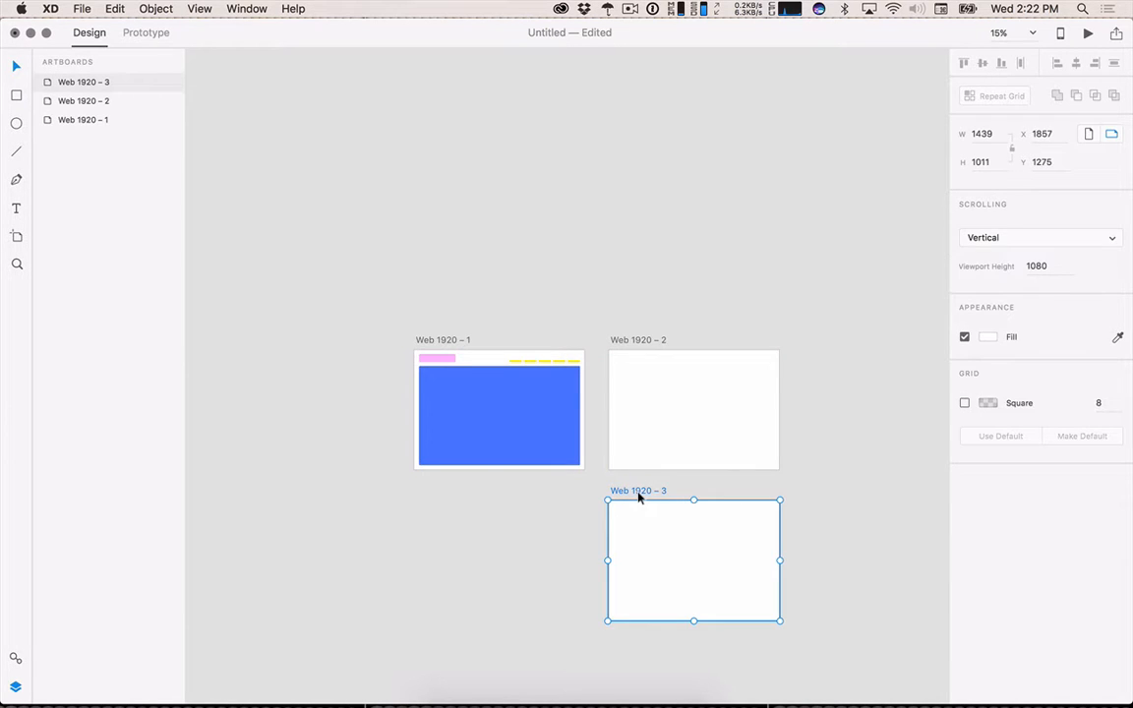
pyautogui.press('Delete')
pyautogui.click(634, 340)
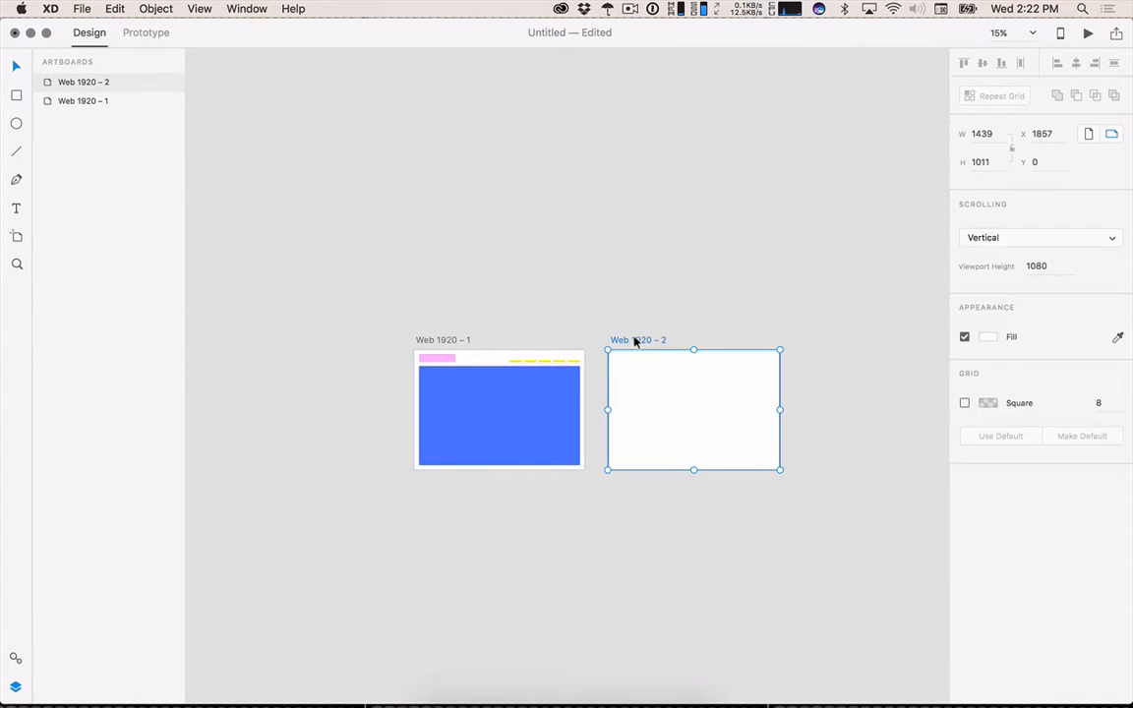
pyautogui.press('Delete')
# Switch to Sketch, select the layers across the About, Goods and Contact wireframes, and make them exportable as SVG.
pyautogui.press('super+Tab')
pyautogui.press('super+Tab')
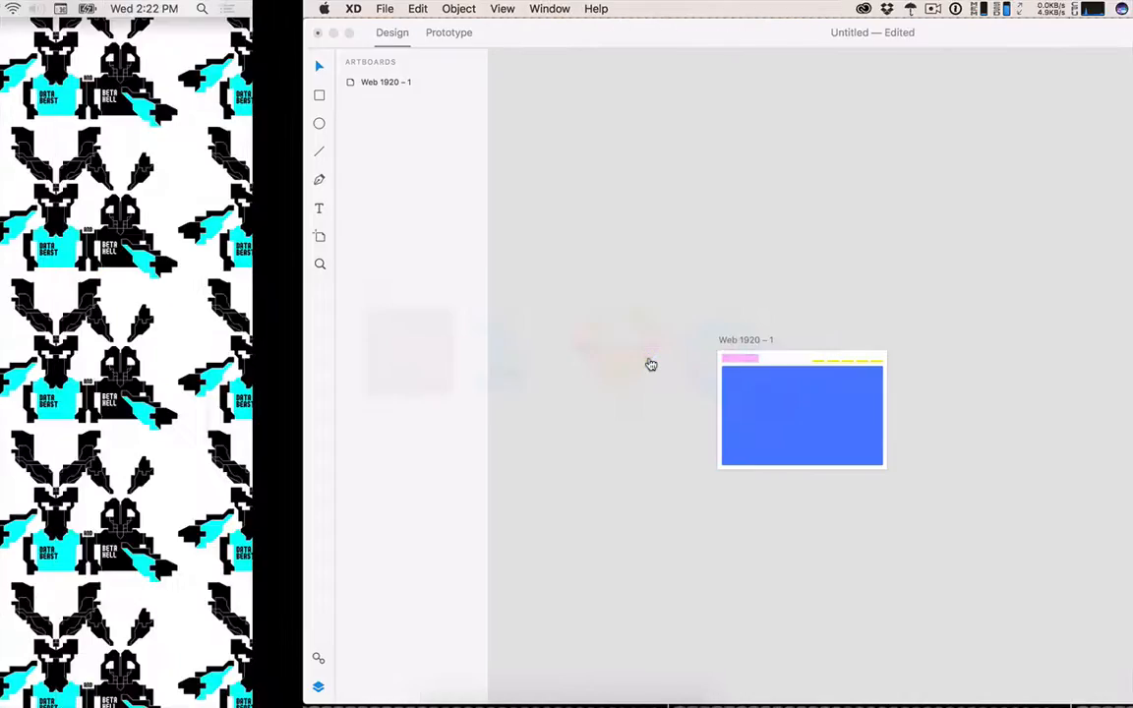
pyautogui.click(422, 210)
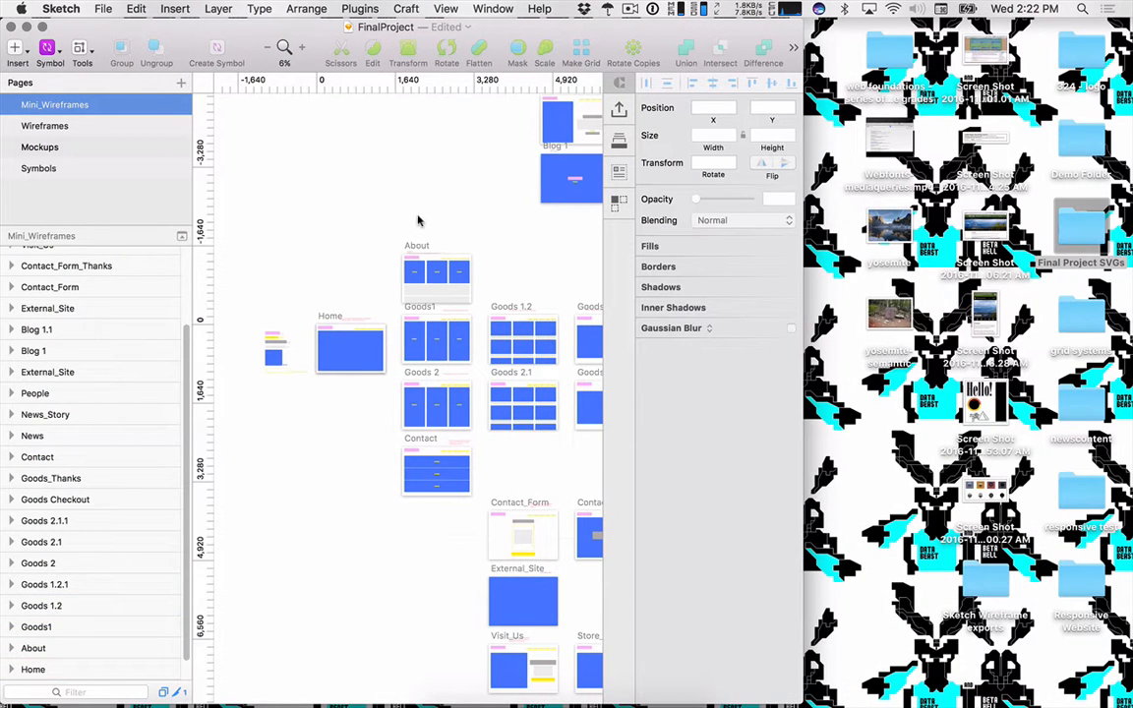
pyautogui.moveTo(417, 220); pyautogui.dragTo(605, 466)
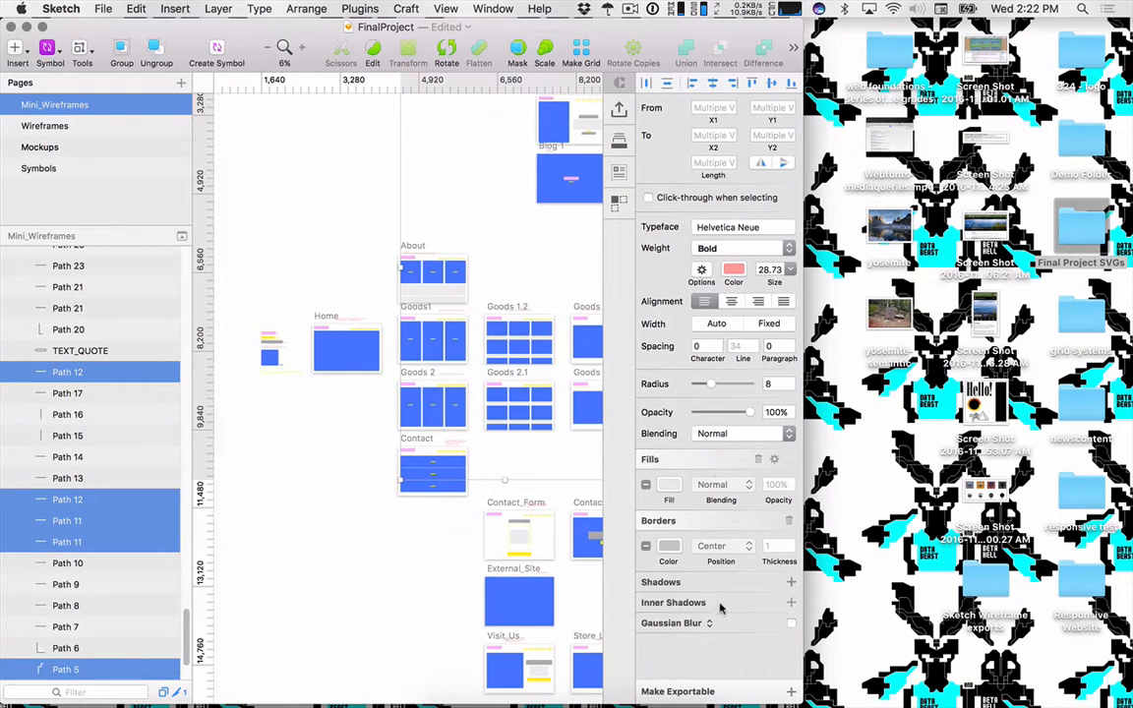
pyautogui.click(678, 692)
pyautogui.click(762, 653)
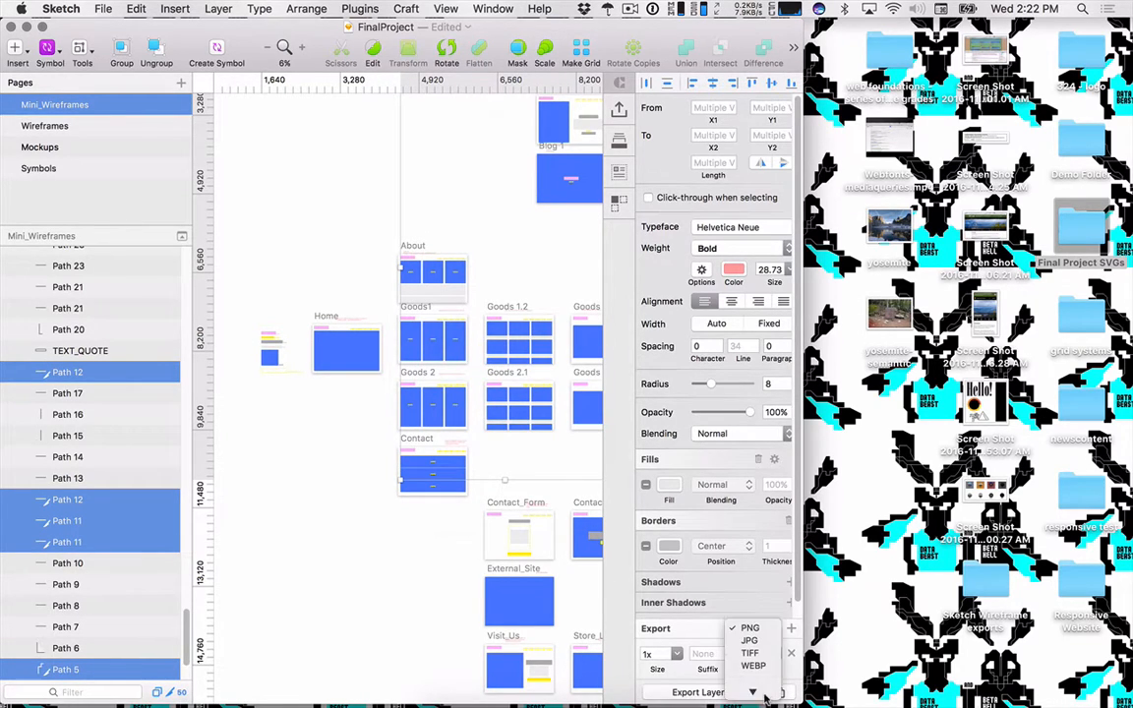
pyautogui.click(752, 681)
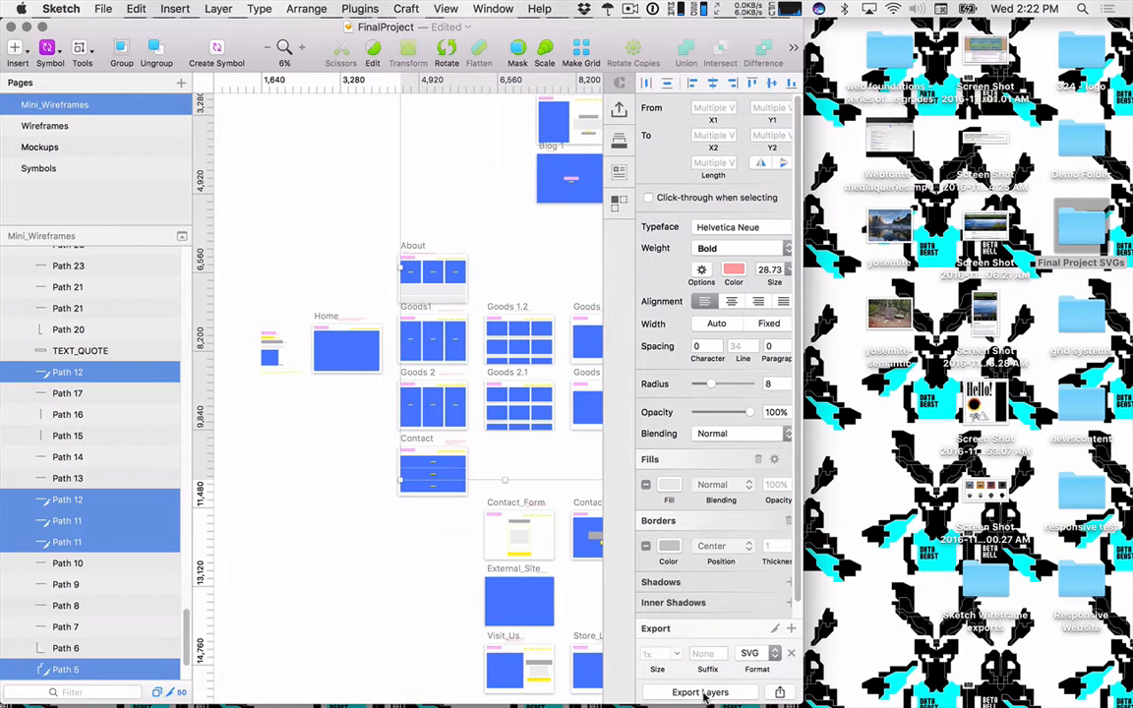
# Export the selected layers to the Final Project SVGs folder on the Desktop.
pyautogui.click(700, 693)
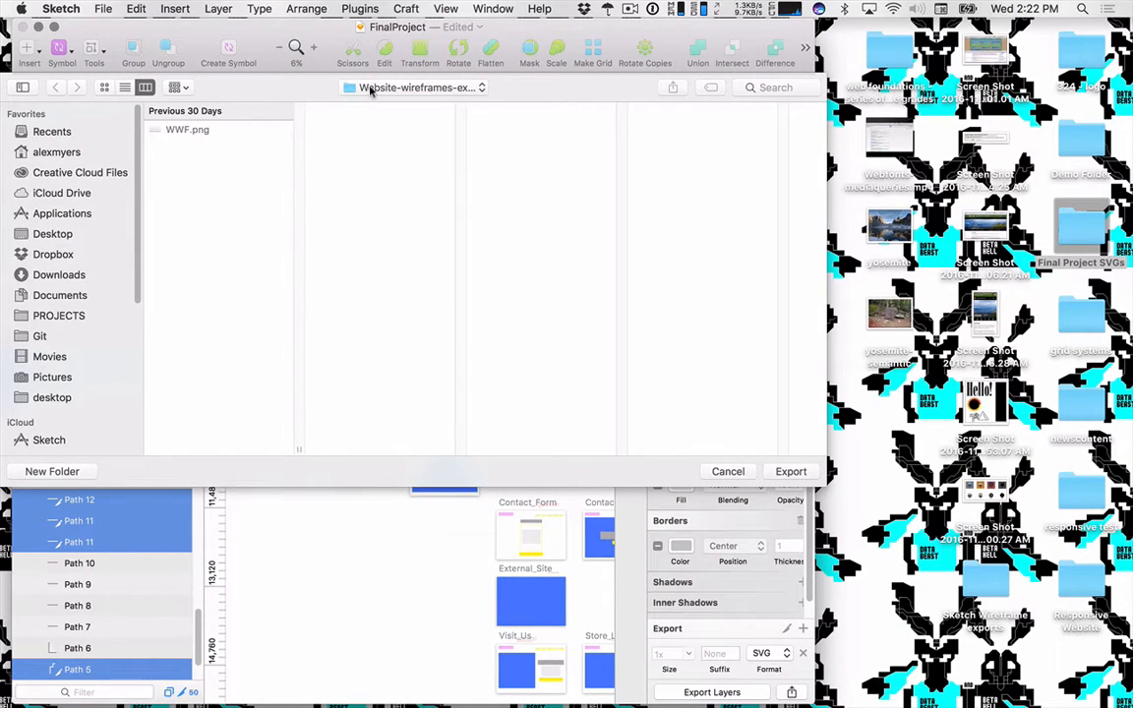
pyautogui.click(51, 253)
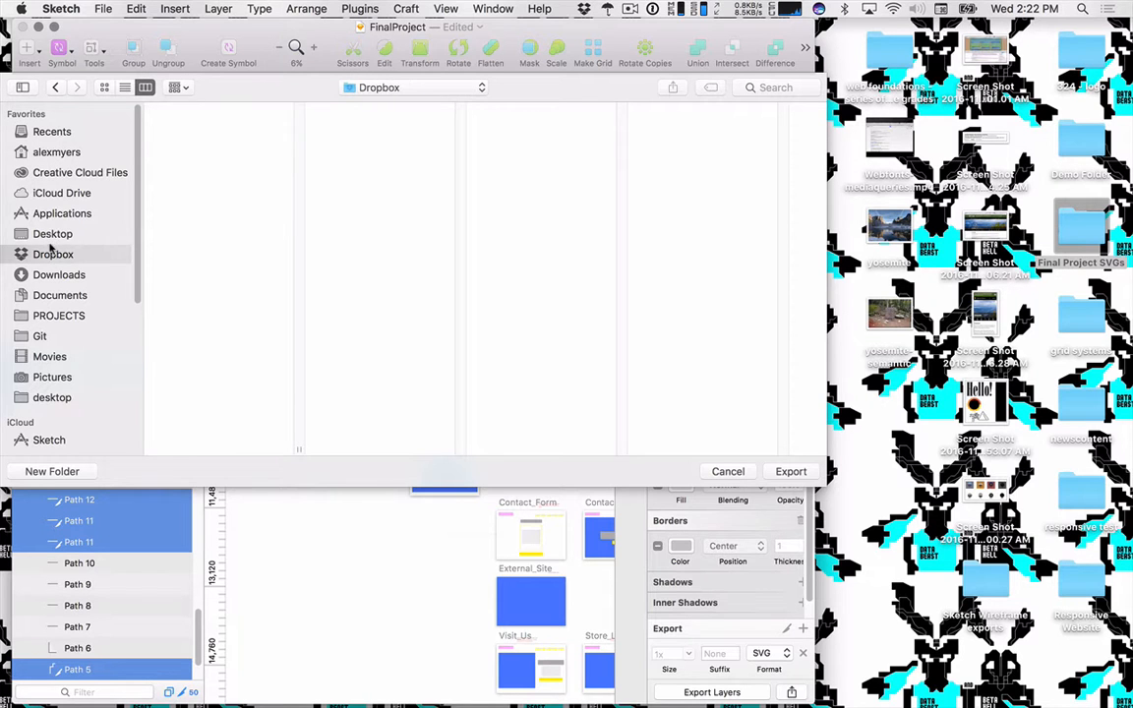
pyautogui.click(86, 234)
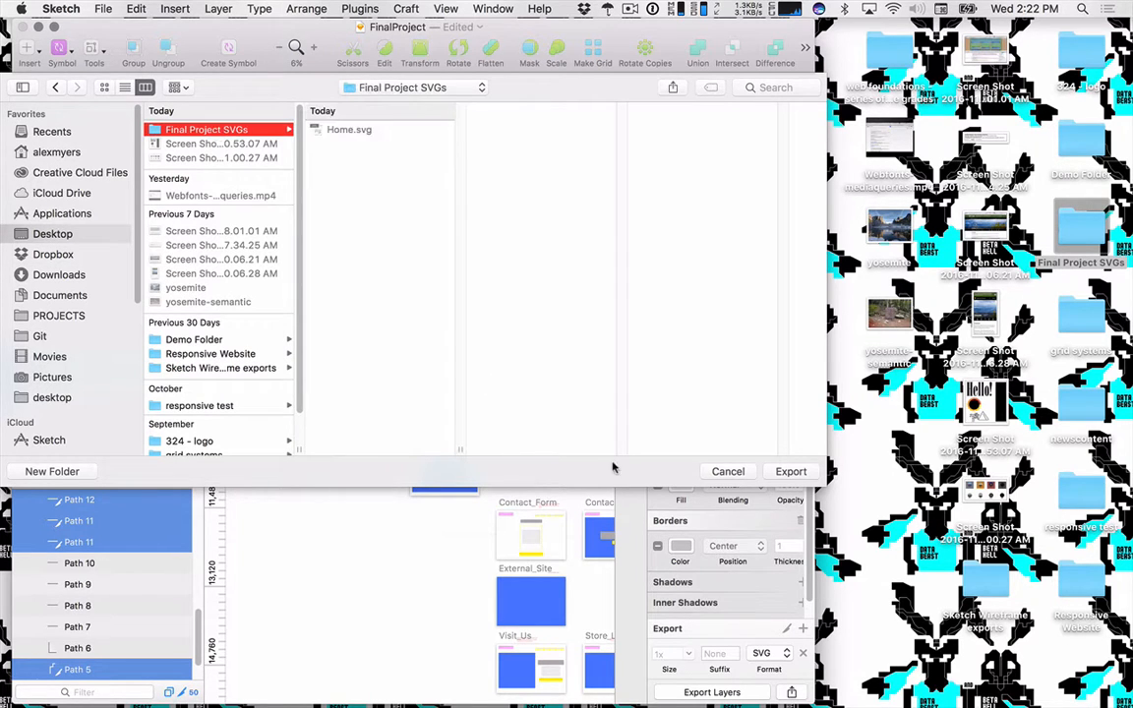
pyautogui.click(790, 472)
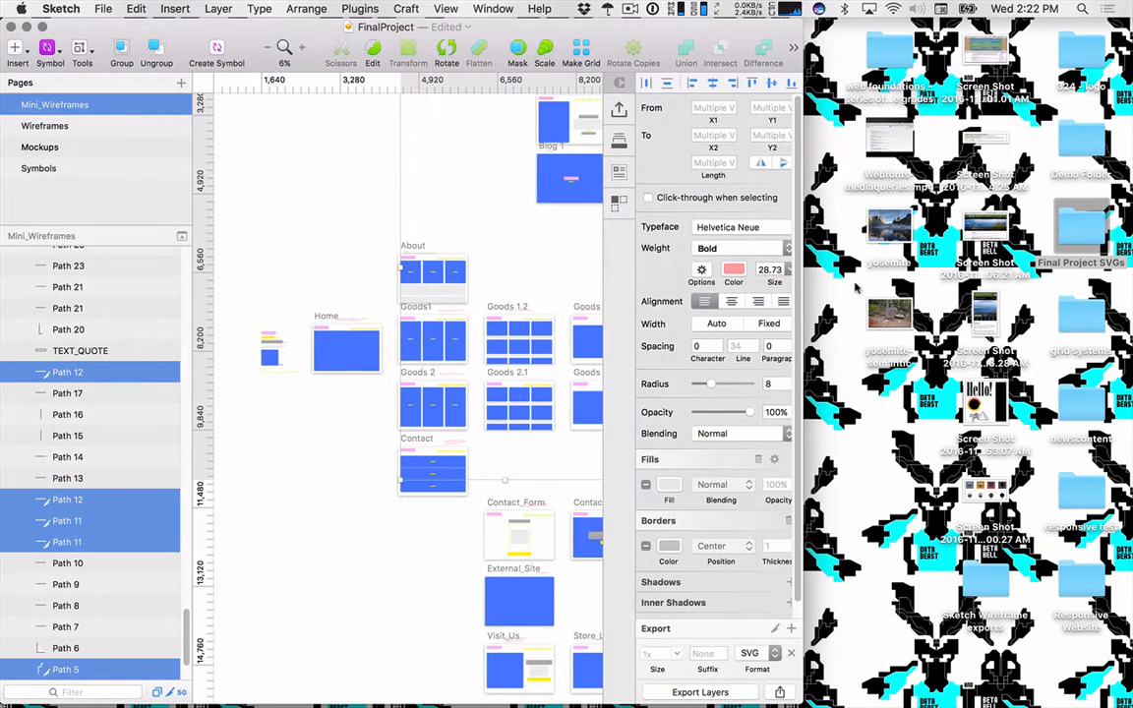
# Switch to Finder and look through the previews of the exported files in the Final Project SVGs folder.
pyautogui.press('super+Tab')
pyautogui.click(649, 377)
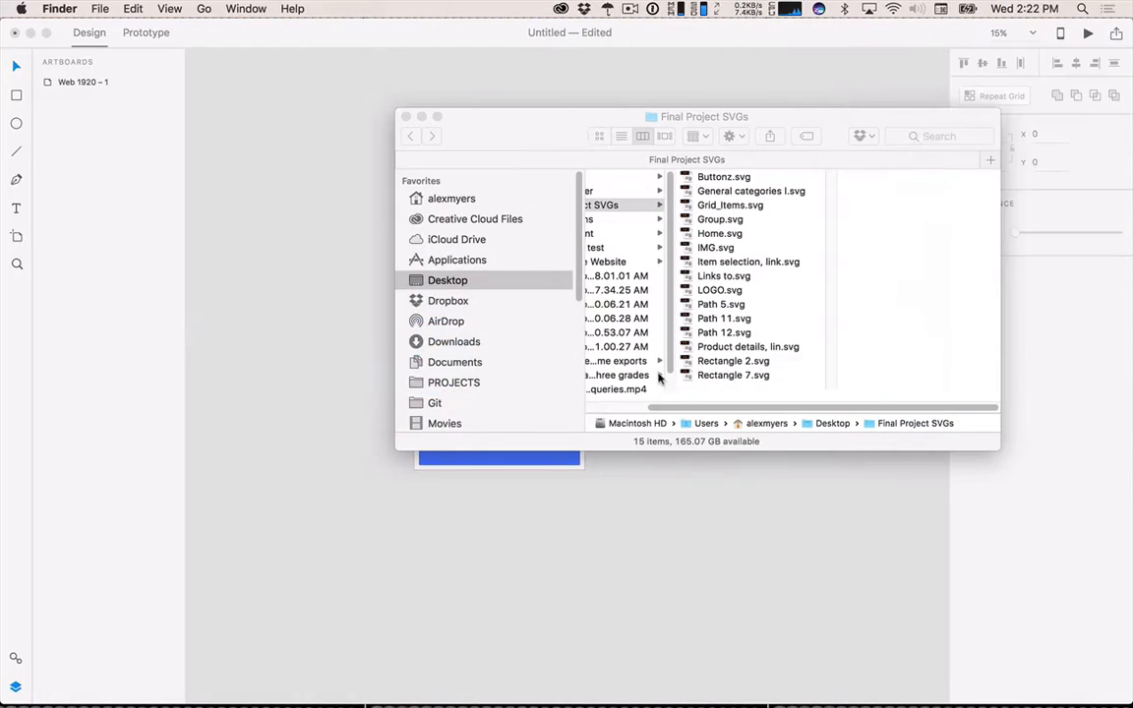
pyautogui.hscroll(-3, 686, 330)
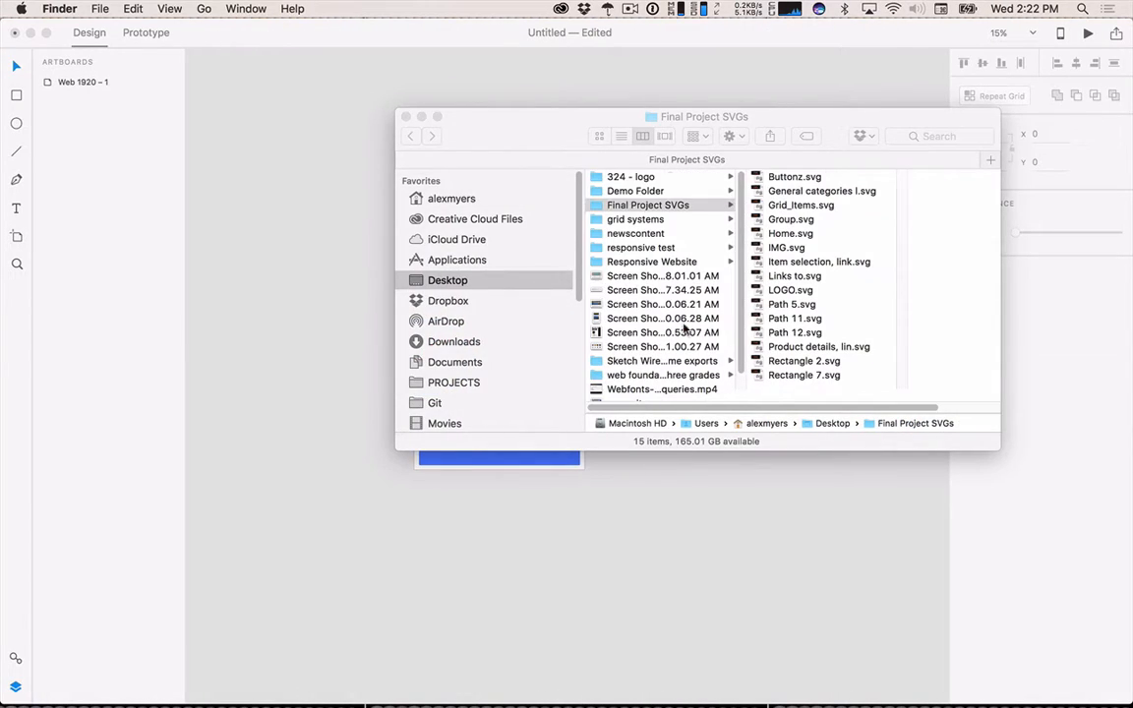
pyautogui.click(772, 189)
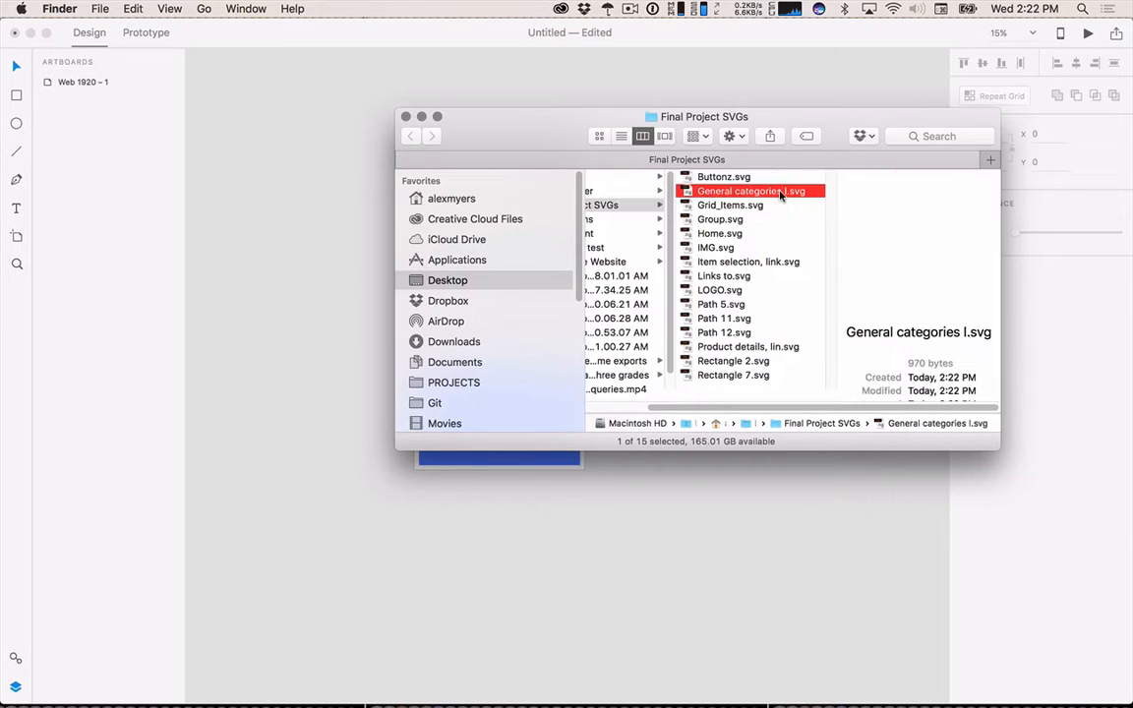
pyautogui.click(752, 204)
pyautogui.click(738, 235)
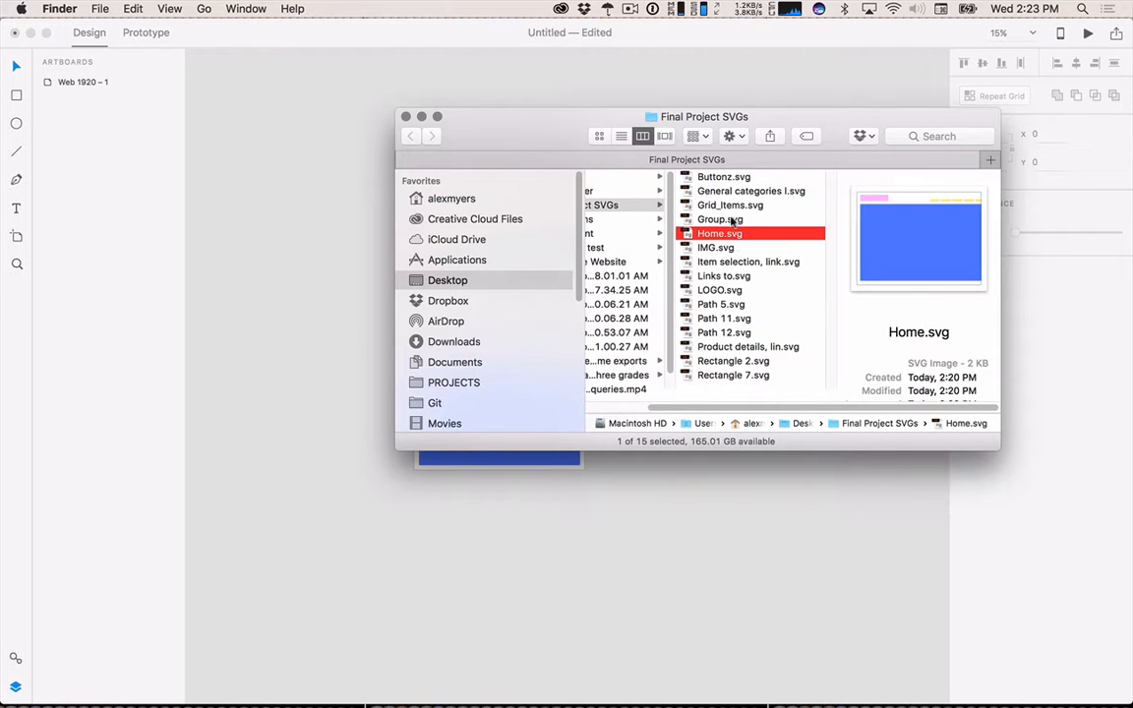
pyautogui.press('Up')
pyautogui.press('Up')
pyautogui.press('Down')
pyautogui.press('Down')
pyautogui.press('Down')
pyautogui.press('Down')
pyautogui.press('Down')
pyautogui.press('Down')
pyautogui.press('Down')
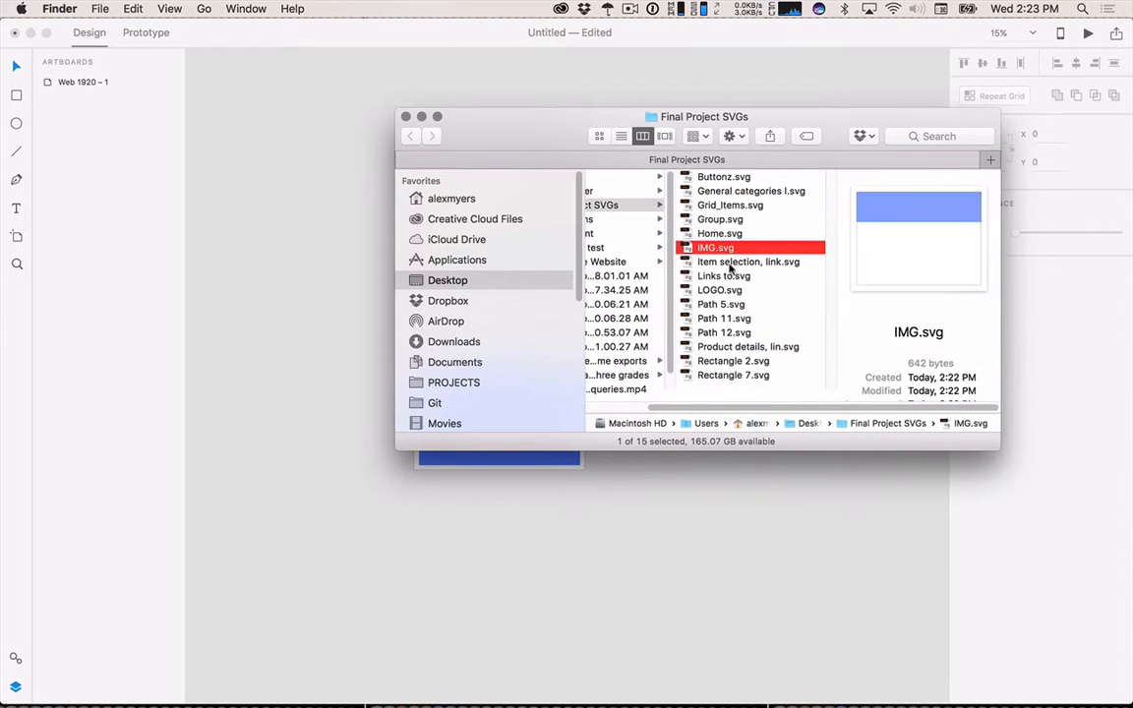
pyautogui.click(735, 319)
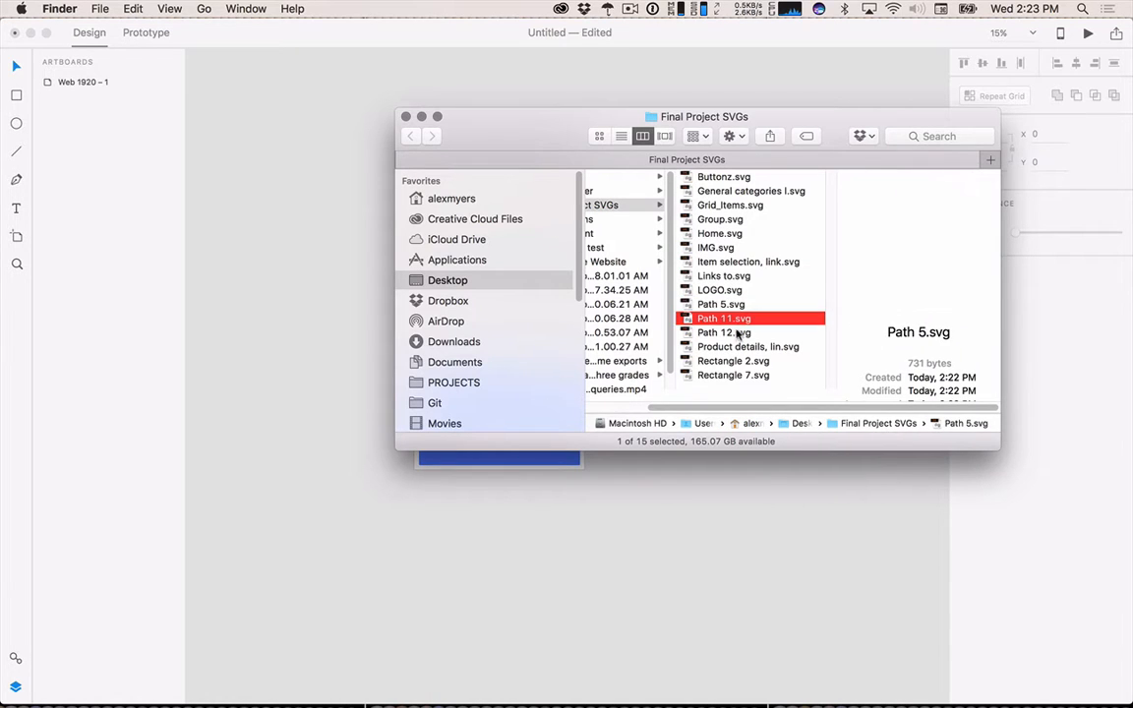
pyautogui.click(738, 347)
pyautogui.click(743, 375)
pyautogui.click(743, 363)
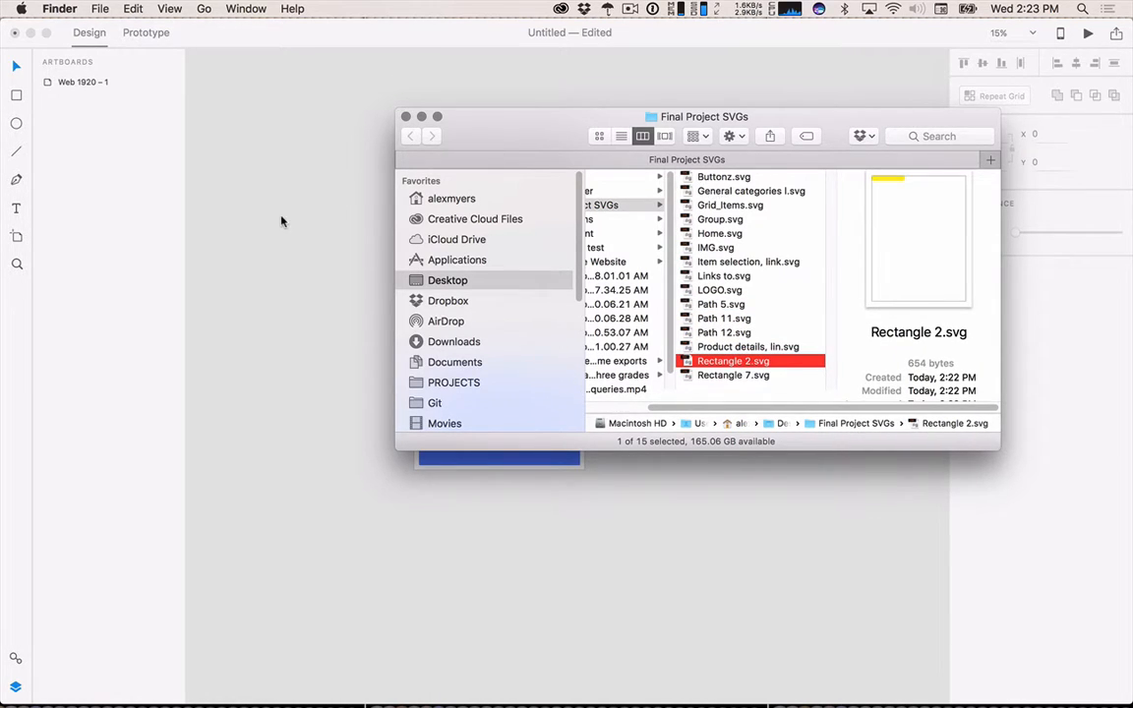
# View Grid_Items.svg in a full-size preview and close it.
pyautogui.press('super+Tab')
pyautogui.press('super+Tab')
pyautogui.click(719, 219)
pyautogui.click(721, 206)
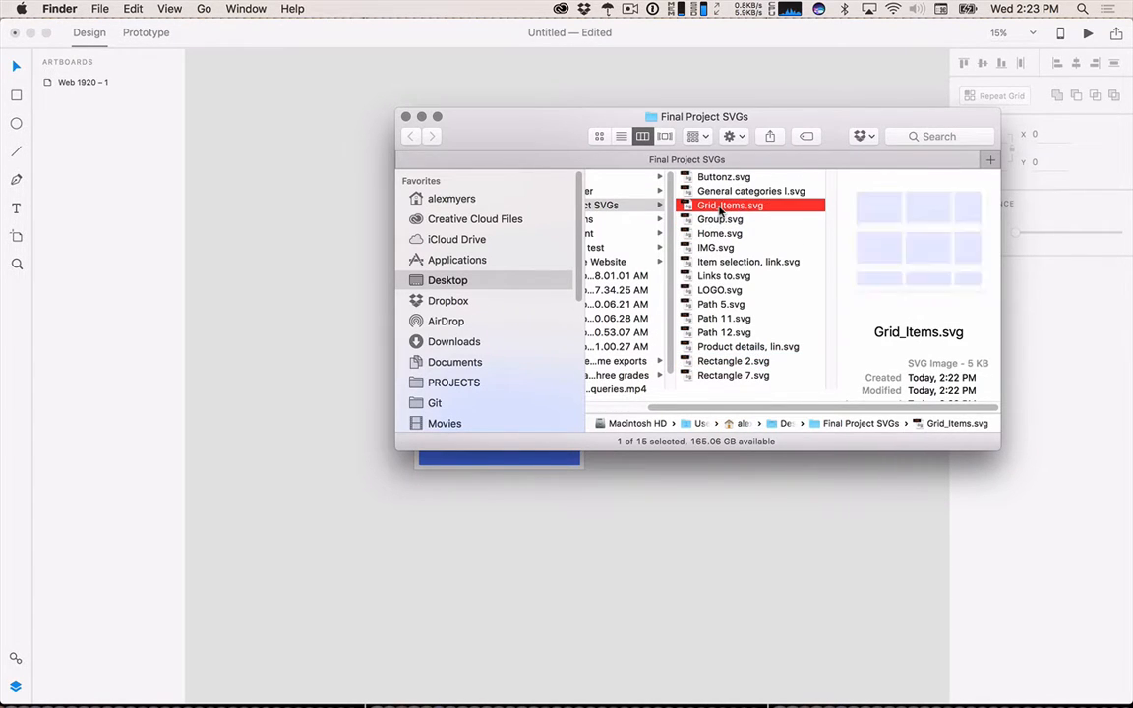
pyautogui.press('space')
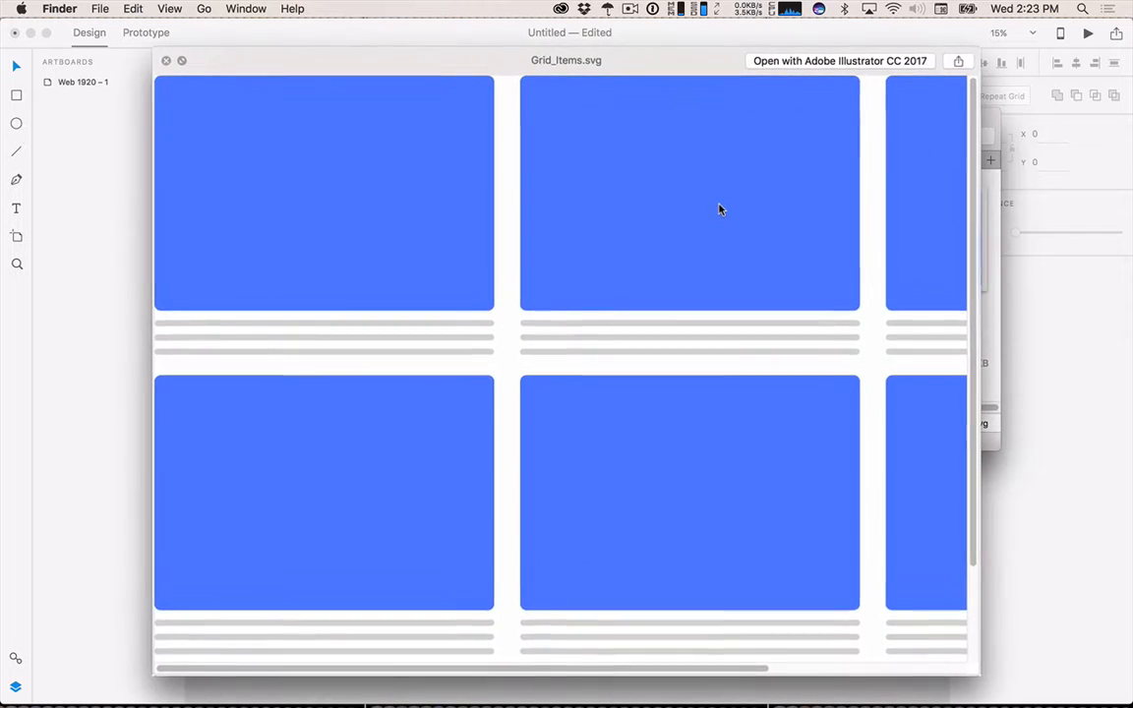
pyautogui.press('space')
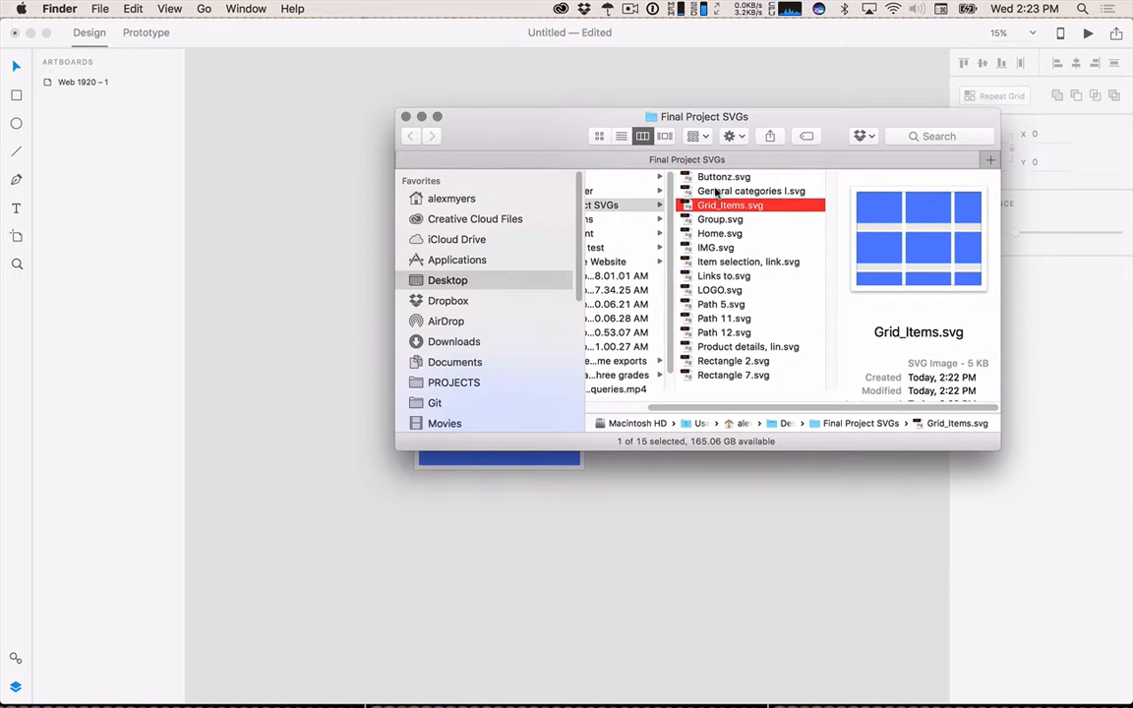
# Move every SVG except Home.svg from the Final Project SVGs folder to the Trash.
pyautogui.keyDown('super'); pyautogui.click(716, 192); pyautogui.keyUp('super')
pyautogui.keyDown('super'); pyautogui.click(717, 178); pyautogui.keyUp('super')
pyautogui.keyDown('super'); pyautogui.click(716, 219); pyautogui.keyUp('super')
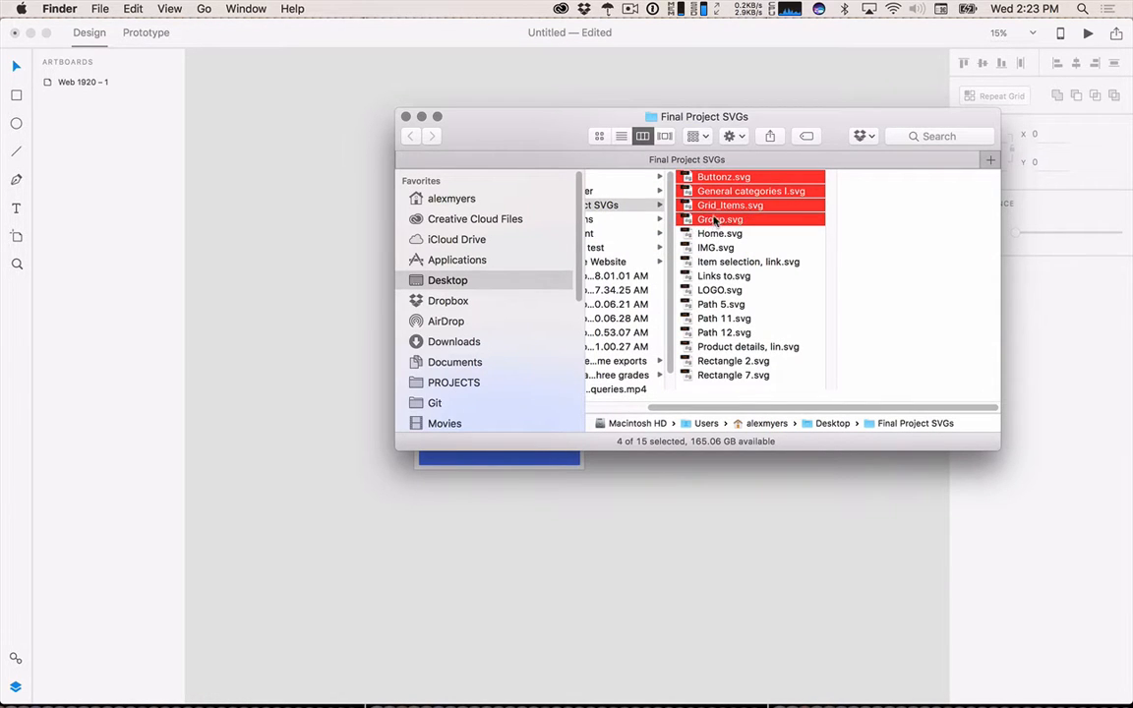
pyautogui.keyDown('super'); pyautogui.click(713, 248); pyautogui.keyUp('super')
pyautogui.keyDown('super'); pyautogui.click(715, 262); pyautogui.keyUp('super')
pyautogui.keyDown('super'); pyautogui.click(715, 276); pyautogui.keyUp('super')
pyautogui.keyDown('super'); pyautogui.click(715, 290); pyautogui.keyUp('super')
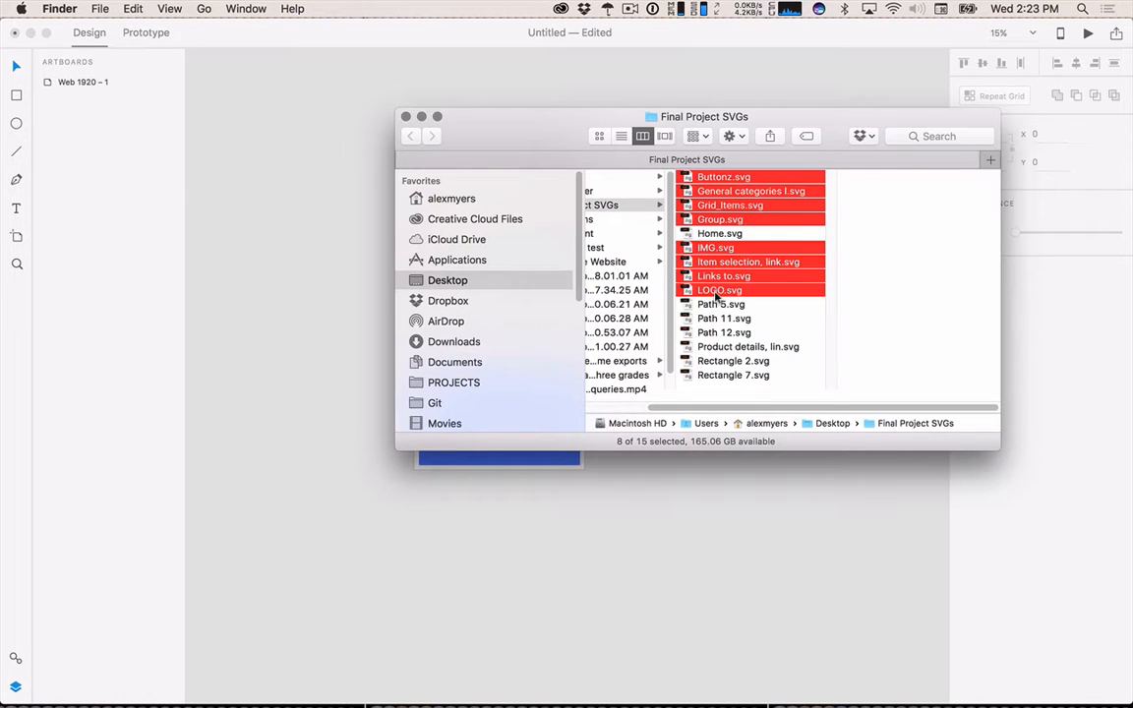
pyautogui.keyDown('super'); pyautogui.click(715, 304); pyautogui.keyUp('super')
pyautogui.keyDown('super'); pyautogui.click(716, 318); pyautogui.keyUp('super')
pyautogui.keyDown('super'); pyautogui.click(716, 333); pyautogui.keyUp('super')
pyautogui.keyDown('super'); pyautogui.click(718, 346); pyautogui.keyUp('super')
pyautogui.keyDown('super'); pyautogui.click(720, 361); pyautogui.keyUp('super')
pyautogui.keyDown('super'); pyautogui.click(723, 375); pyautogui.keyUp('super')
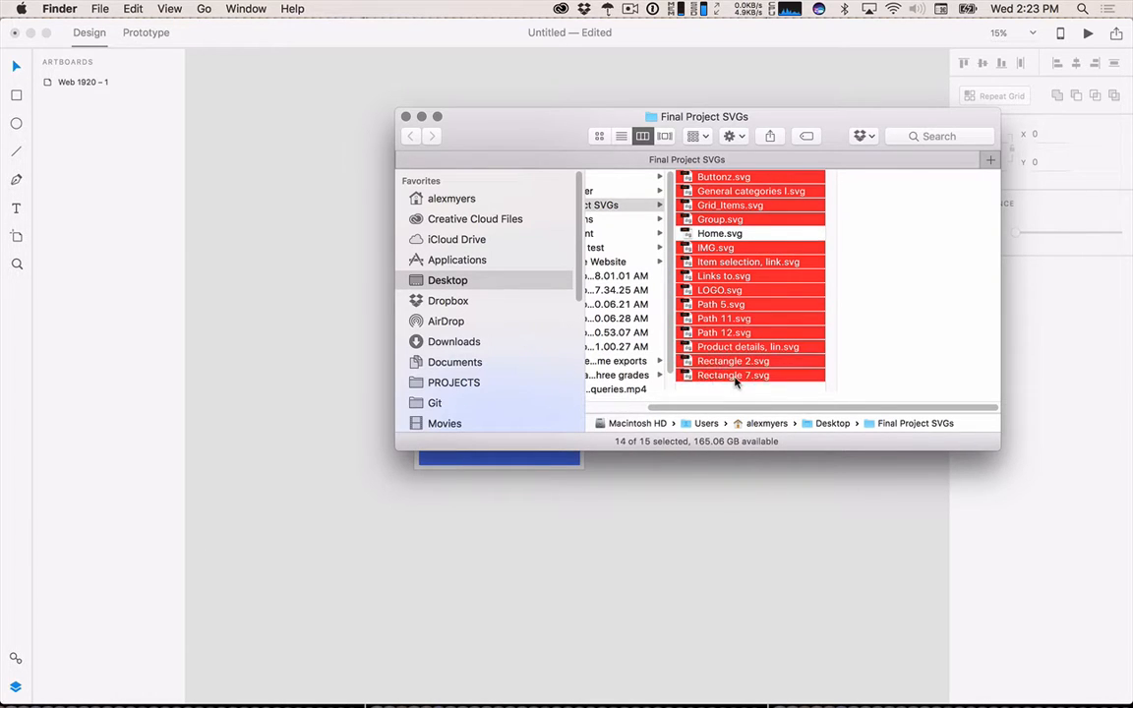
pyautogui.press('super+BackSpace')
# Switch to Sketch and collapse the Goods 1.2.1, Goods 1.2, Goods1, About, General and Goods 2 entries in the layer list.
pyautogui.press('super+Tab')
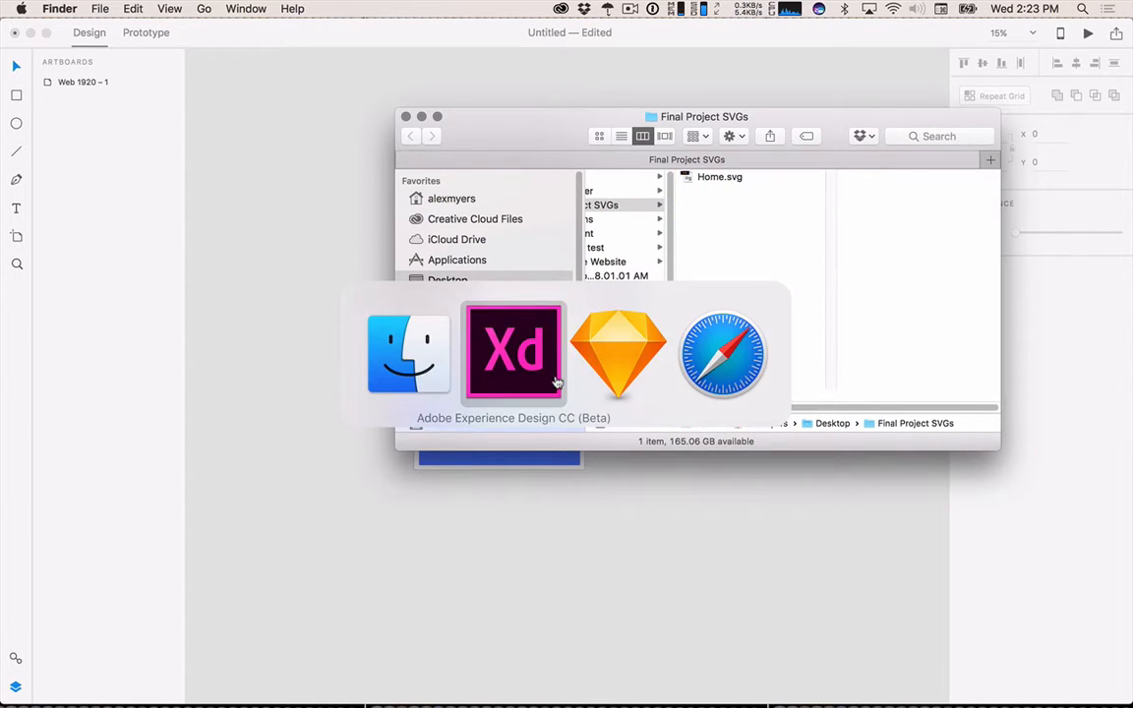
pyautogui.press('super+Tab')
pyautogui.press('super+Tab')
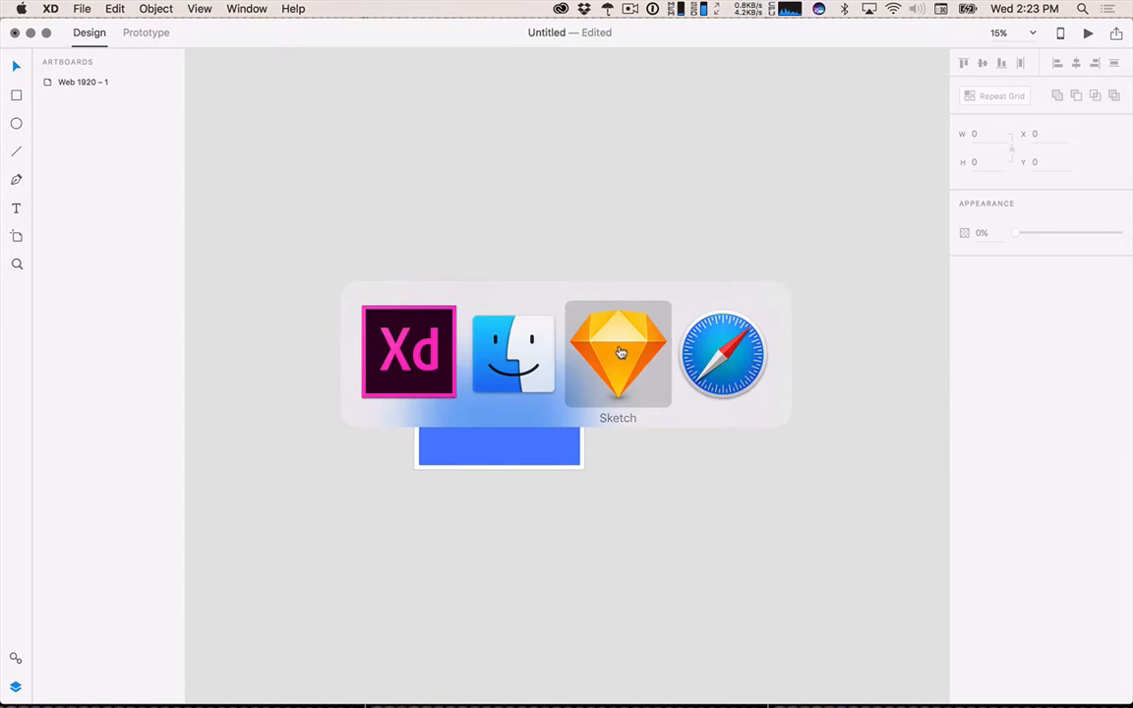
pyautogui.scroll(15, 34, 266)
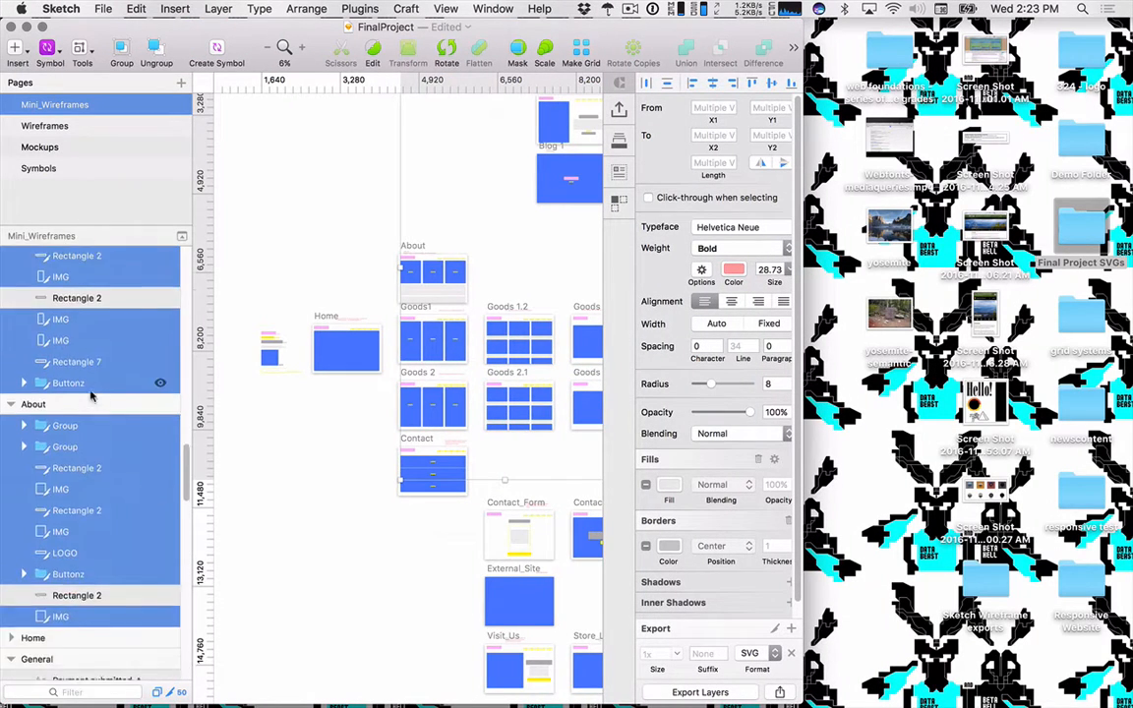
pyautogui.click(12, 288)
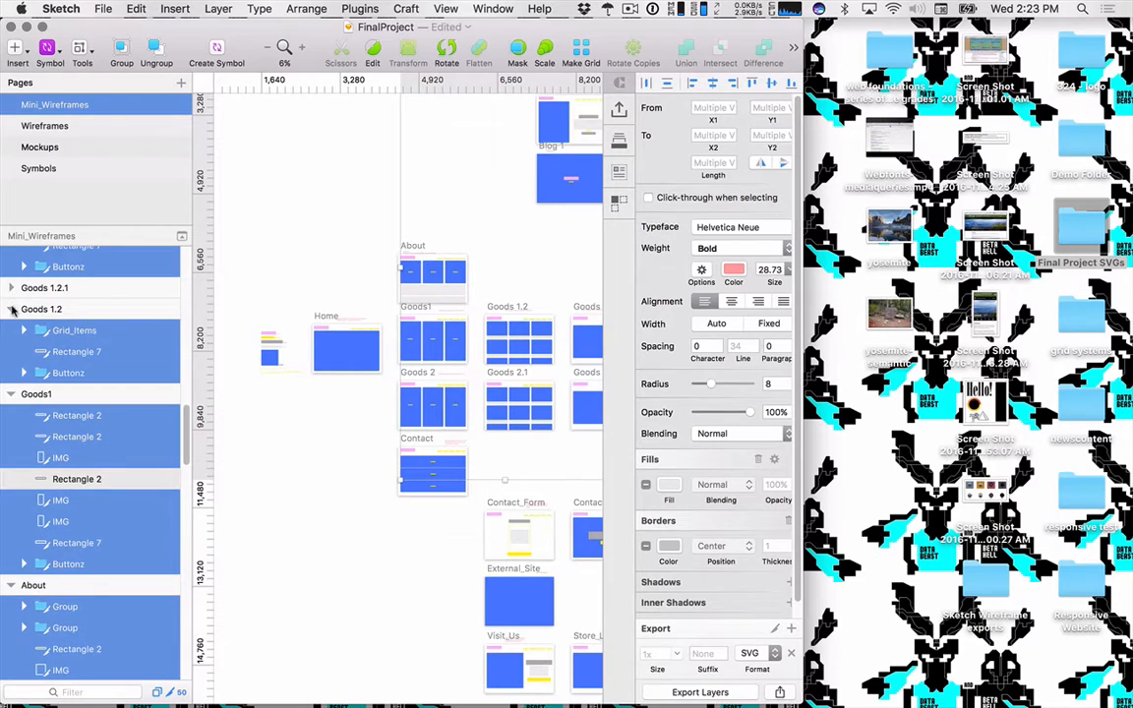
pyautogui.click(12, 309)
pyautogui.click(12, 330)
pyautogui.click(12, 351)
pyautogui.click(10, 373)
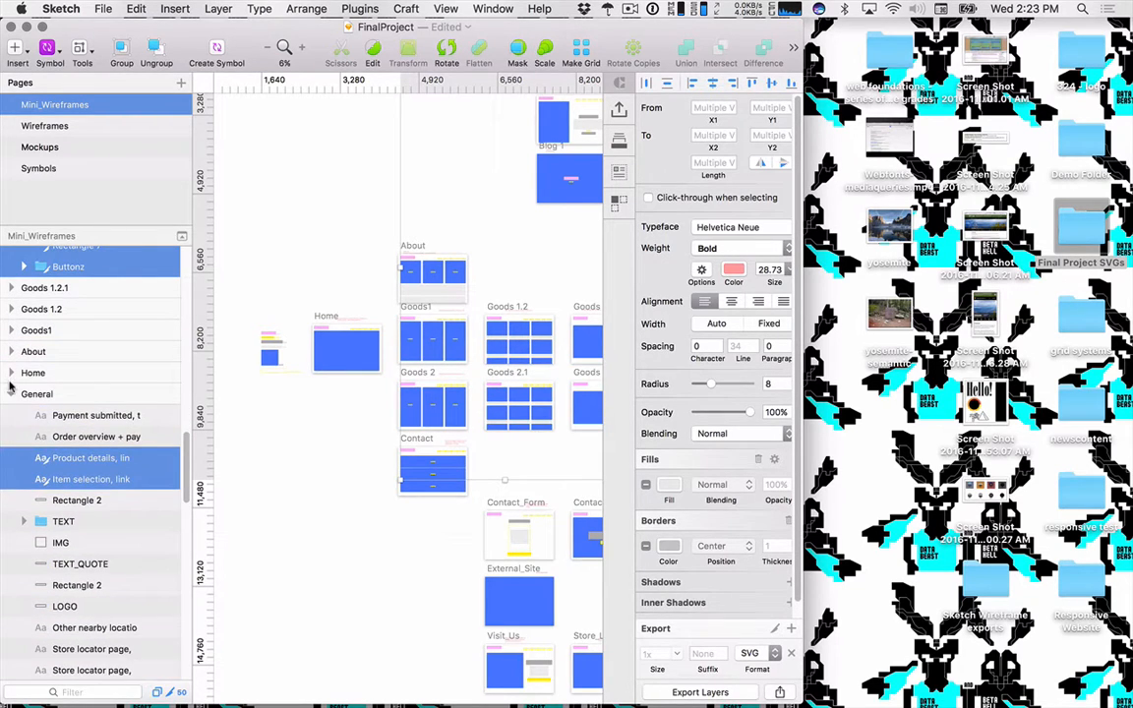
pyautogui.click(10, 392)
pyautogui.click(12, 374)
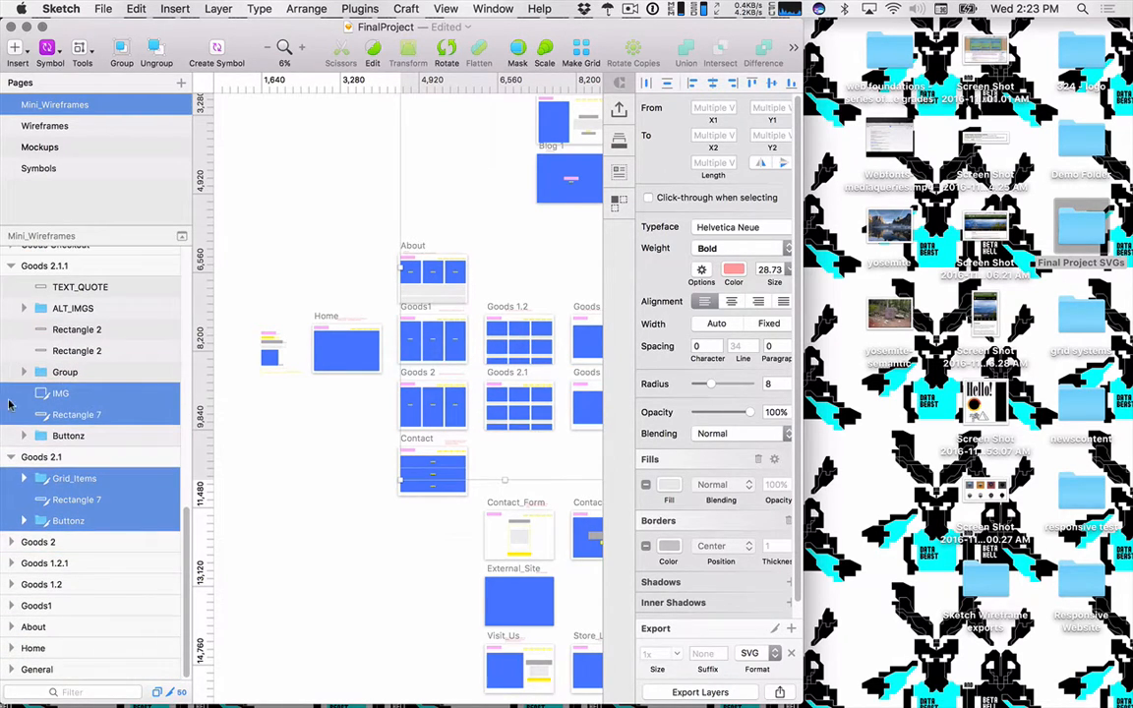
# Collapse the remaining open artboards Goods 2.1, Goods 2.1.1, Contact and Contact_Form in the layer list.
pyautogui.click(14, 458)
pyautogui.click(12, 457)
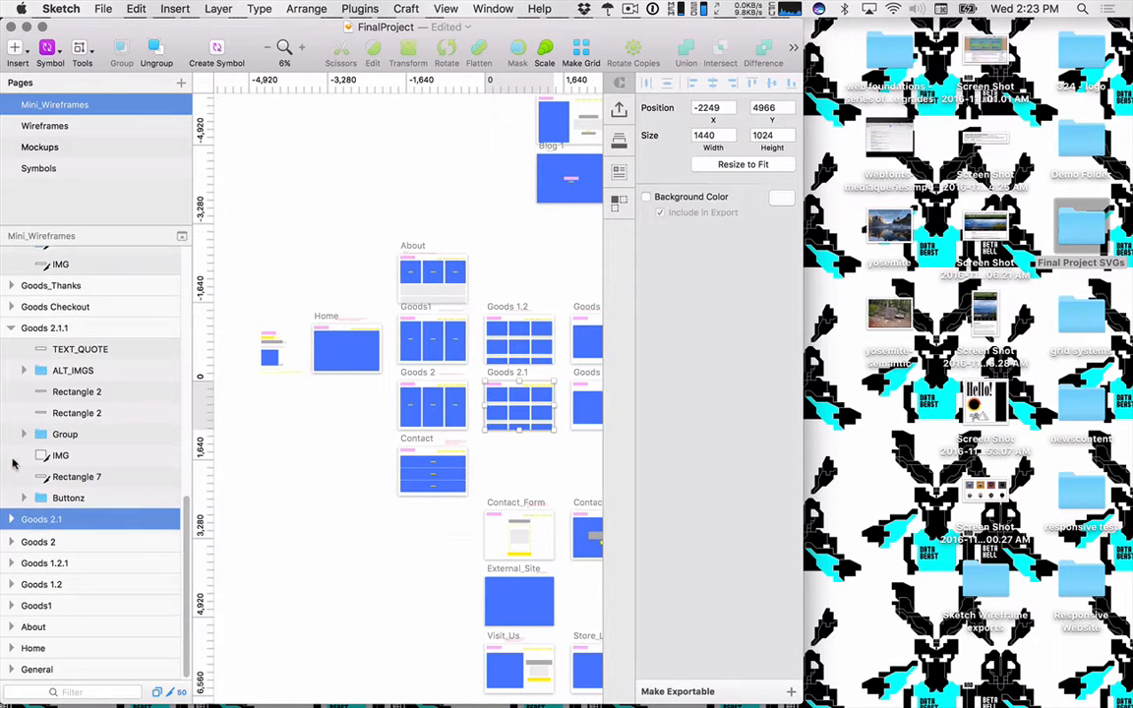
pyautogui.click(12, 333)
pyautogui.scroll(5, 13, 374)
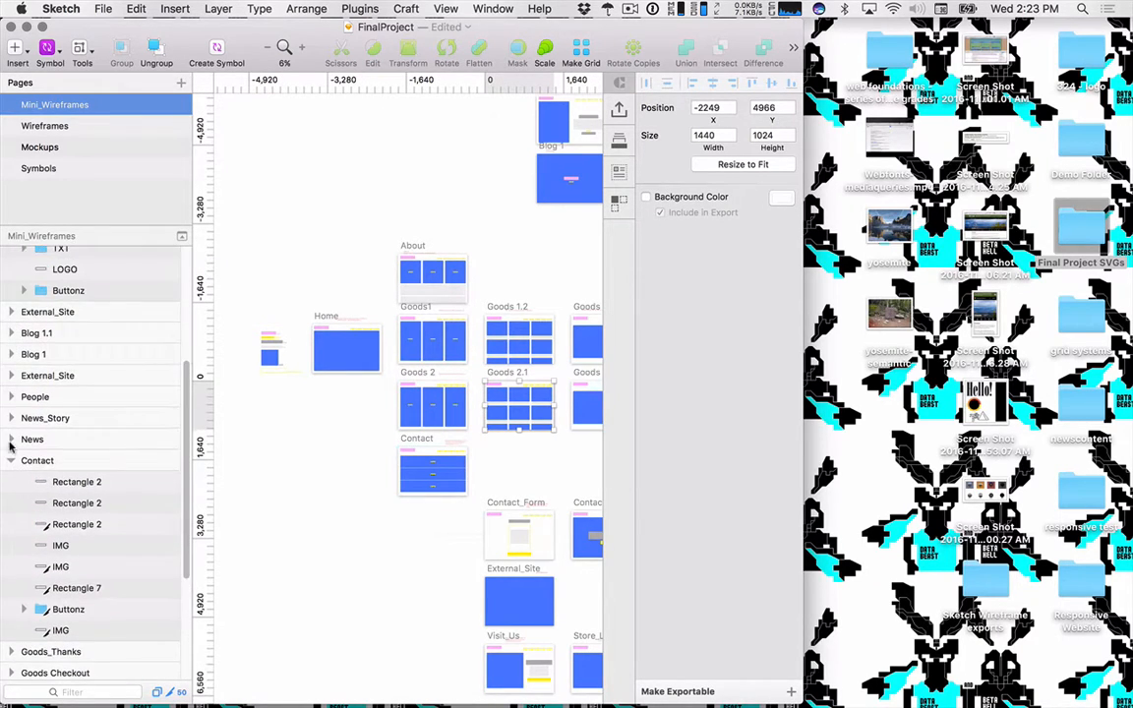
pyautogui.click(12, 462)
pyautogui.scroll(5, 12, 393)
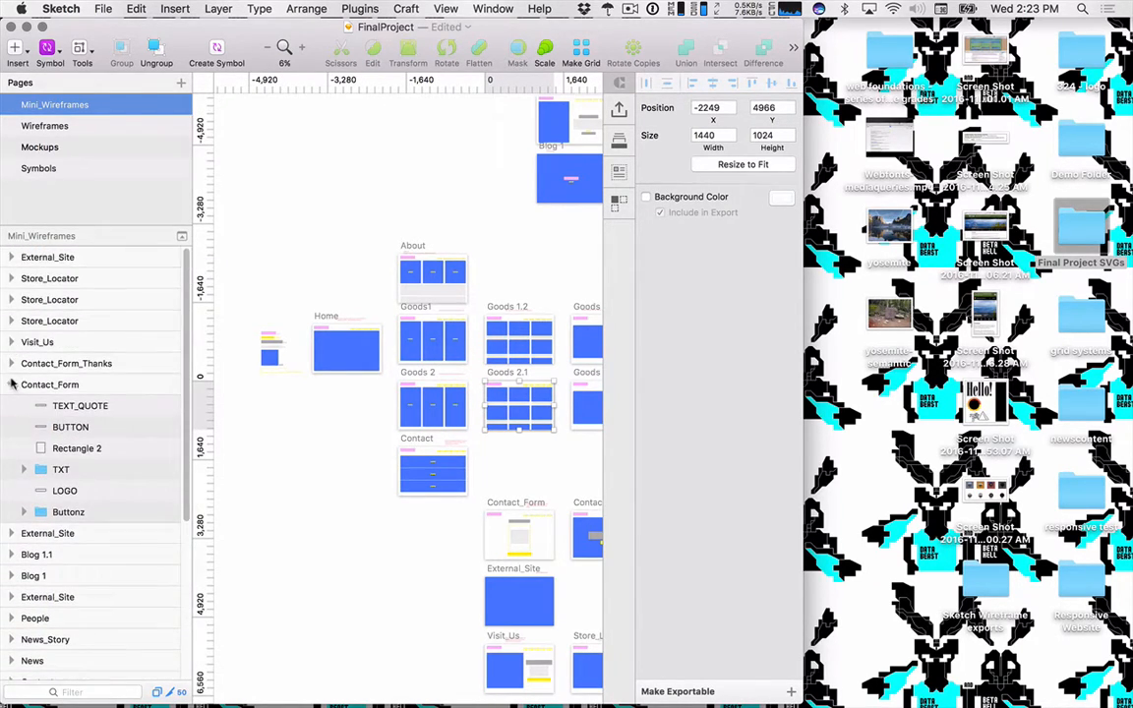
pyautogui.click(12, 385)
# Select all artboards in the layer list and export them as SVG to the Final Project SVGs folder under the name Home-2.
pyautogui.click(66, 266)
pyautogui.scroll(-3, 97, 551)
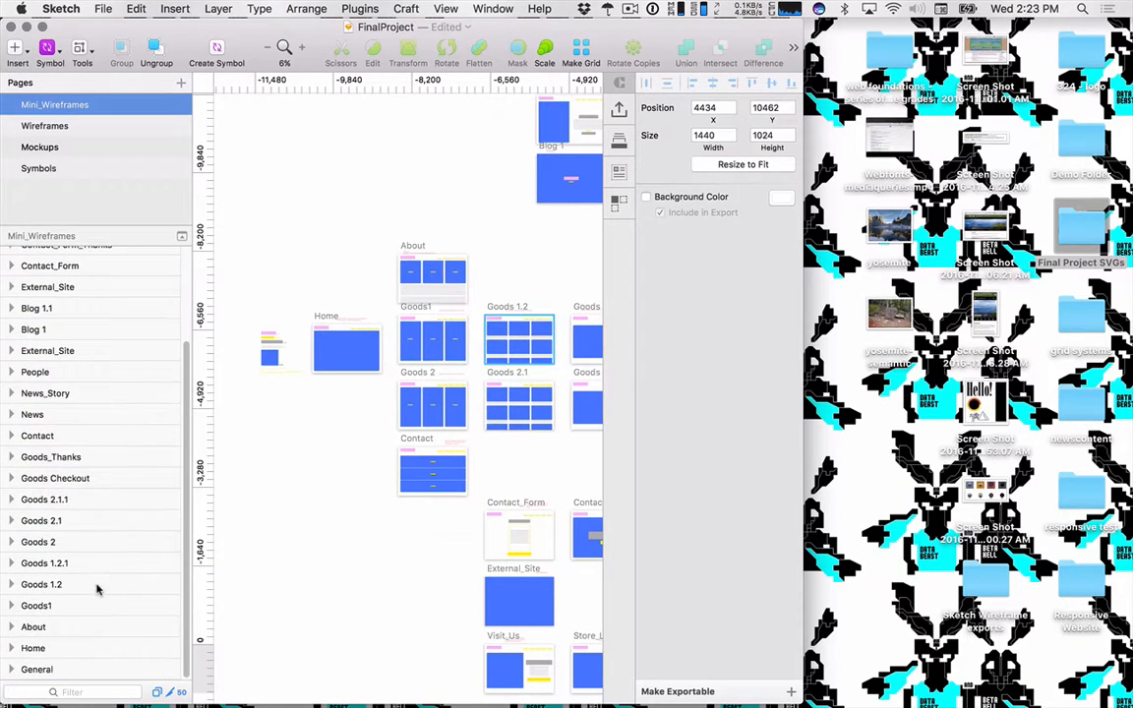
pyautogui.keyDown('shift'); pyautogui.click(106, 668); pyautogui.keyUp('shift')
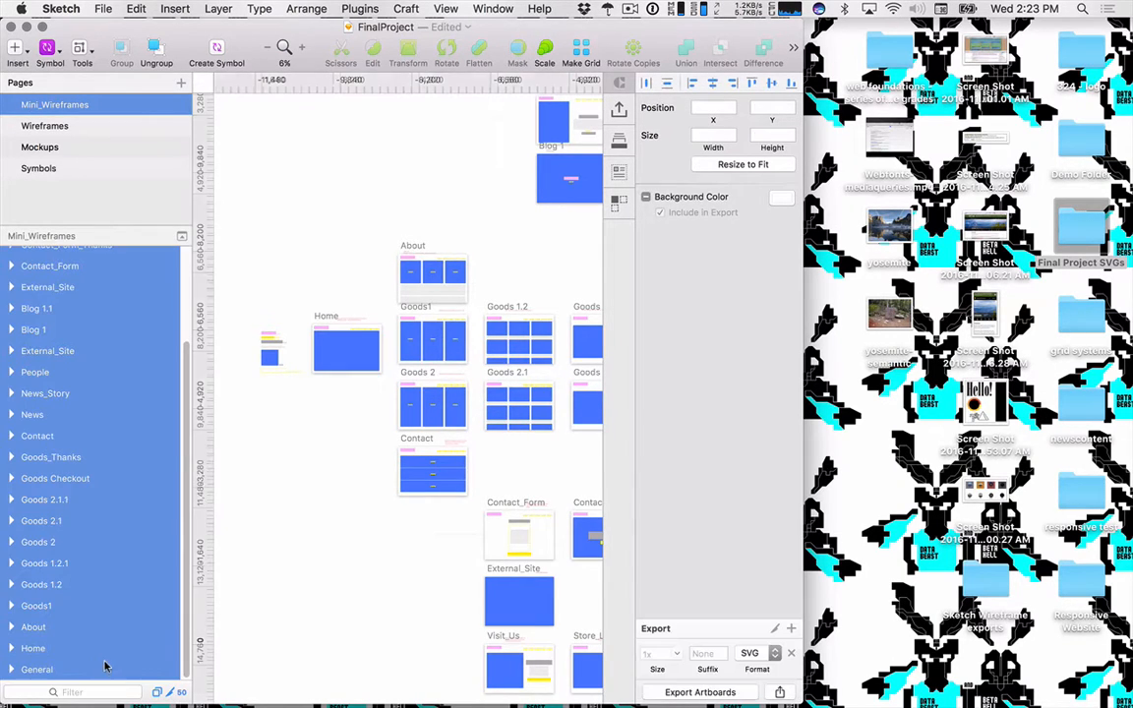
pyautogui.click(721, 693)
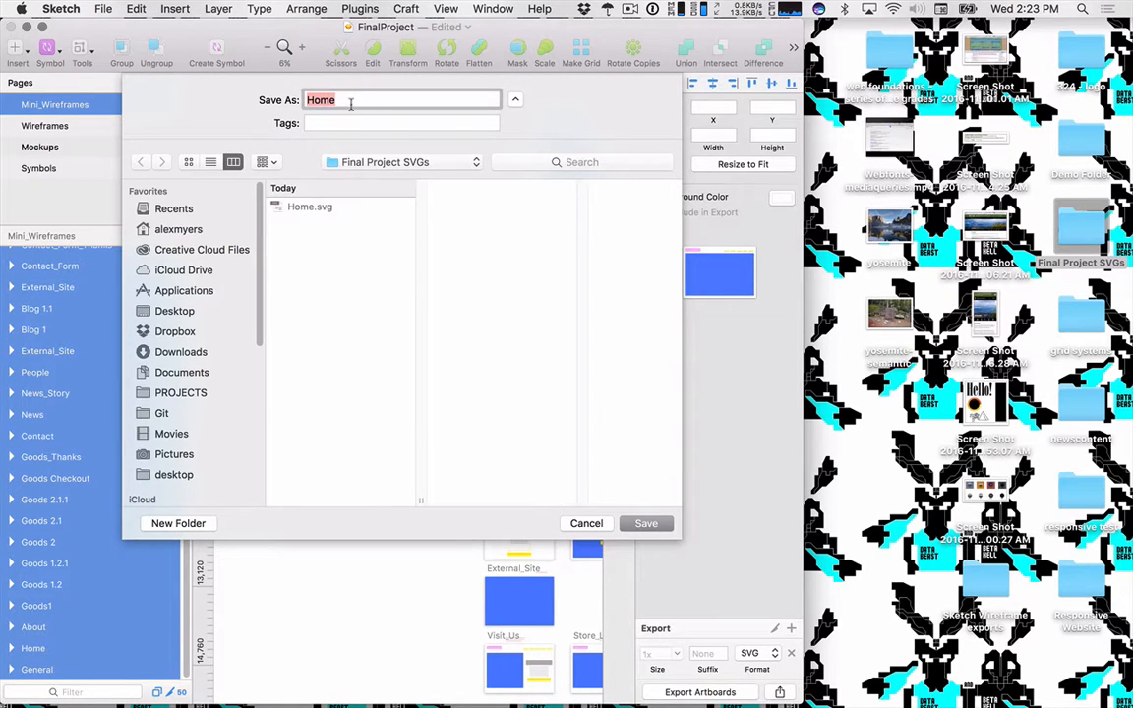
pyautogui.click(647, 524)
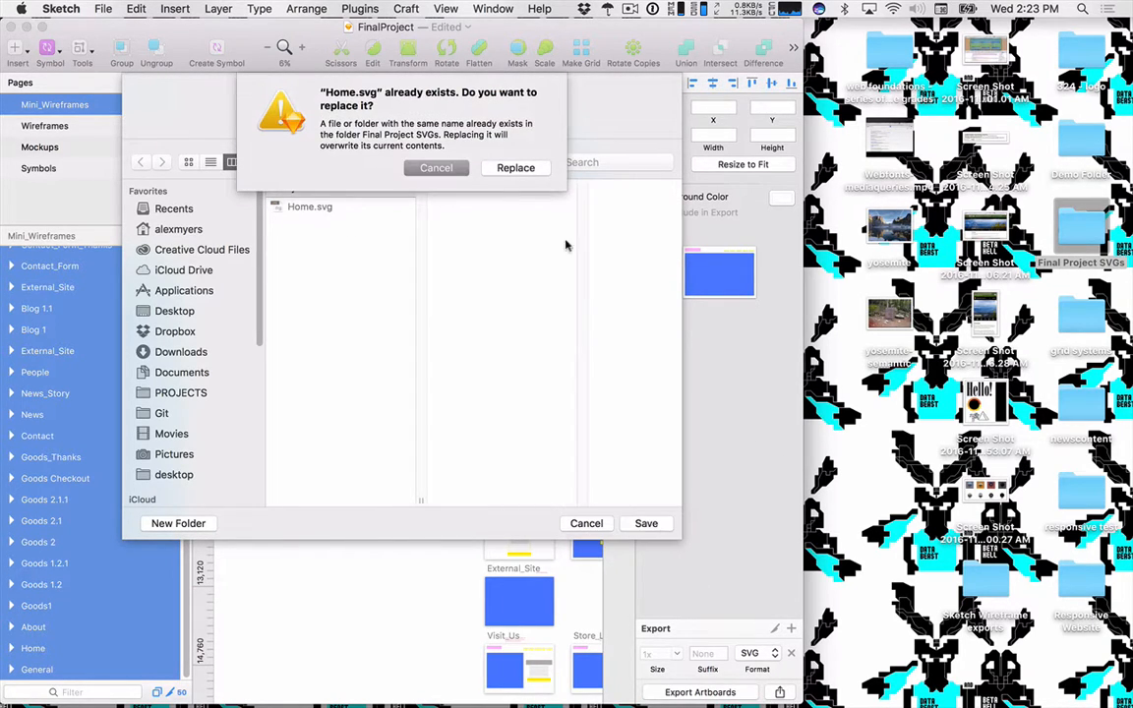
pyautogui.click(441, 165)
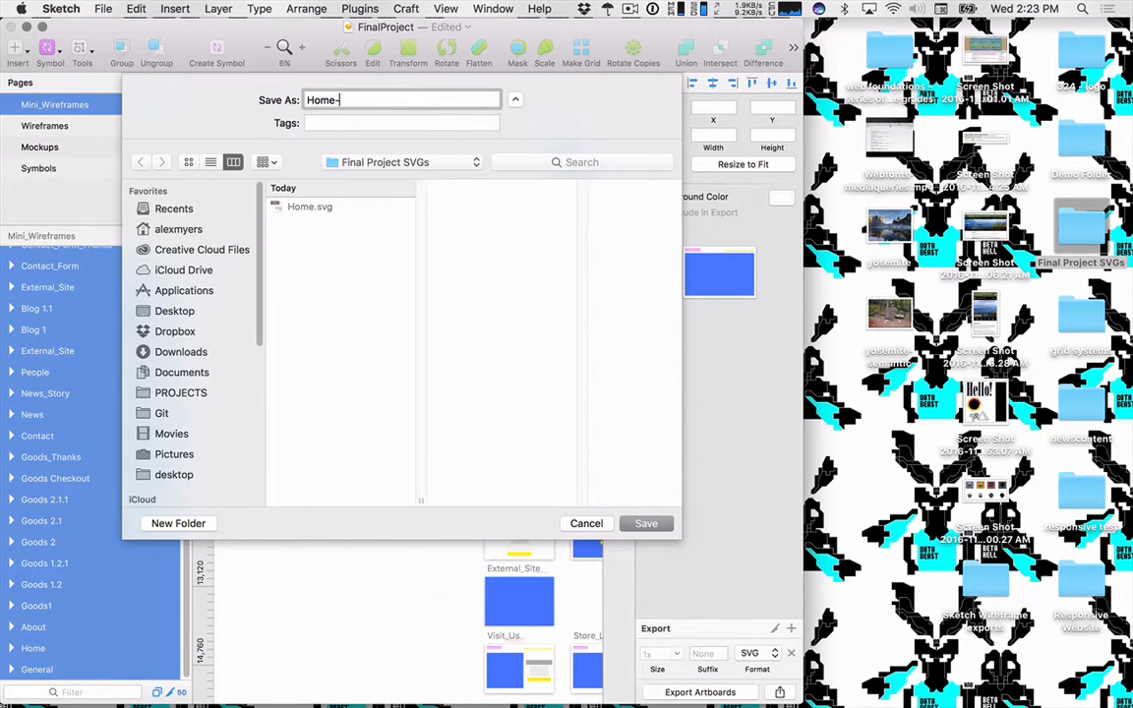
pyautogui.press('Return')
# Switch to Finder, examine Home-2.svg in a full-size preview and close it.
pyautogui.press('super+Tab')
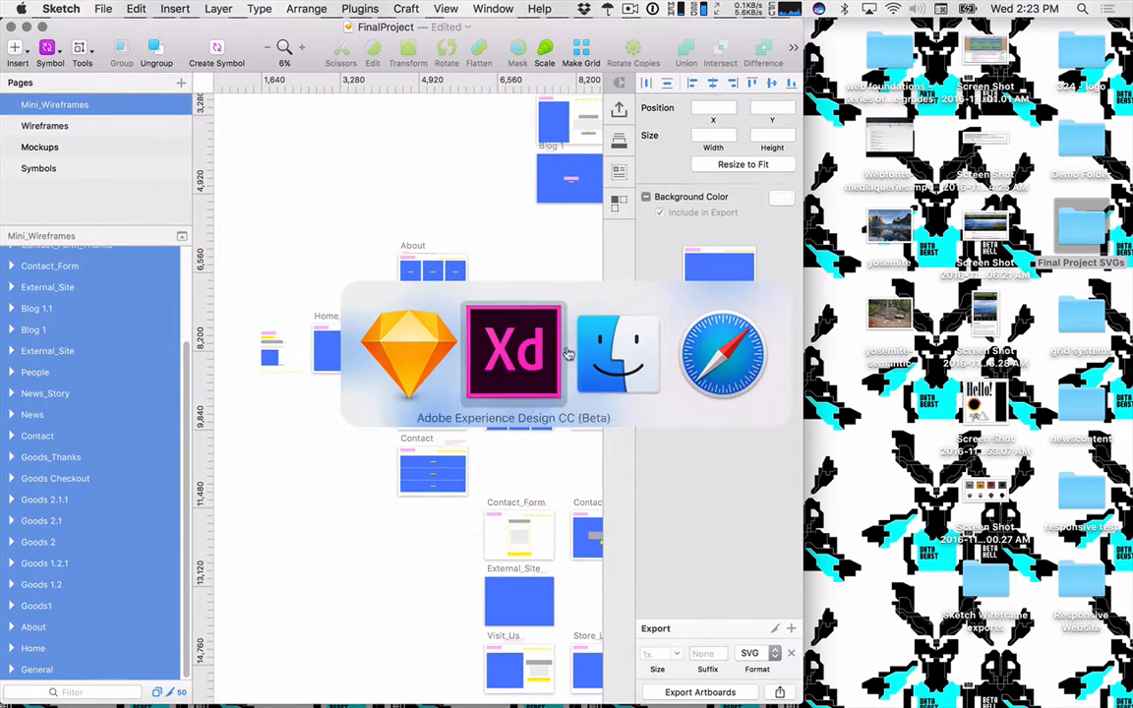
pyautogui.press('super+Tab')
pyautogui.press('Tab')
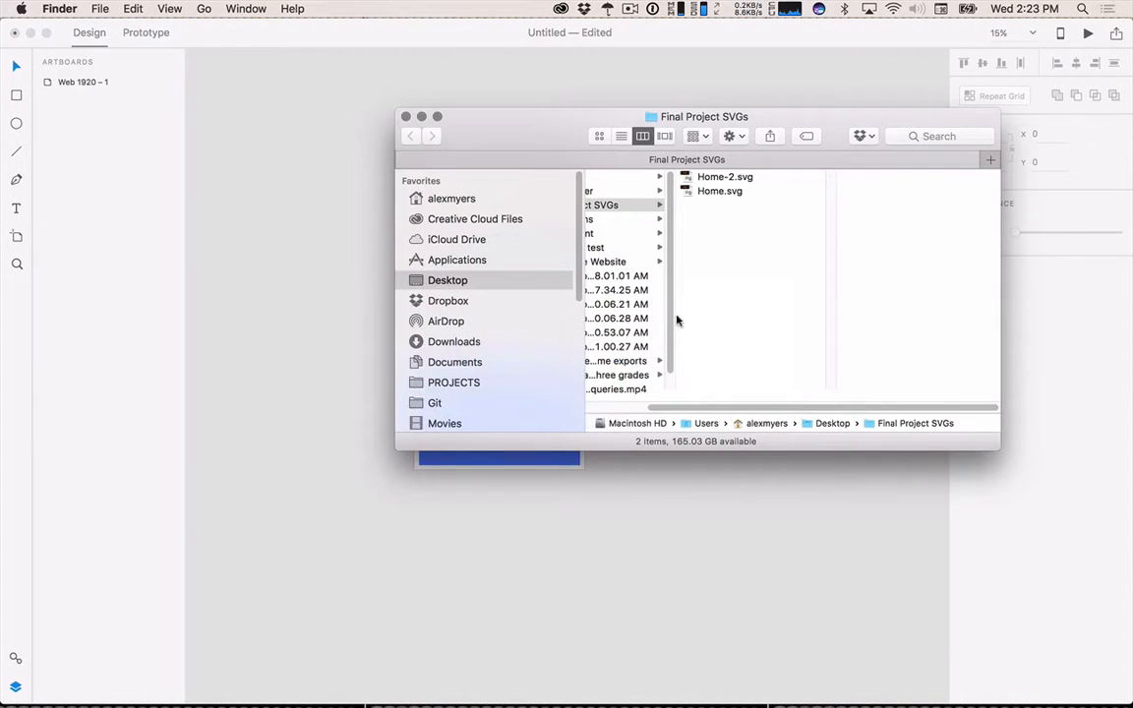
pyautogui.click(718, 180)
pyautogui.press('space')
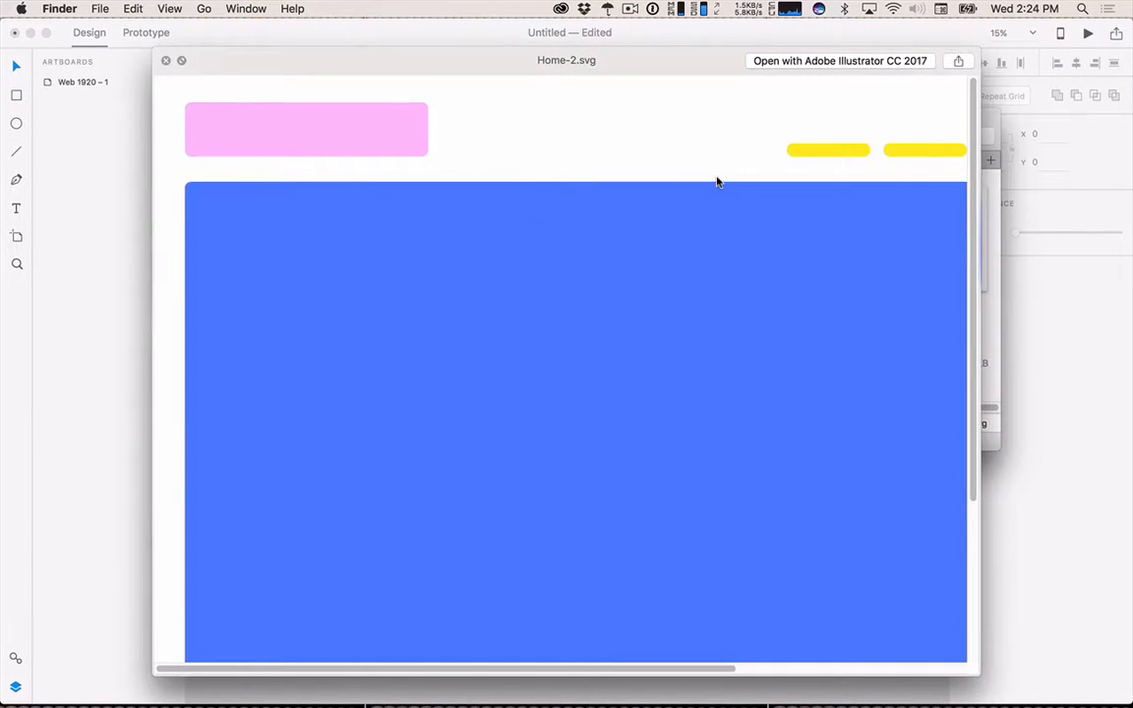
pyautogui.scroll(-3, 756, 266)
pyautogui.hscroll(2, 757, 267)
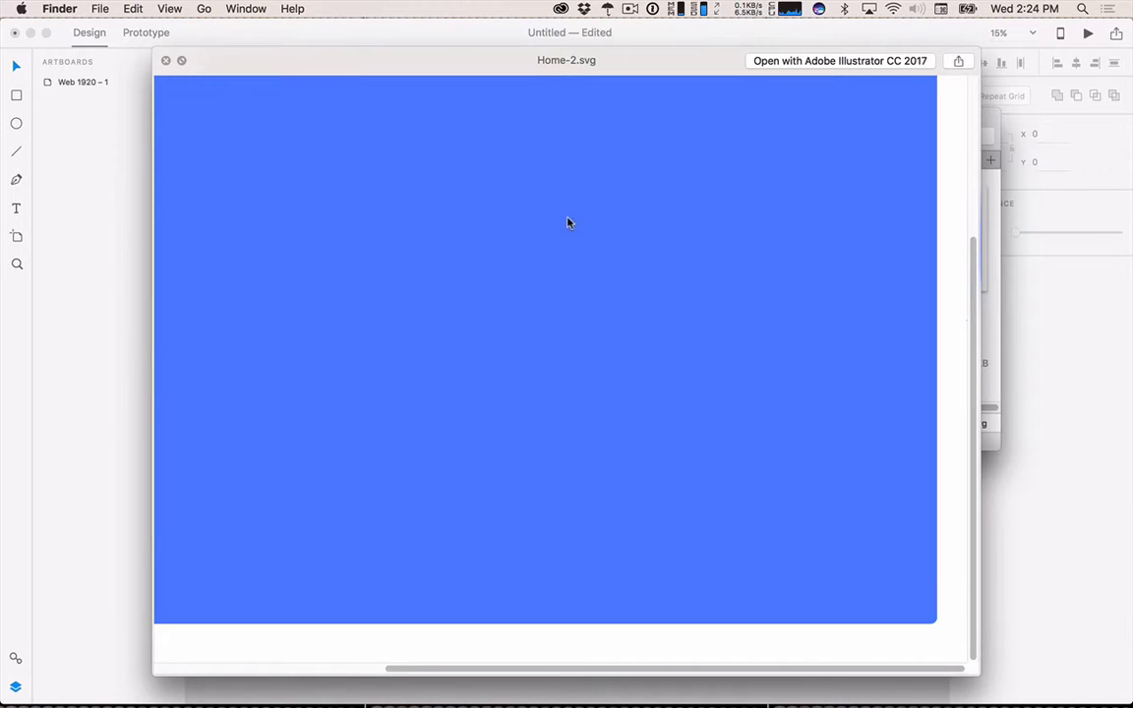
pyautogui.press('space')
# Switch back to Sketch, make the About artboard exportable as SVG and save its export to the Final Project SVGs folder.
pyautogui.press('super+Tab')
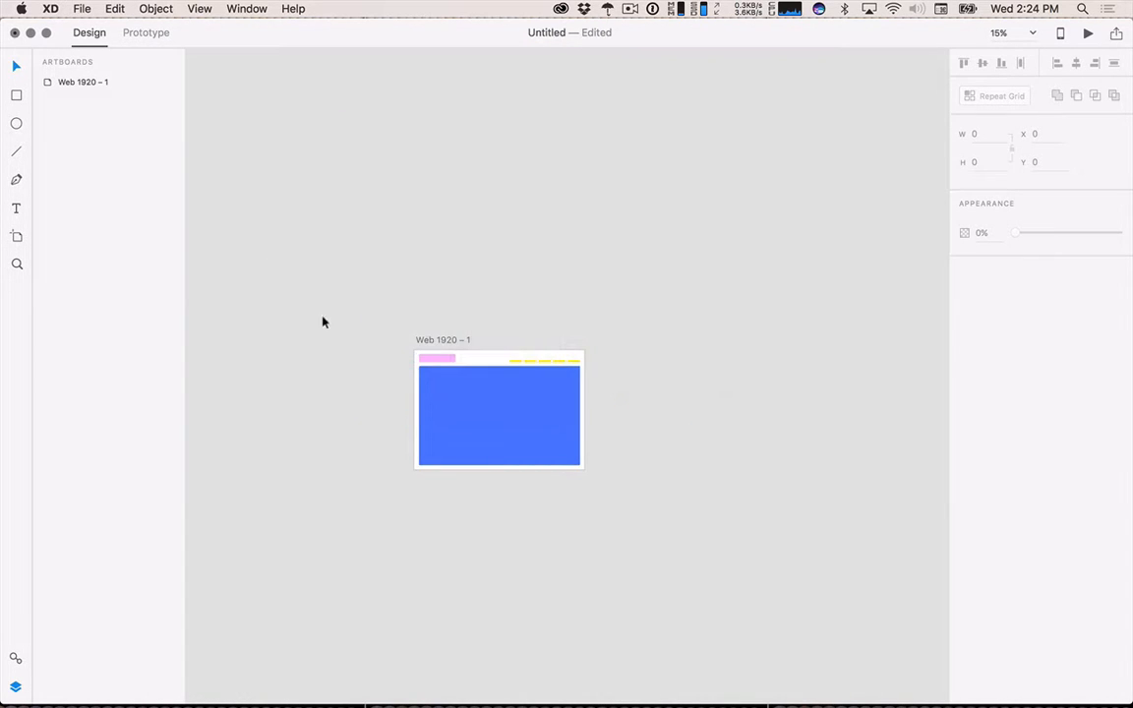
pyautogui.press('super+Tab')
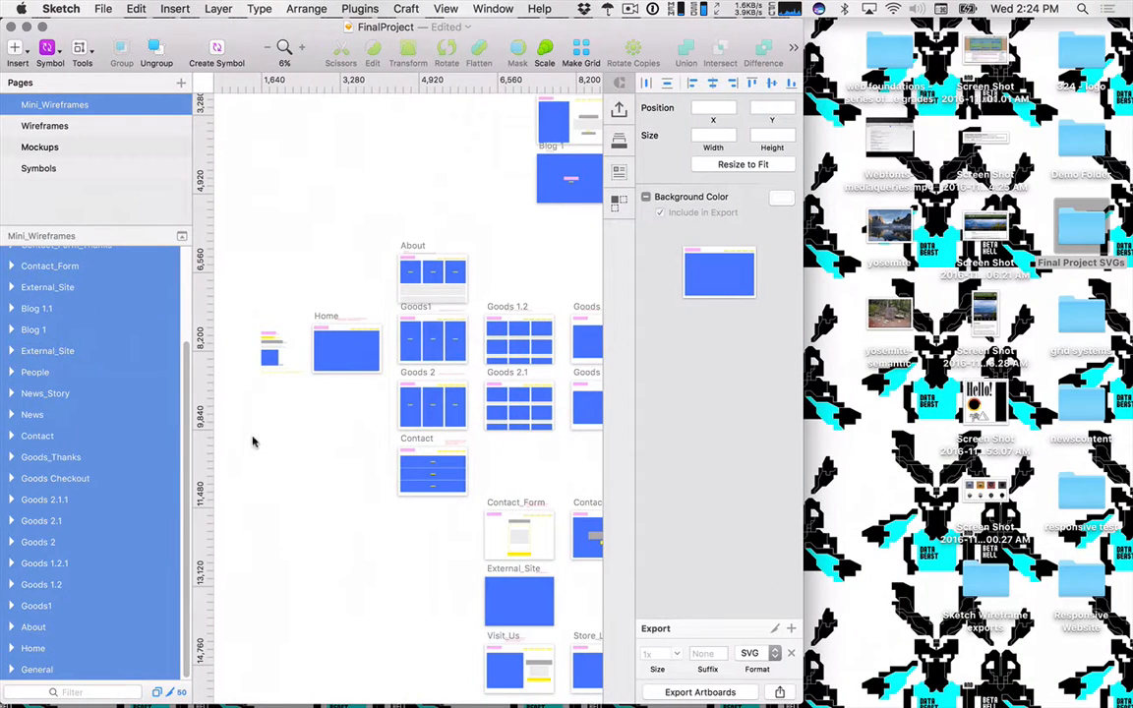
pyautogui.scroll(-1, 383, 224)
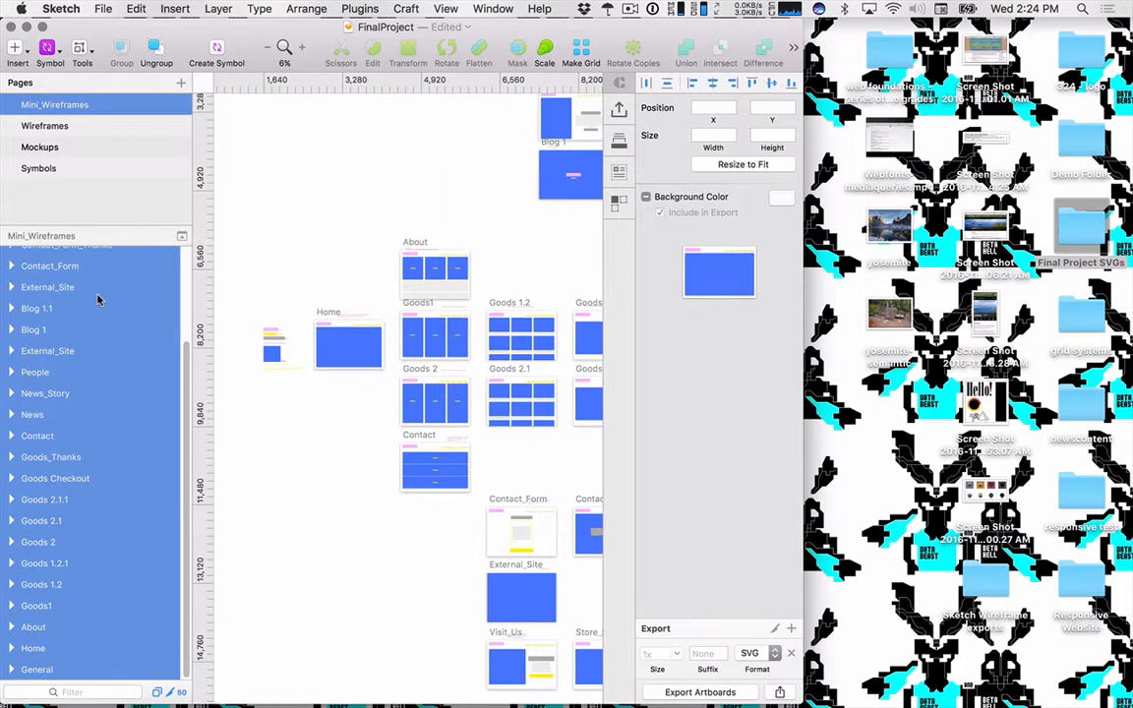
pyautogui.click(404, 239)
pyautogui.click(409, 243)
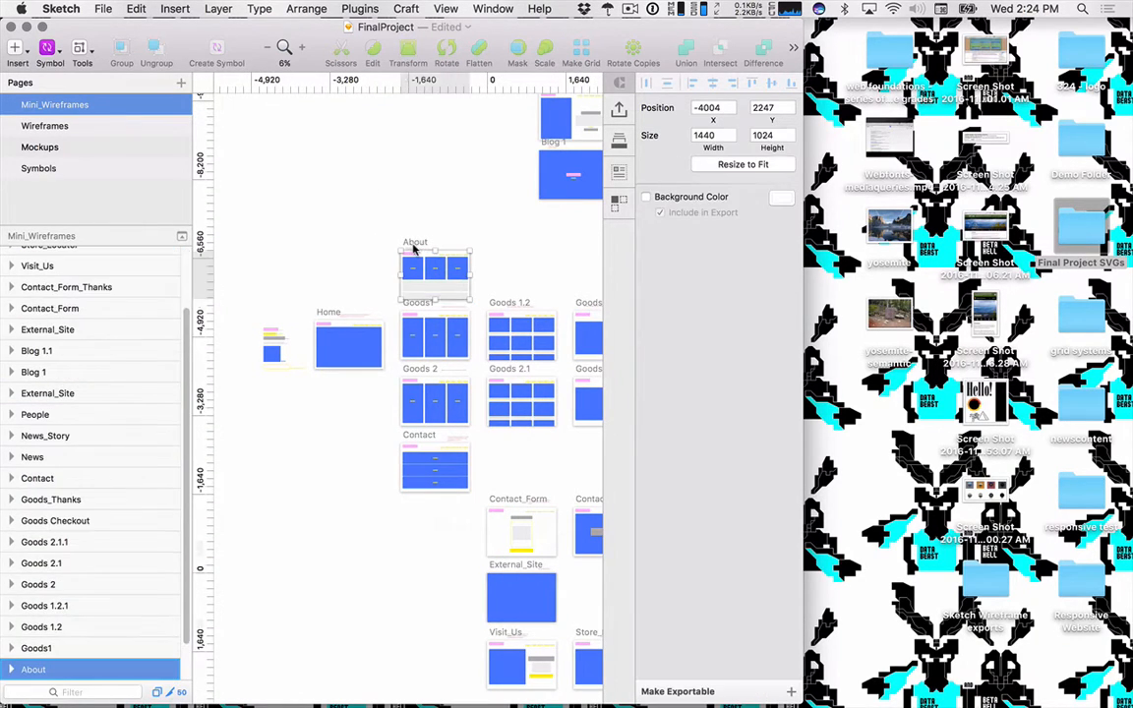
pyautogui.click(723, 695)
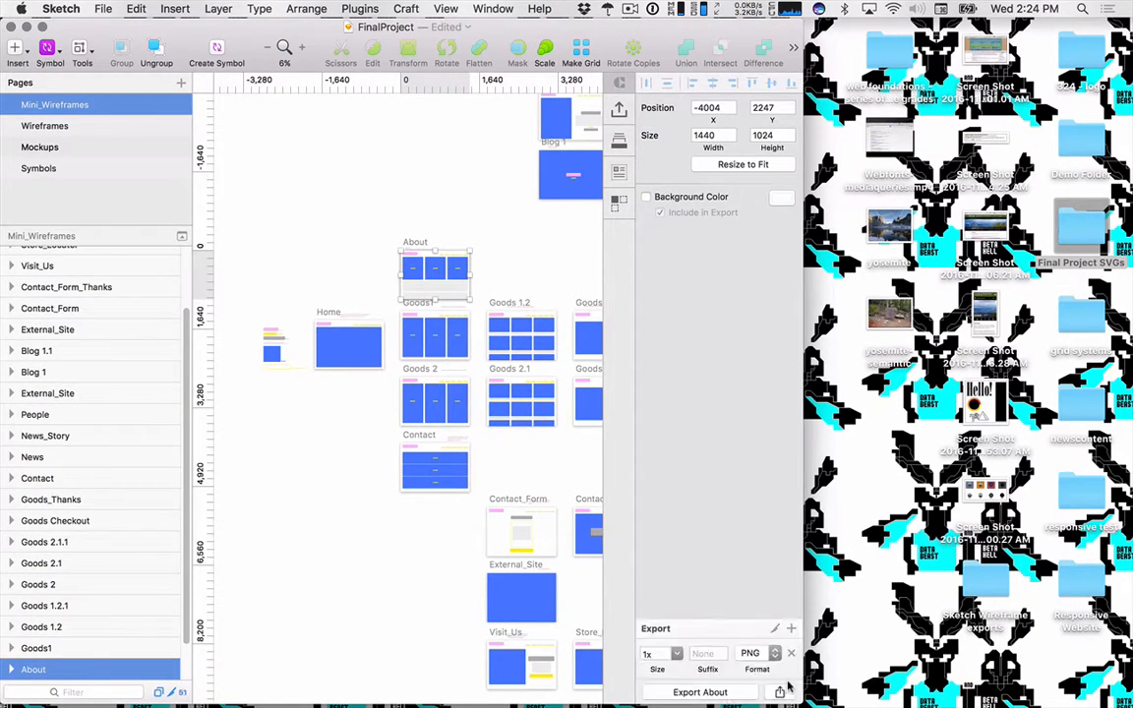
pyautogui.click(781, 692)
pyautogui.click(776, 636)
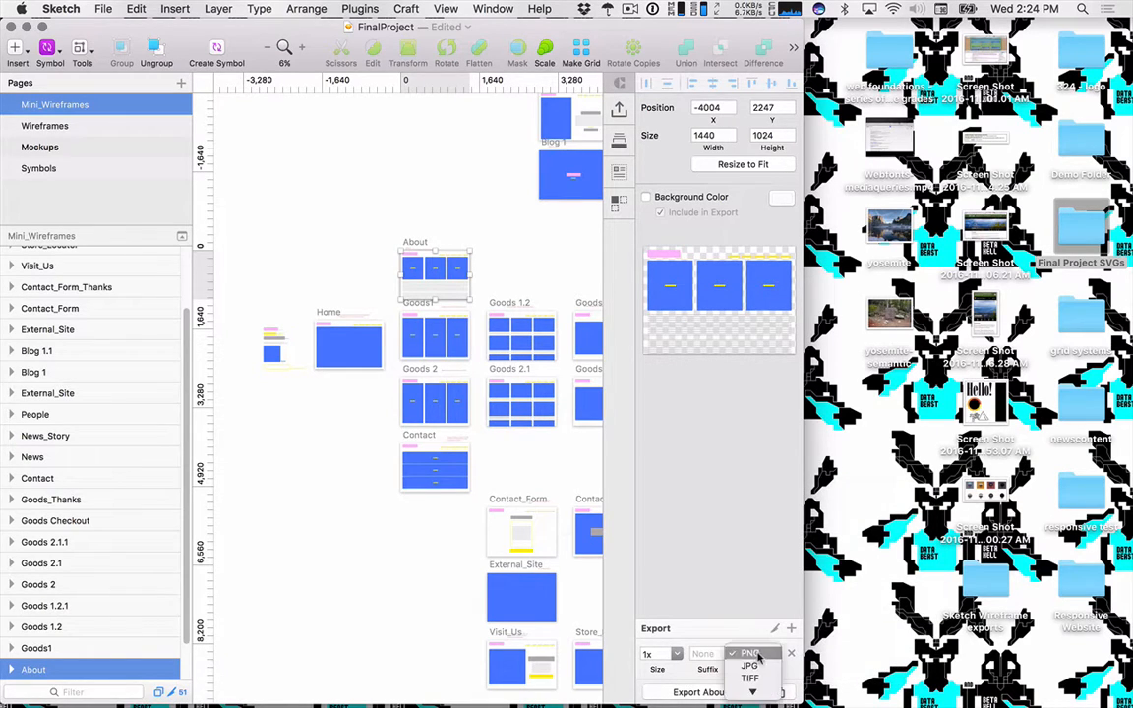
pyautogui.click(773, 654)
pyautogui.click(750, 657)
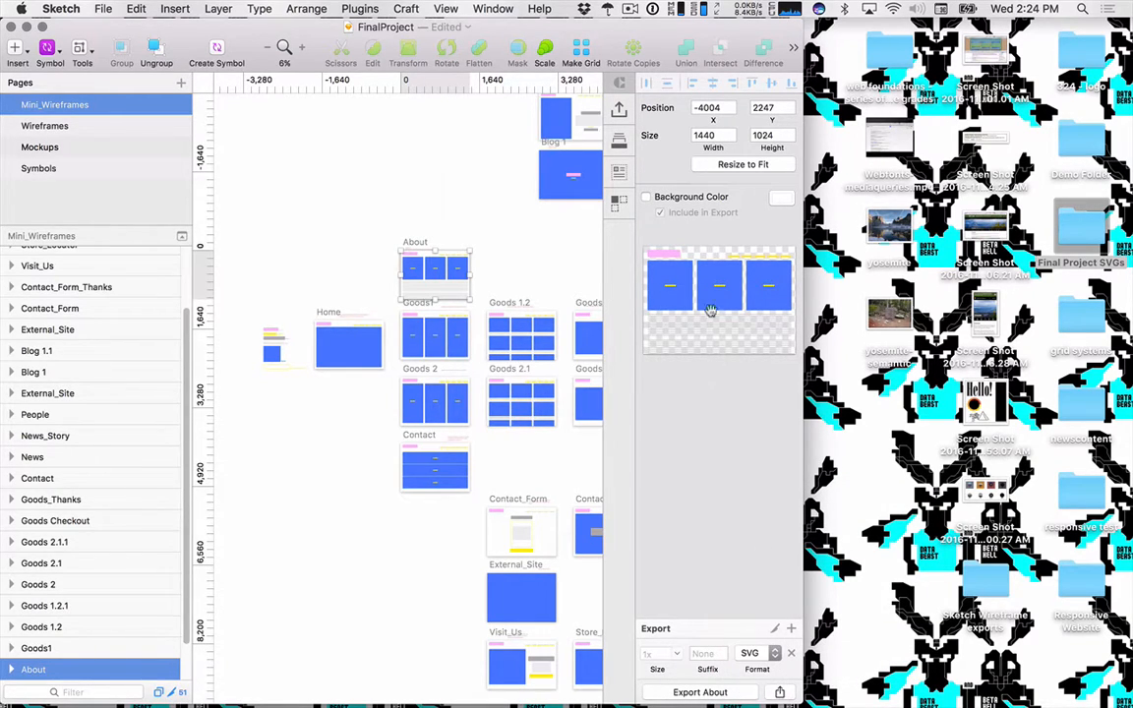
pyautogui.click(673, 202)
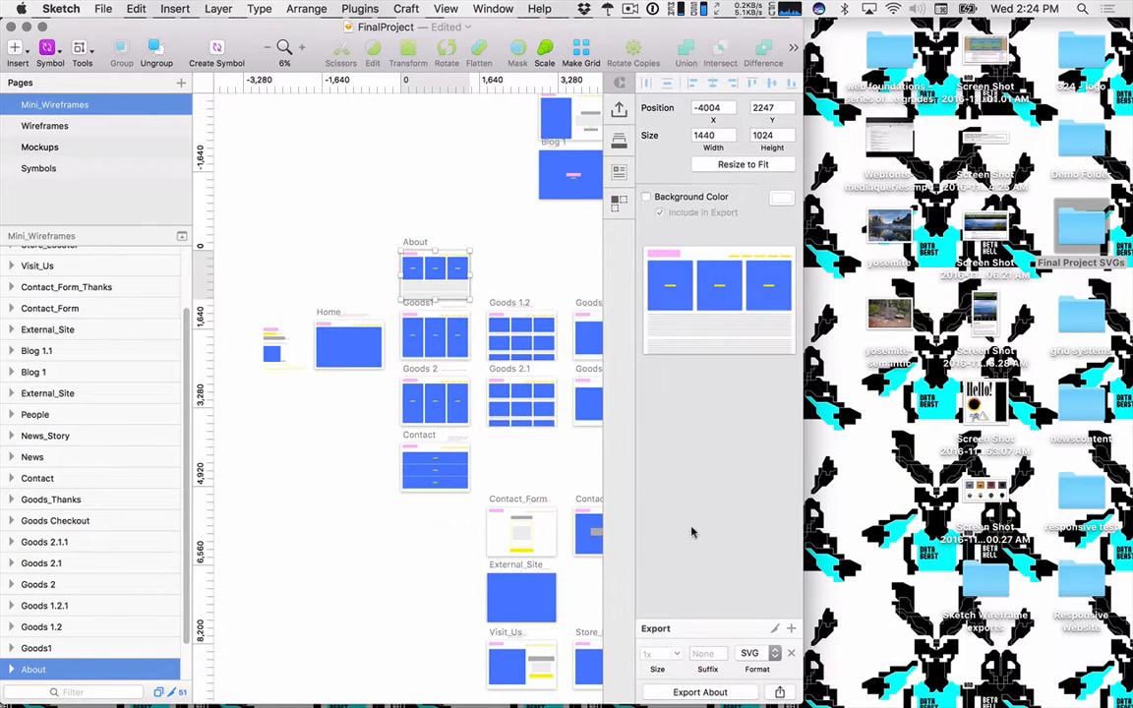
pyautogui.moveTo(708, 289)
pyautogui.mouseDown()
pyautogui.moveTo(959, 229)
pyautogui.moveTo(1072, 229)
pyautogui.mouseUp()
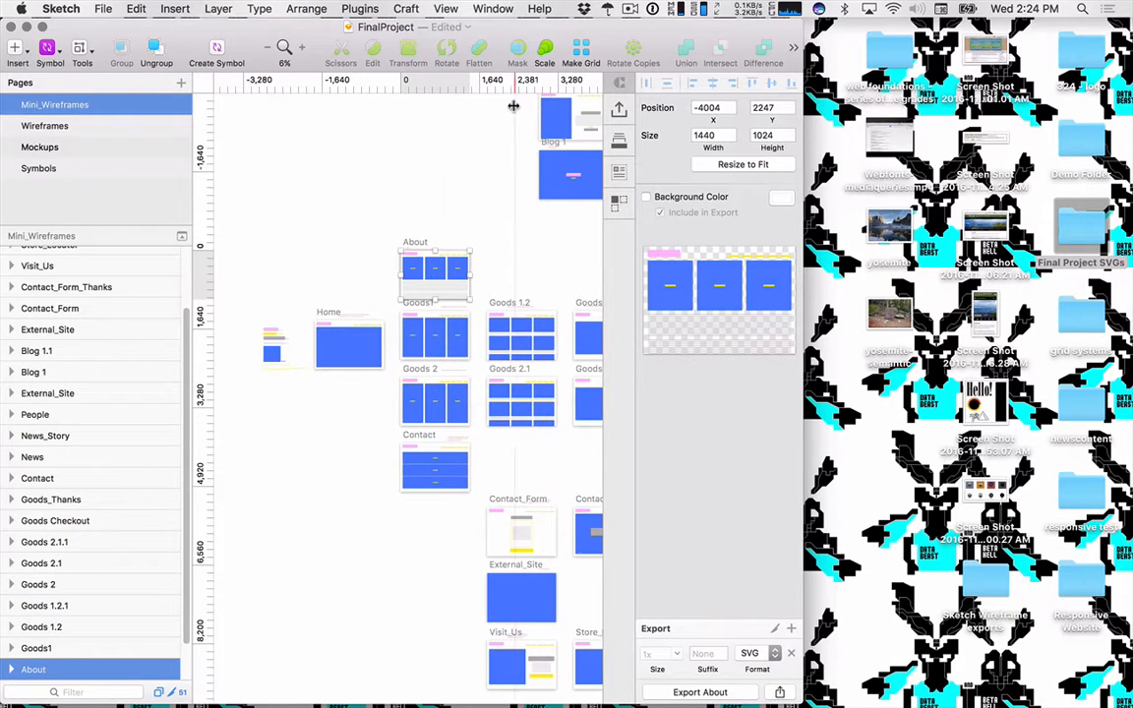
# Make the Goods1 artboard exportable as SVG and save its export to the Final Project SVGs folder.
pyautogui.click(433, 322)
pyautogui.click(466, 319)
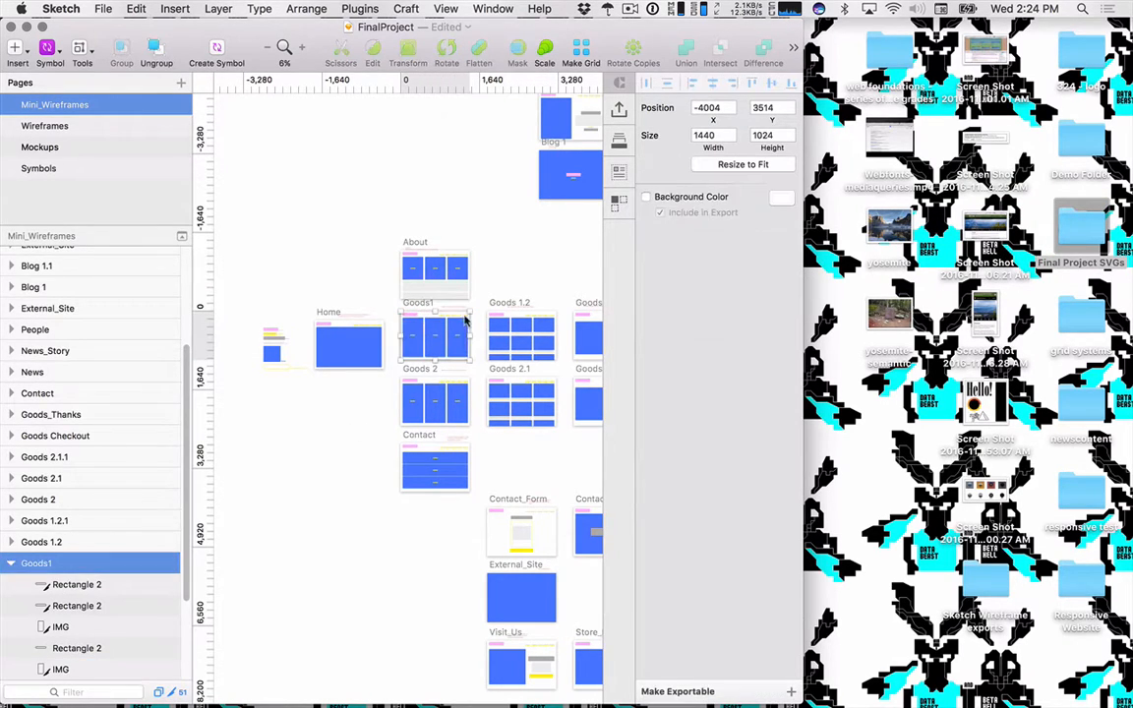
pyautogui.click(678, 691)
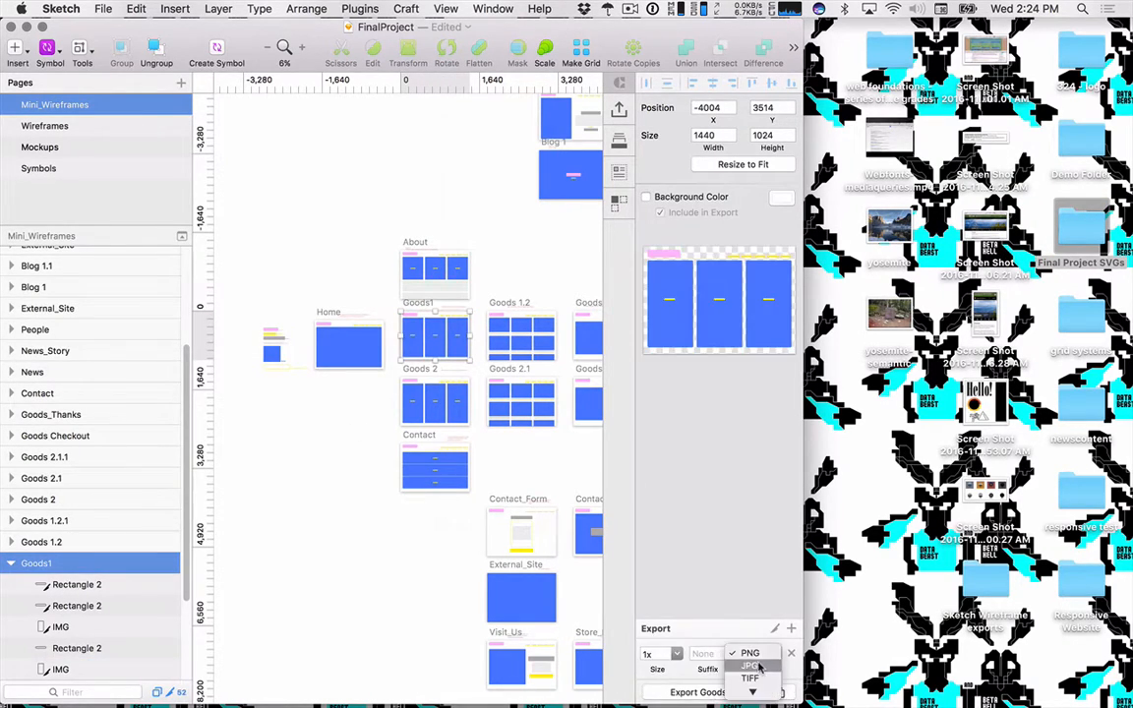
pyautogui.click(758, 654)
pyautogui.click(756, 686)
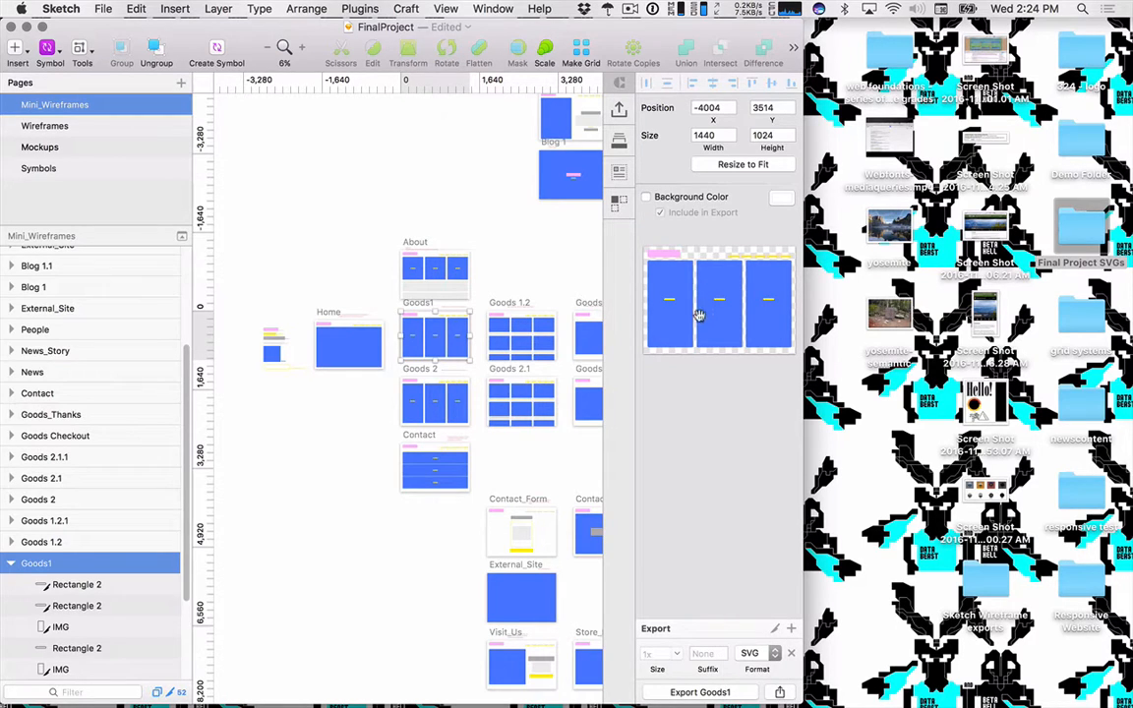
pyautogui.moveTo(728, 302); pyautogui.dragTo(1081, 239)
# Make the Goods 2 artboard exportable as SVG and save its export to the Final Project SVGs folder.
pyautogui.click(432, 375)
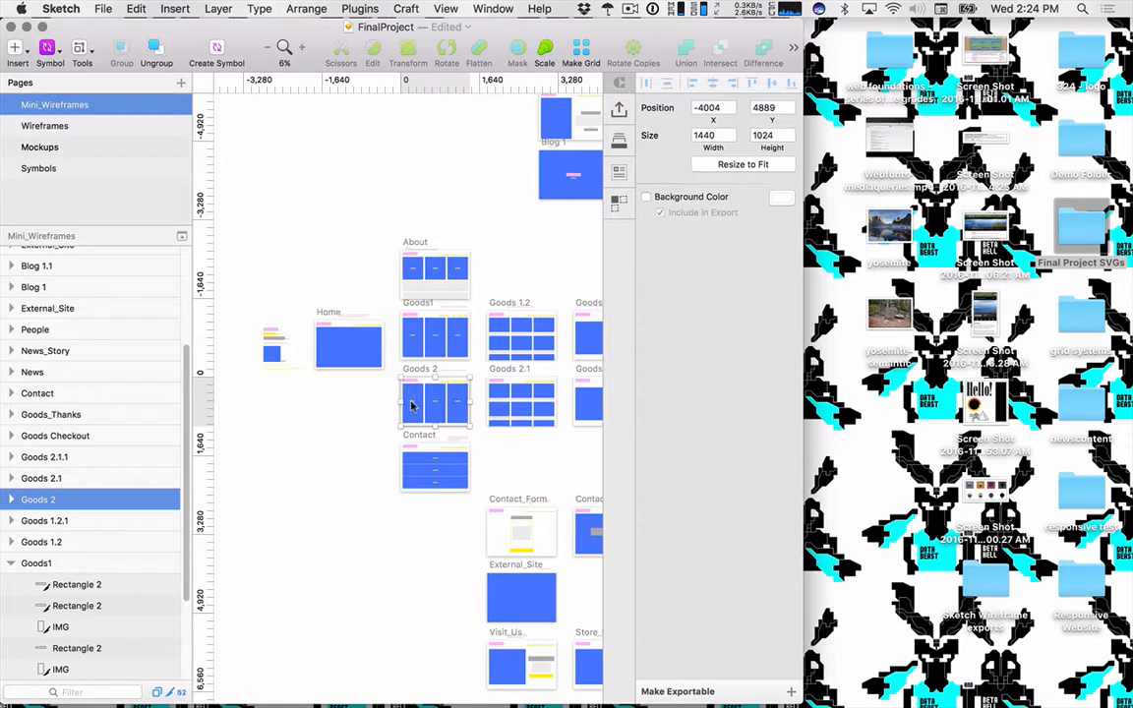
pyautogui.click(741, 694)
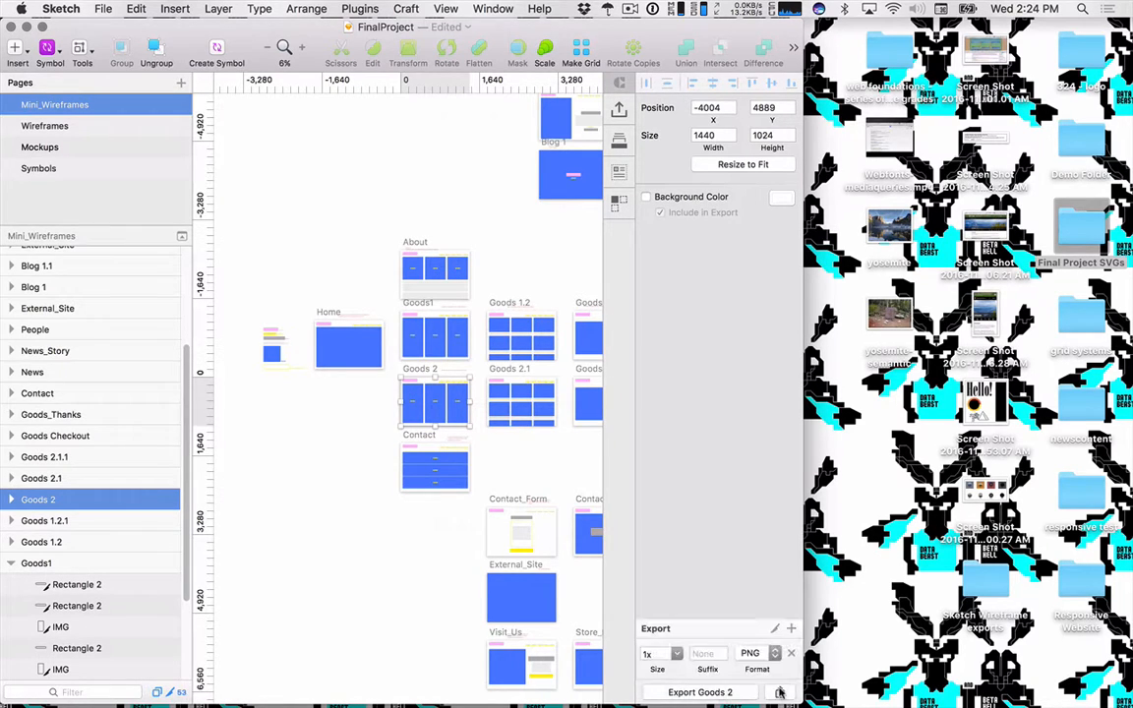
pyautogui.click(753, 657)
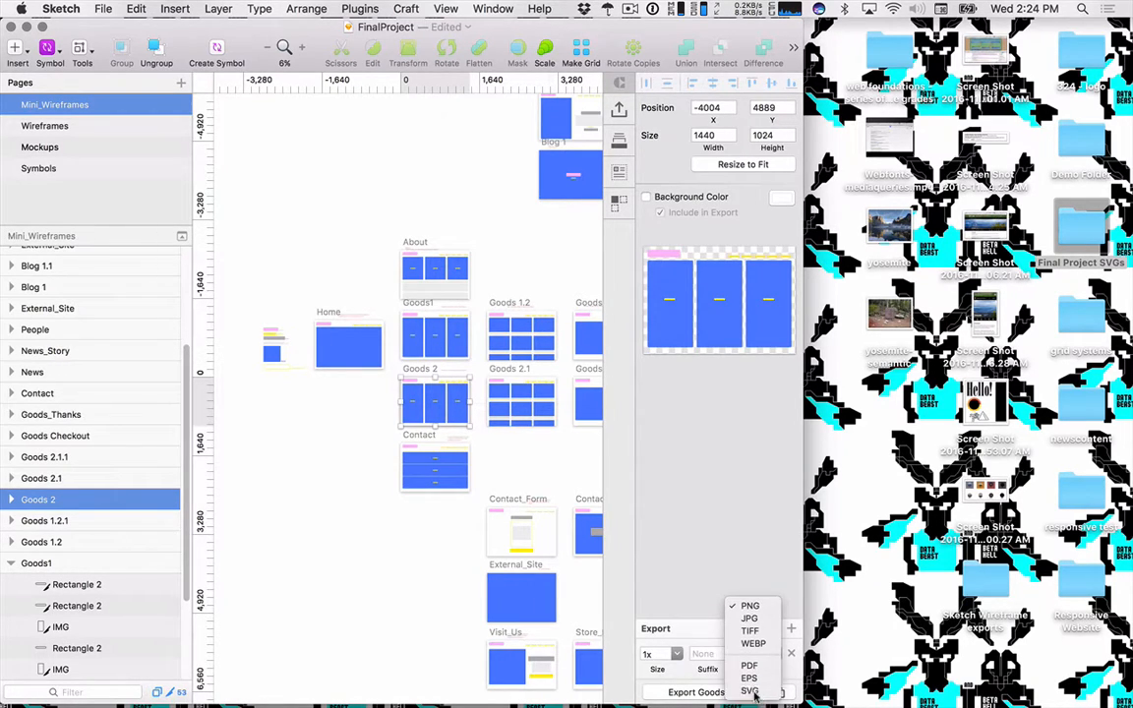
pyautogui.click(750, 691)
pyautogui.moveTo(699, 257); pyautogui.dragTo(1079, 220)
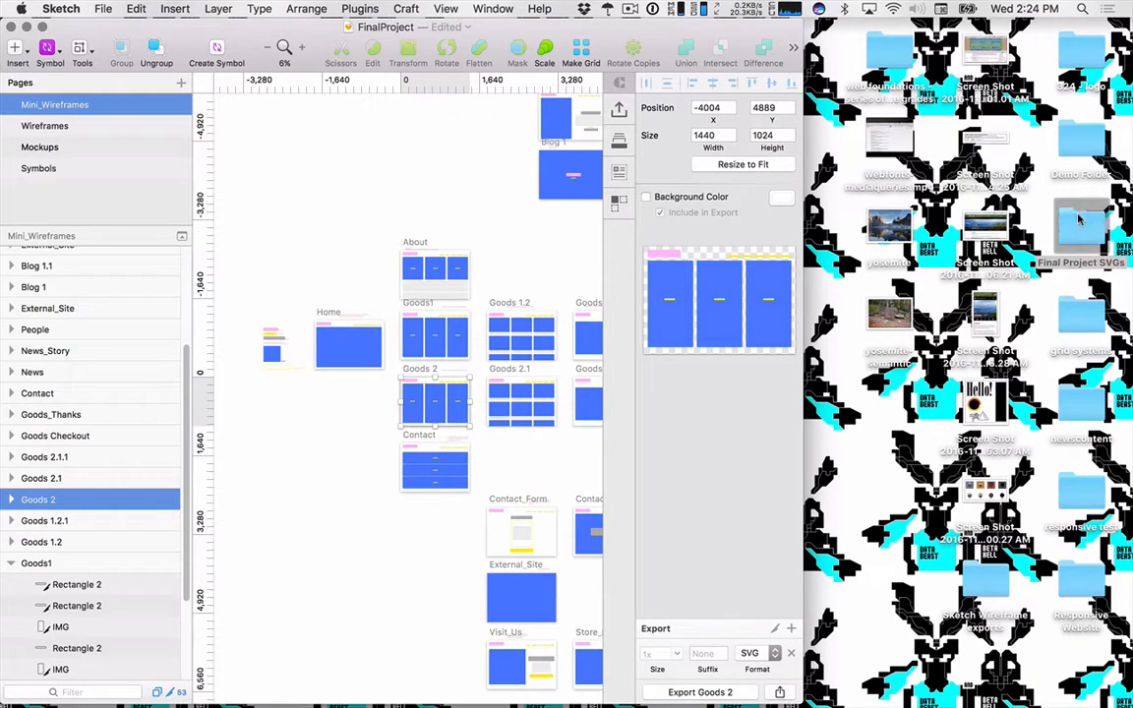
# Make the Goods 1.2 artboard exportable, set its format to SVG and save its export to the Final Project SVGs folder.
pyautogui.click(515, 328)
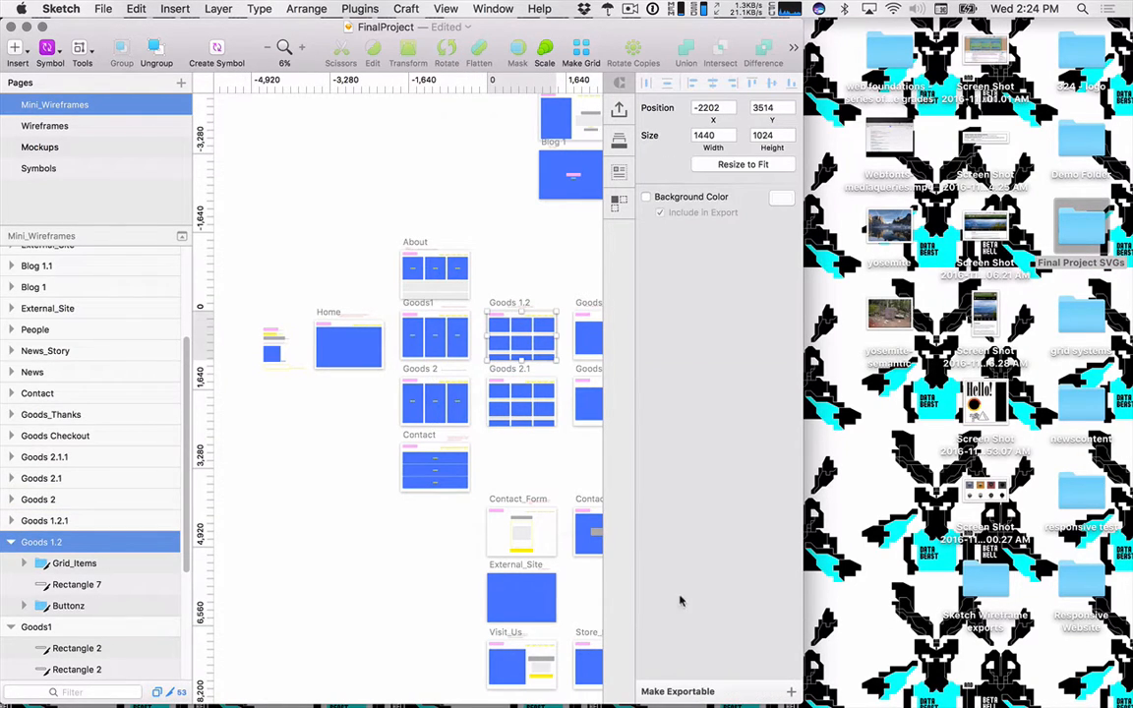
pyautogui.click(746, 692)
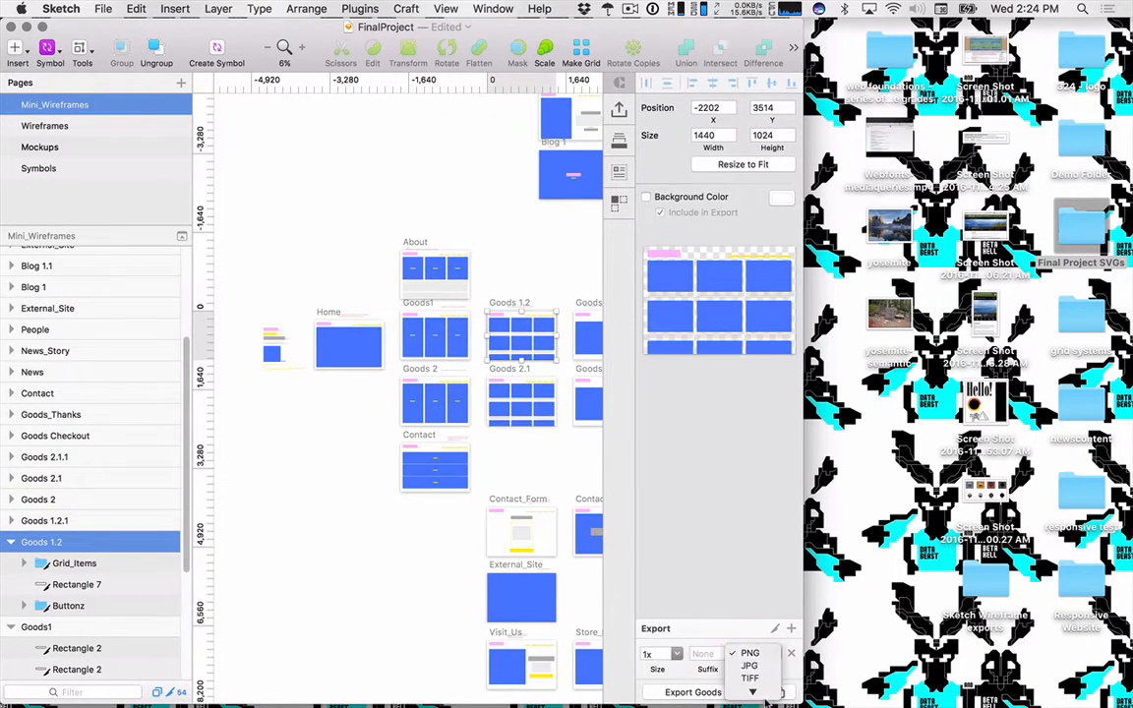
pyautogui.click(750, 654)
pyautogui.click(749, 691)
pyautogui.moveTo(709, 286); pyautogui.dragTo(1072, 231)
# Switch to Finder and move Home-2.svg from the Final Project SVGs folder to the Trash.
pyautogui.press('super+Tab')
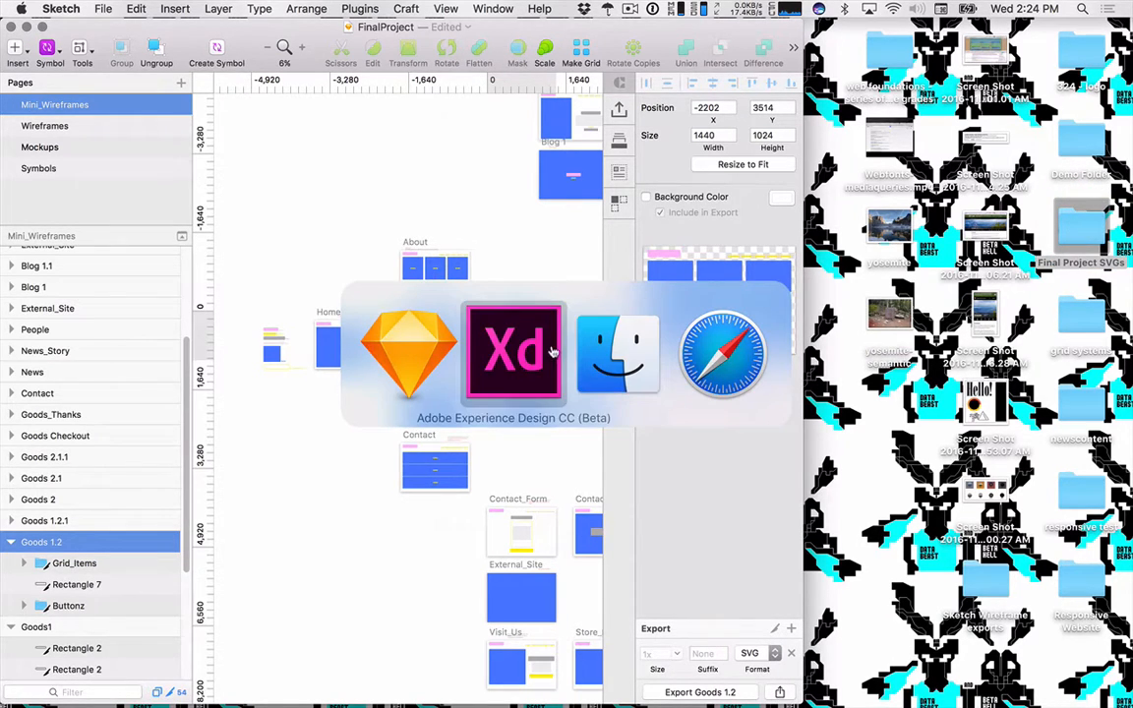
pyautogui.click(627, 358)
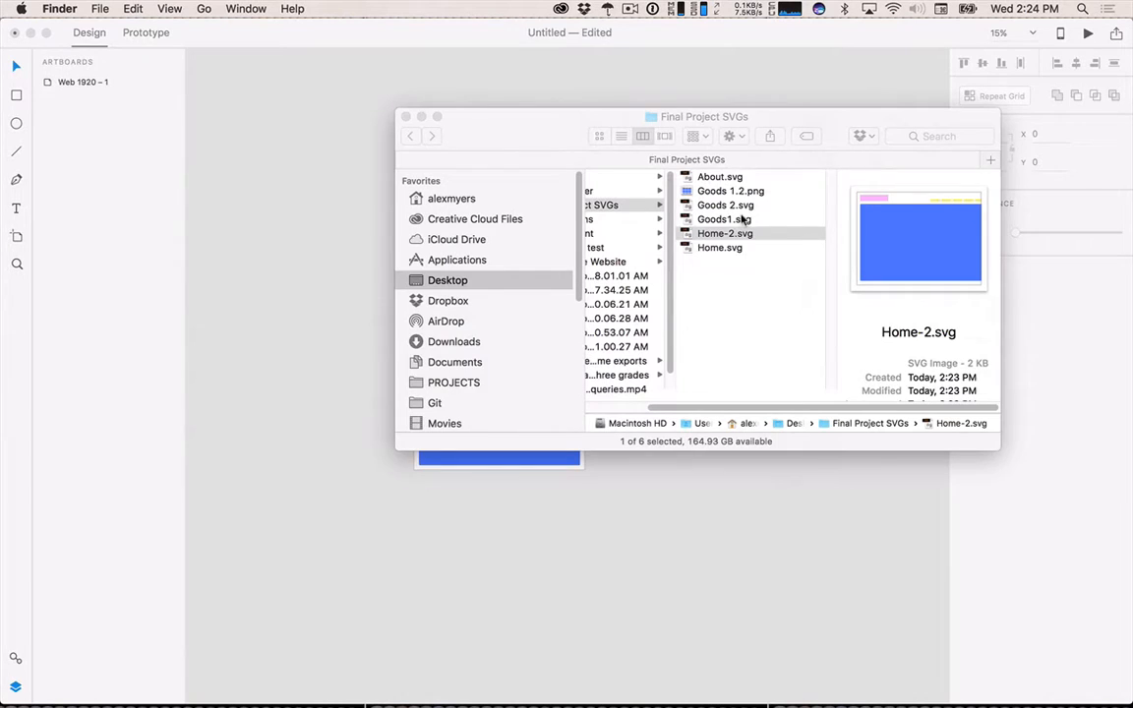
pyautogui.click(731, 191)
pyautogui.keyDown('shift'); pyautogui.click(731, 177); pyautogui.keyUp('shift')
pyautogui.click(732, 220)
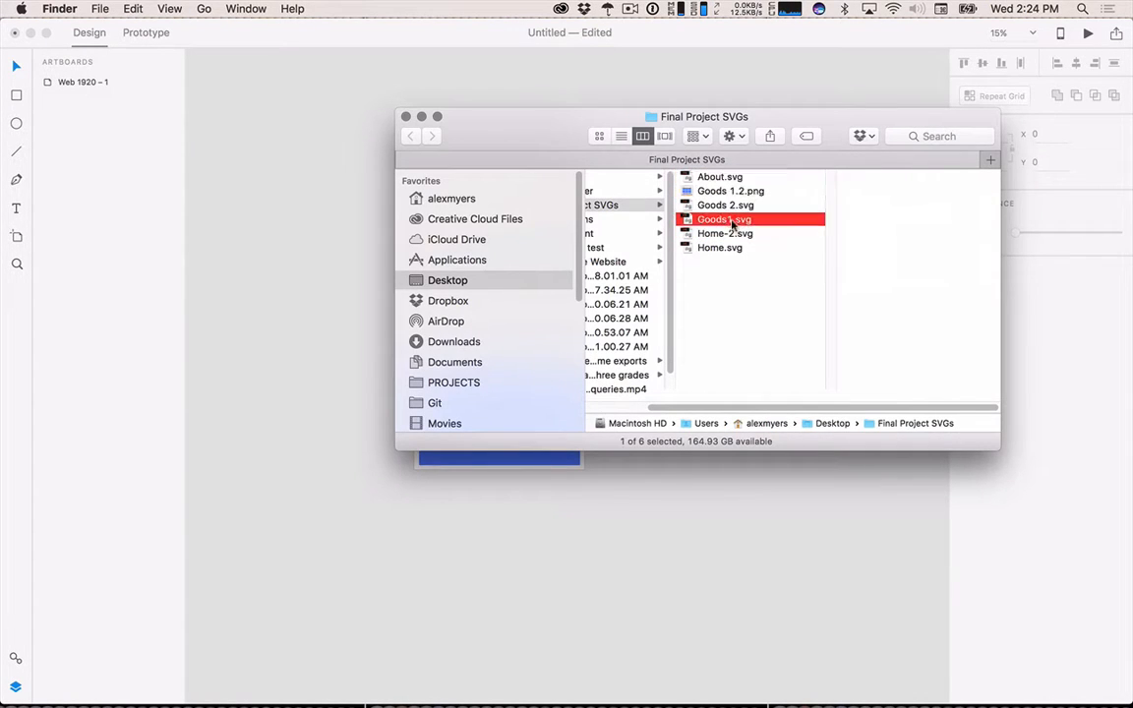
pyautogui.click(725, 234)
pyautogui.press('super+BackSpace')
# Import About.svg, Goods 1.2.png, Goods 2.svg and Goods1.svg together onto the empty Adobe XD canvas above the Web 1920 – 1 artboard.
pyautogui.click(731, 233)
pyautogui.click(731, 219)
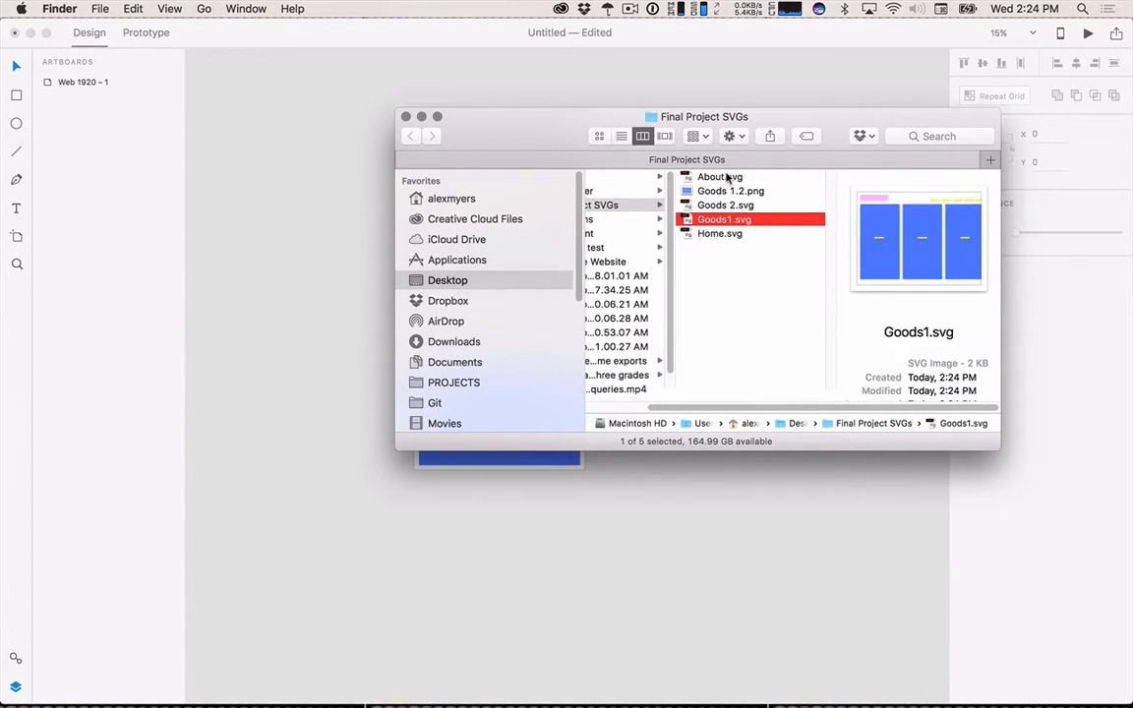
pyautogui.keyDown('shift'); pyautogui.click(728, 177); pyautogui.keyUp('shift')
pyautogui.moveTo(578, 121); pyautogui.dragTo(758, 174)
pyautogui.moveTo(884, 232); pyautogui.dragTo(344, 189)
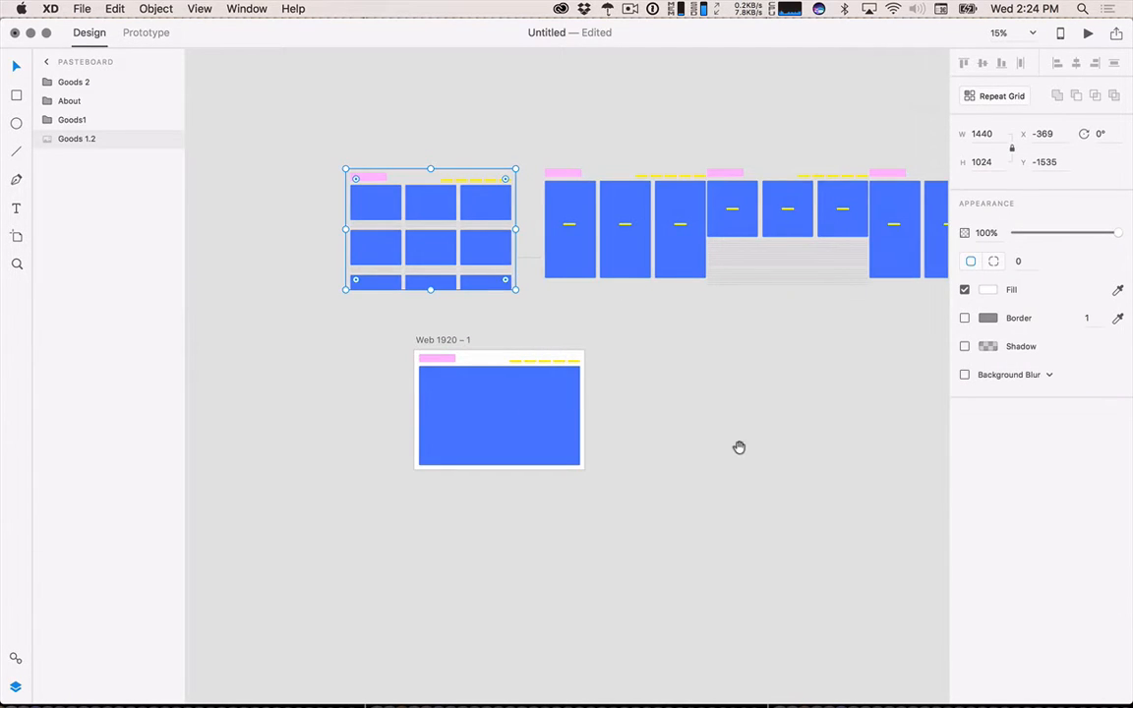
# Duplicate the Web 1920 – 1 artboard beside the original and delete the Home artwork from the copy.
pyautogui.moveTo(739, 447); pyautogui.dragTo(559, 468)
pyautogui.click(304, 359)
pyautogui.moveTo(305, 359); pyautogui.dragTo(506, 357)
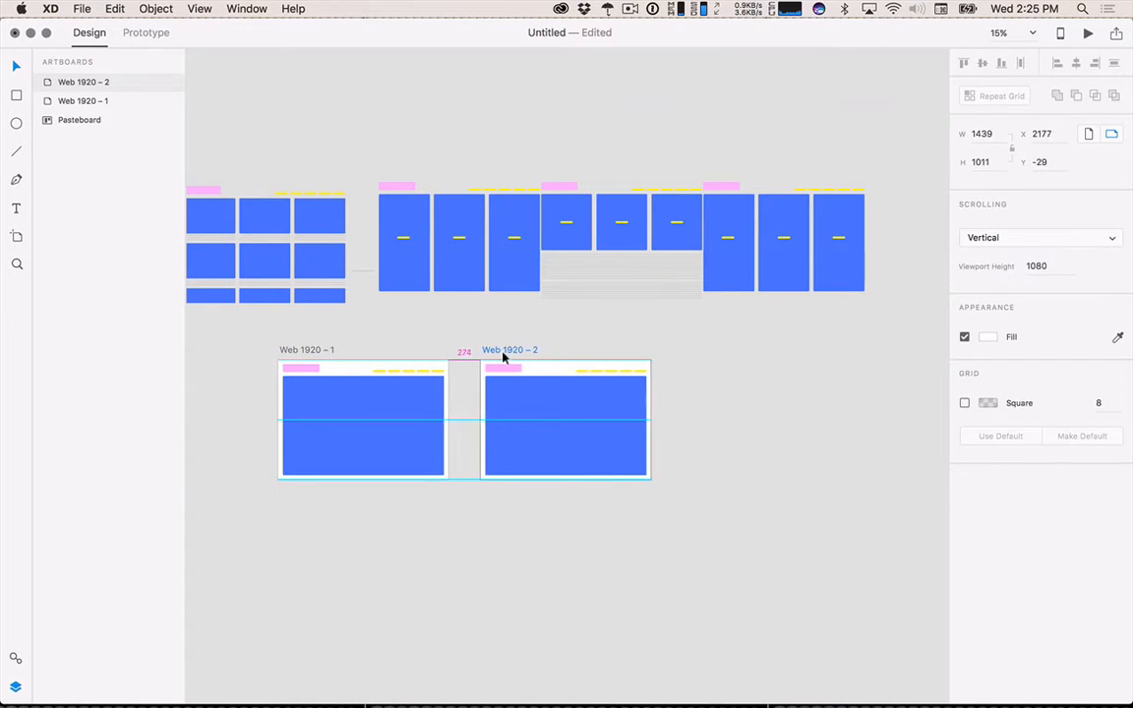
pyautogui.click(81, 102)
pyautogui.click(518, 403)
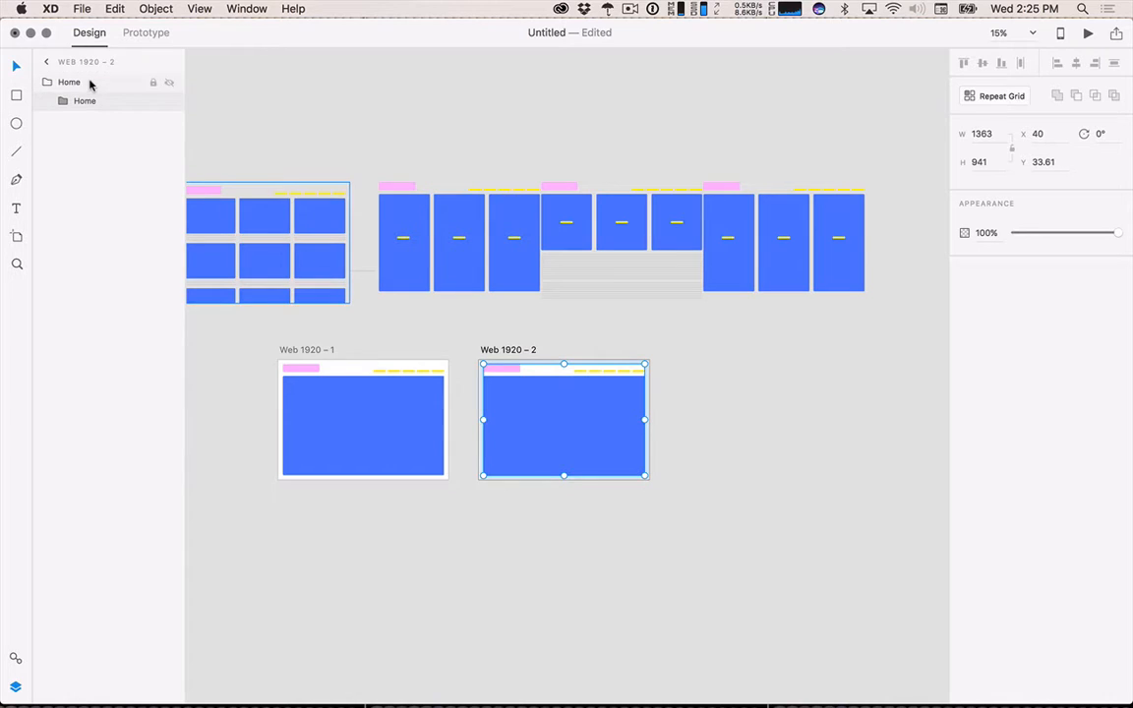
pyautogui.press('Delete')
# Try the Goods 1.2 PNG image on the Web 1920 – 2 artboard and remove it from the document.
pyautogui.moveTo(209, 157); pyautogui.dragTo(300, 313)
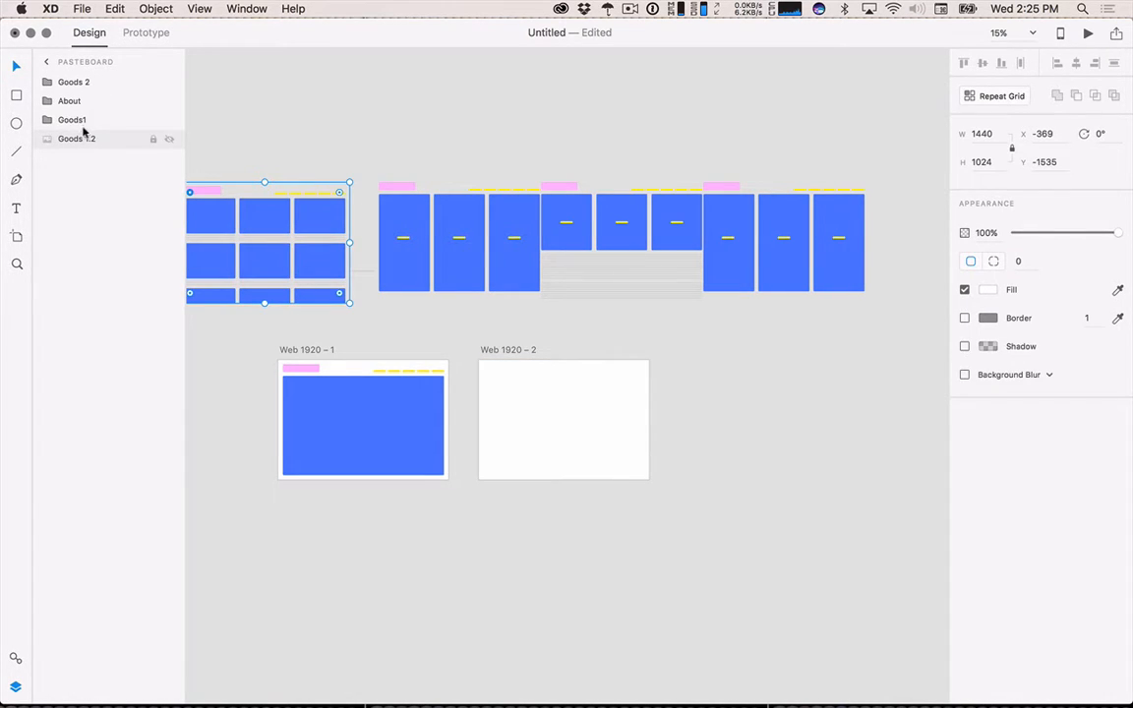
pyautogui.click(321, 134)
pyautogui.hscroll(-5, 390, 137)
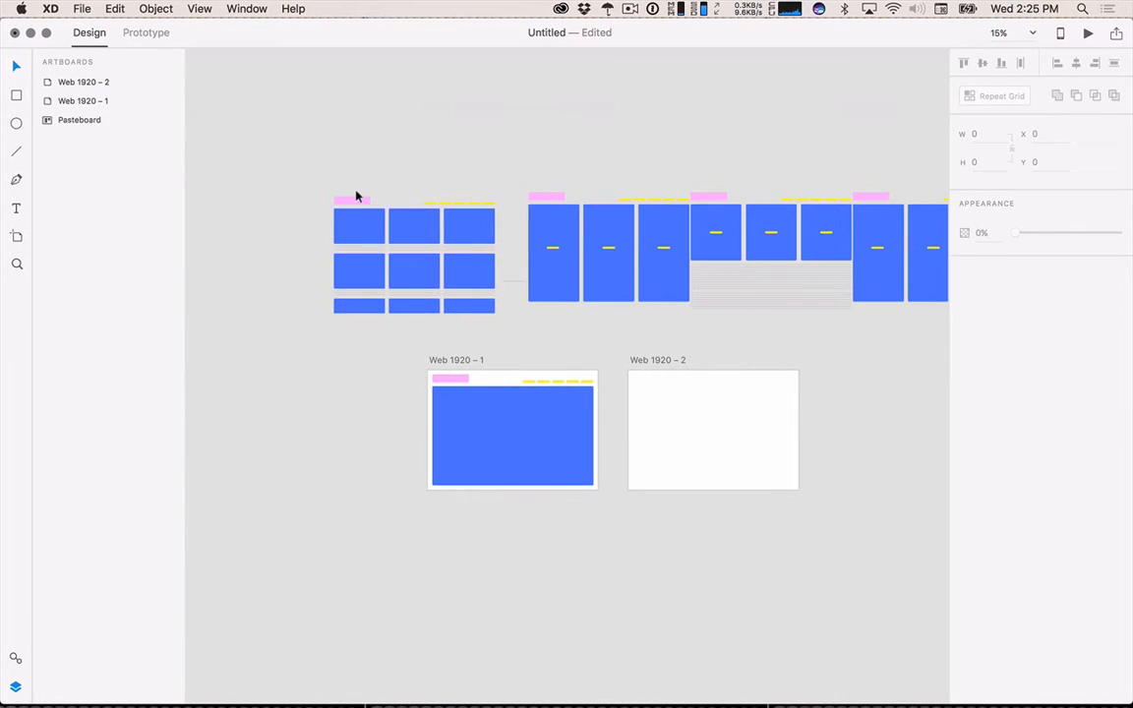
pyautogui.click(356, 201)
pyautogui.moveTo(356, 201); pyautogui.dragTo(655, 373)
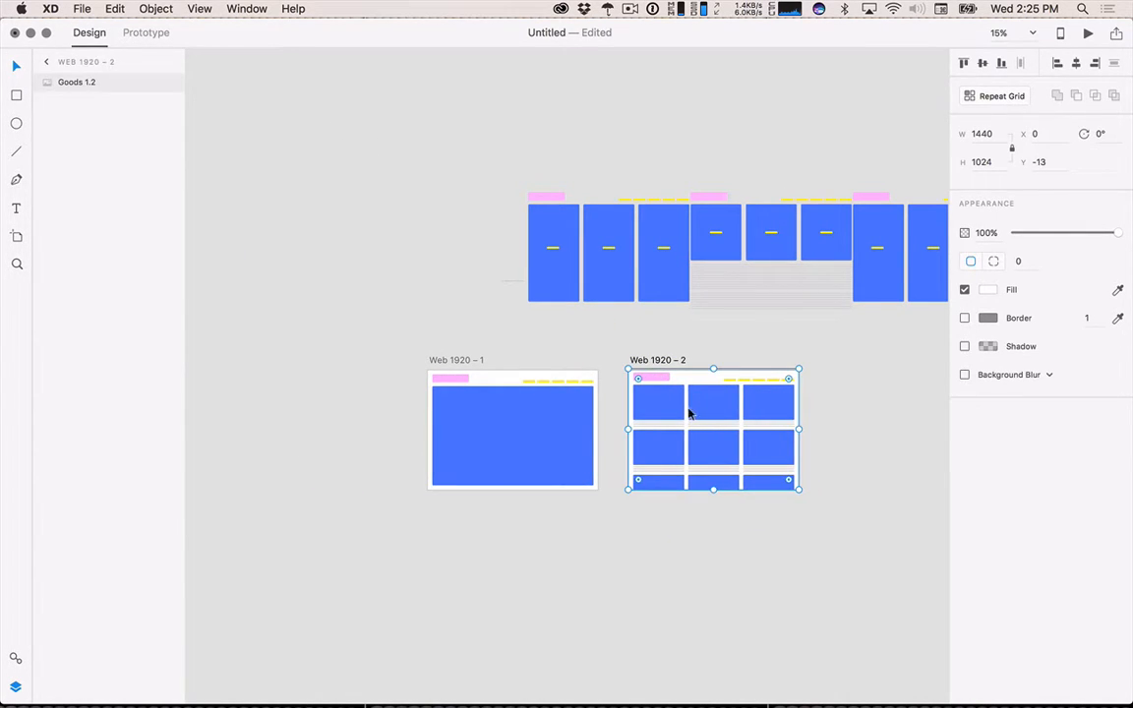
pyautogui.press('super+x')
# Switch to Sketch and export the Goods 1.2 artboard again as SVG into the Final Project SVGs folder.
pyautogui.press('super+Tab')
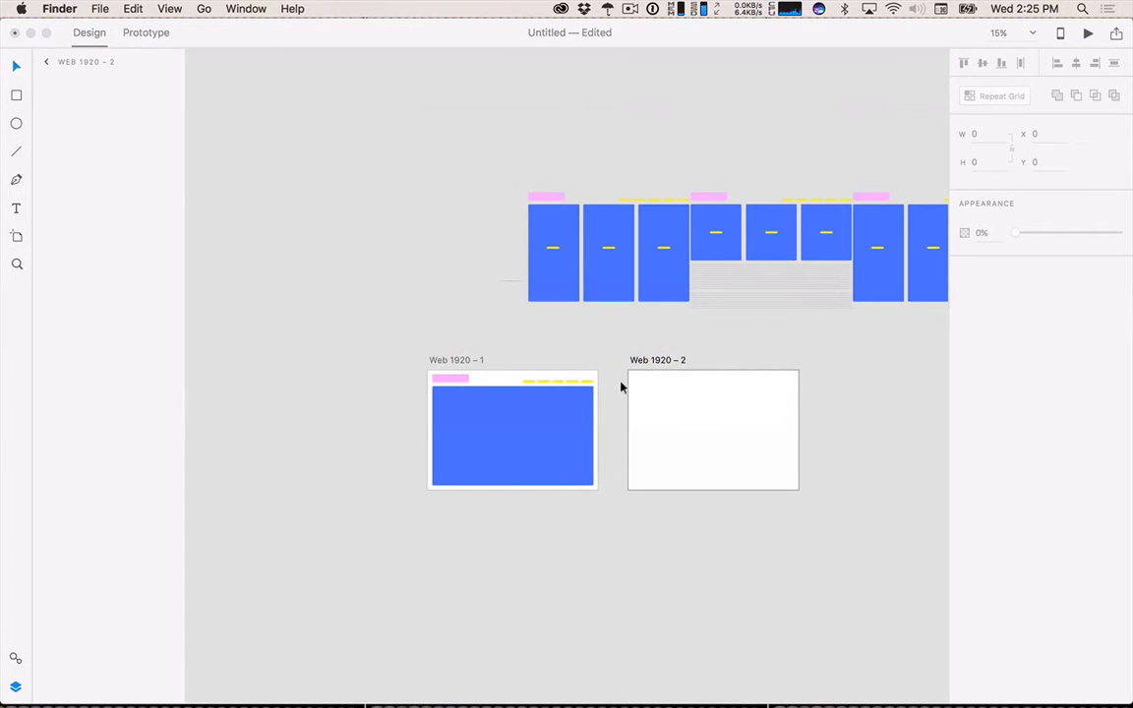
pyautogui.press('super+Tab')
pyautogui.click(632, 354)
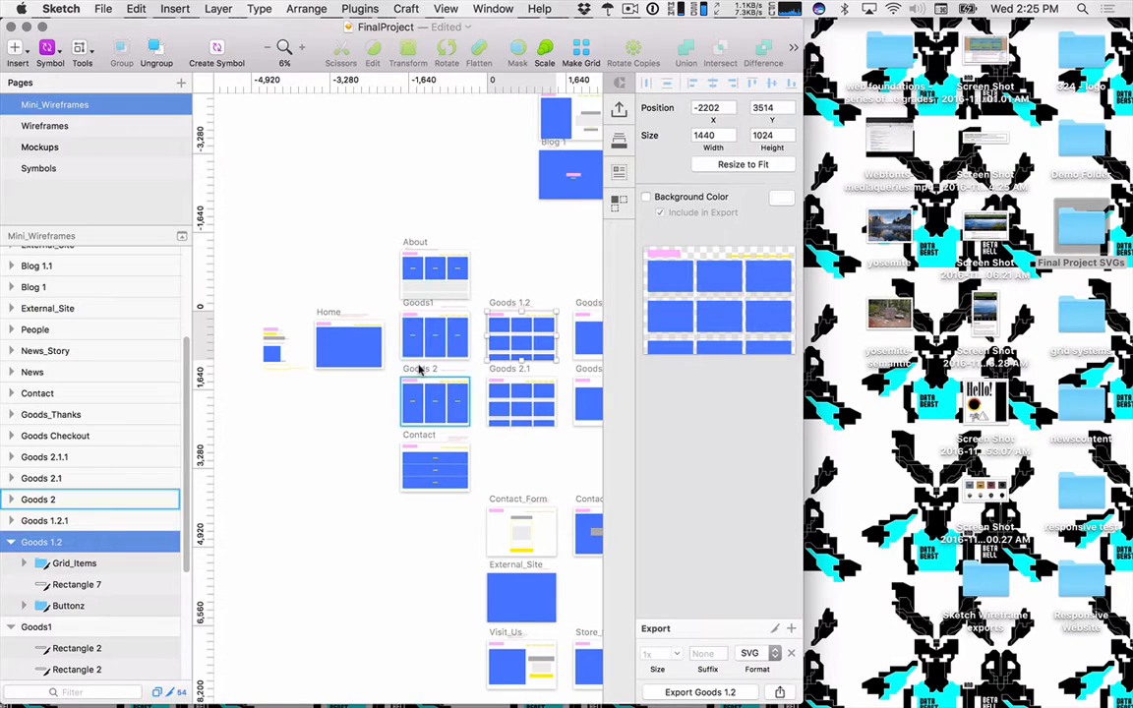
pyautogui.click(754, 654)
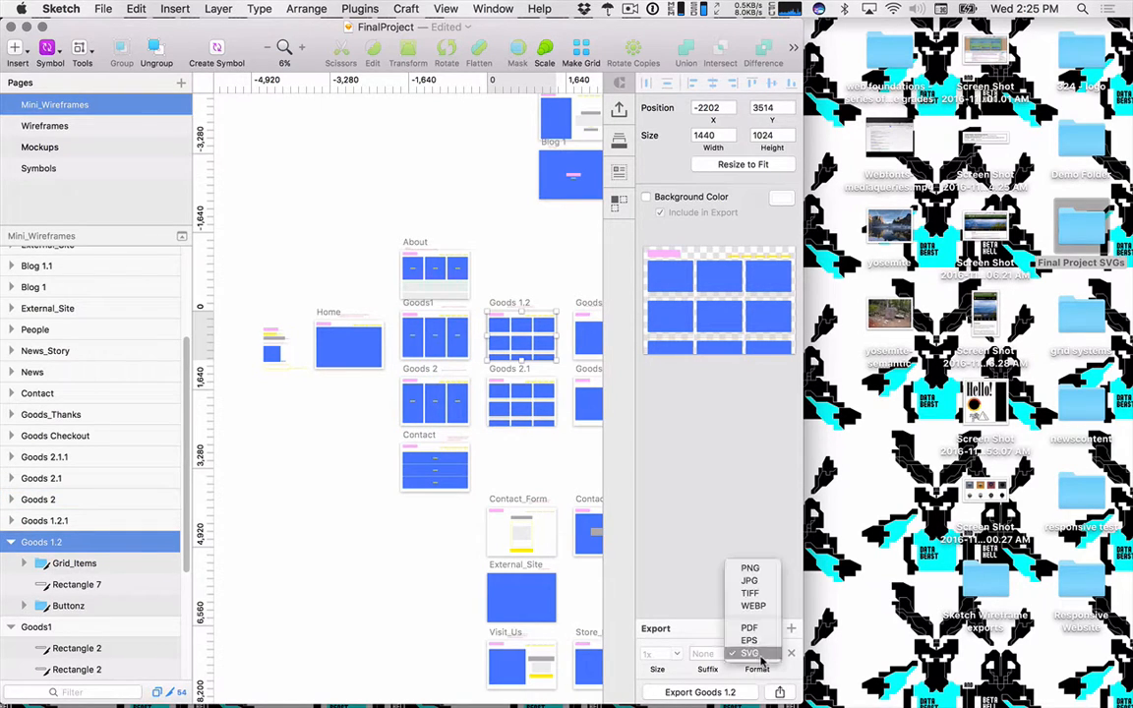
pyautogui.click(753, 654)
pyautogui.moveTo(708, 295); pyautogui.dragTo(1085, 236)
pyautogui.press('super+Tab')
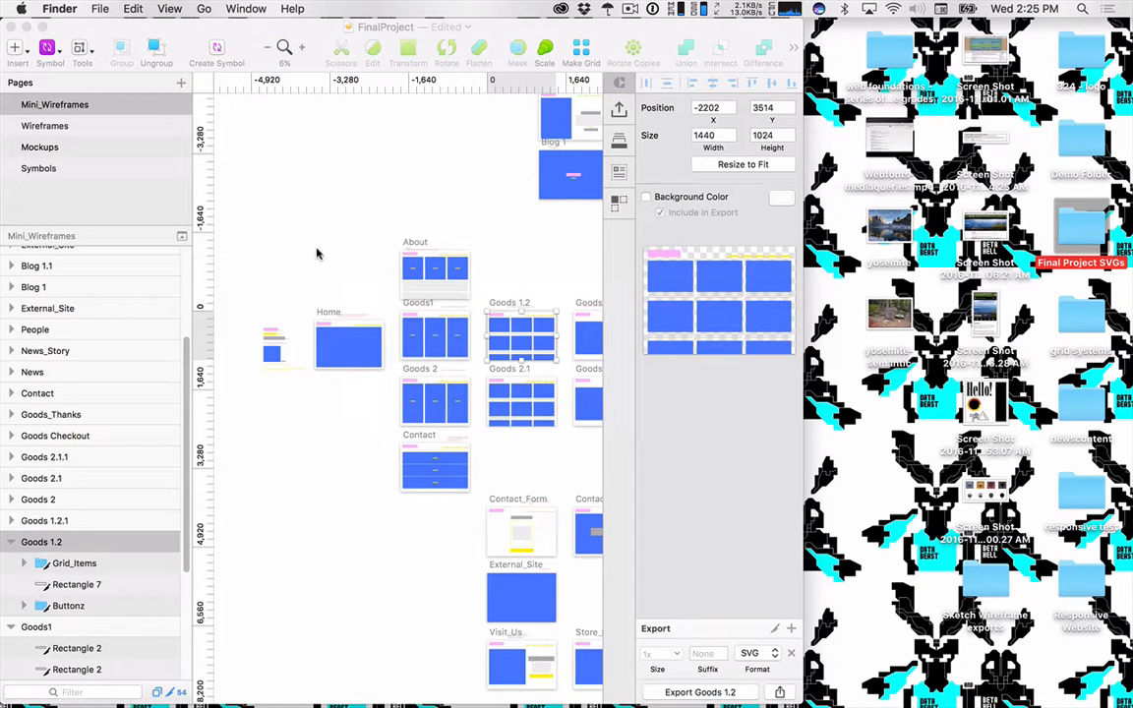
pyautogui.press('super+Tab')
pyautogui.press('super+Tab')
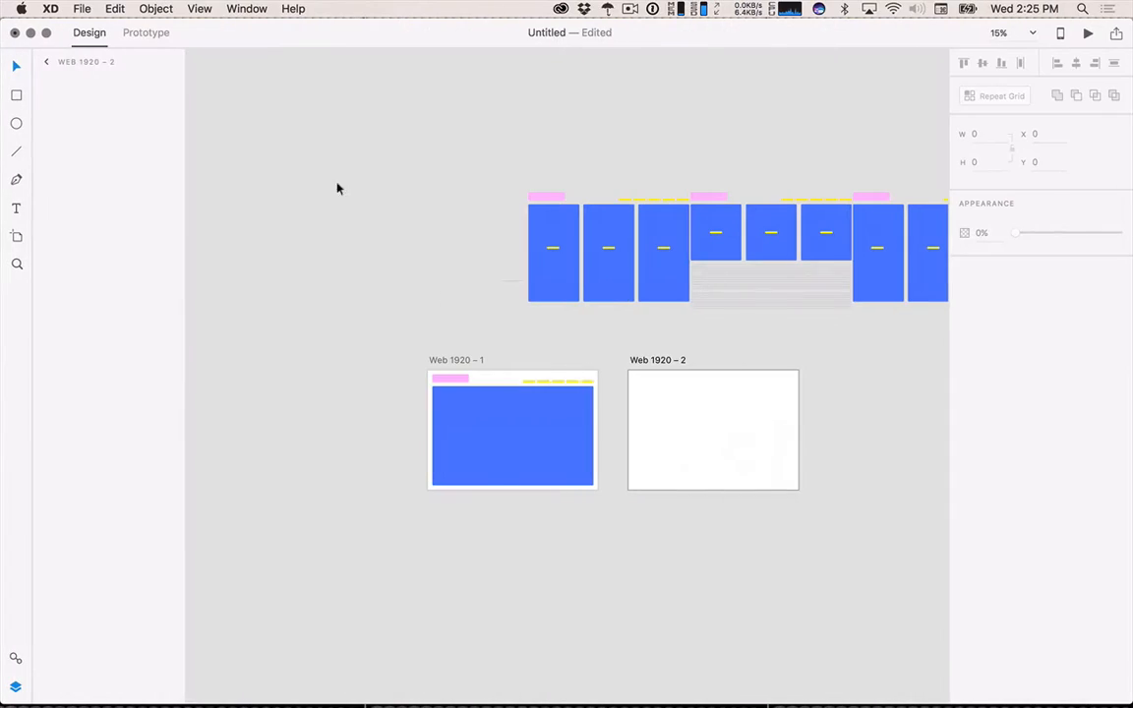
pyautogui.press('super+Tab')
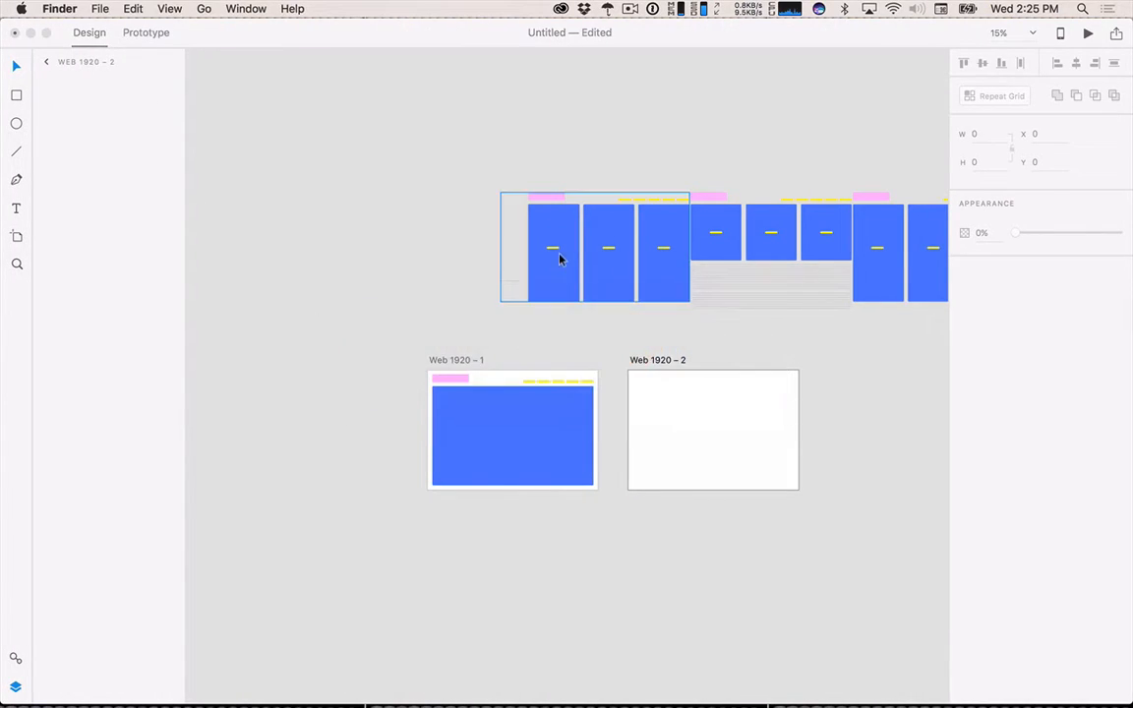
pyautogui.press('super+Tab')
pyautogui.press('super+Tab')
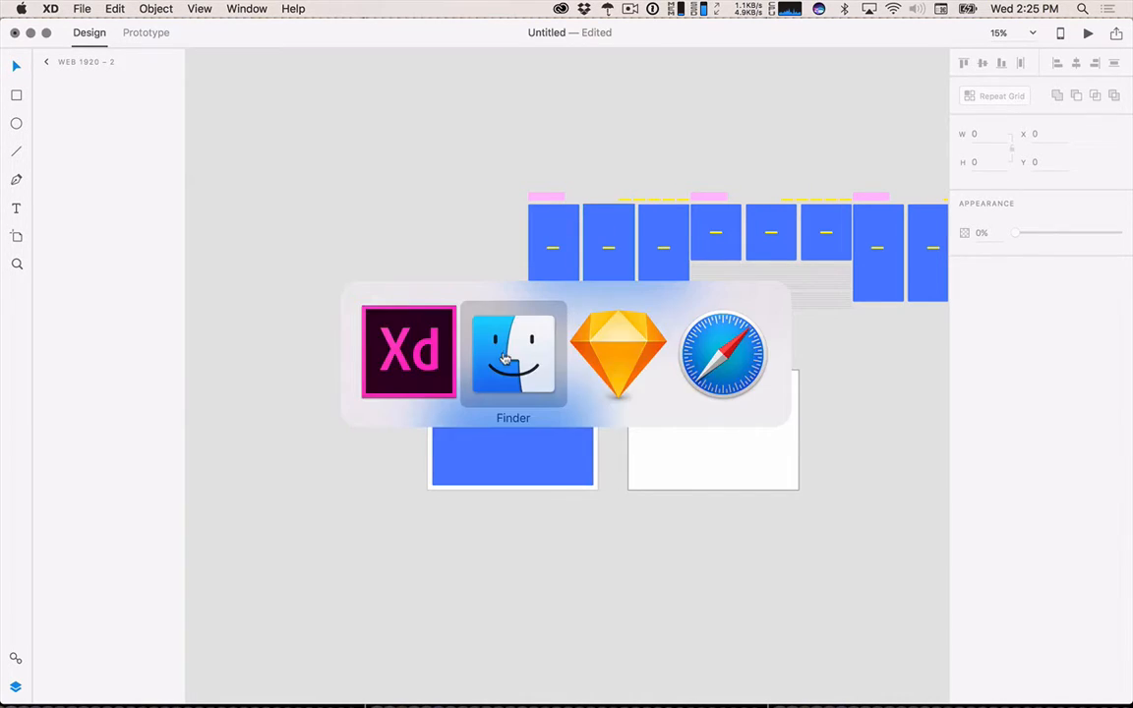
pyautogui.hotkey('ctrl', 'Left')
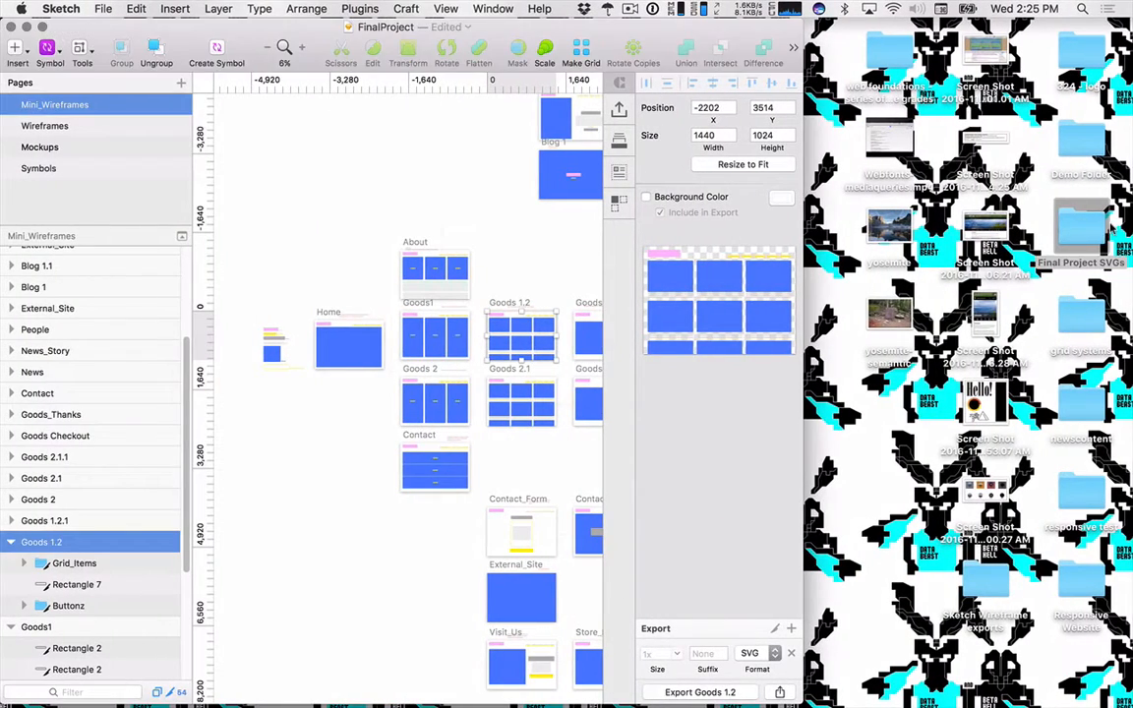
# Open the Final Project SVGs folder in Finder, preview the Goods 1.2 files and move Goods 1.2.png to the Trash.
pyautogui.click(1092, 227)
pyautogui.doubleClick(1092, 227)
pyautogui.click(924, 243)
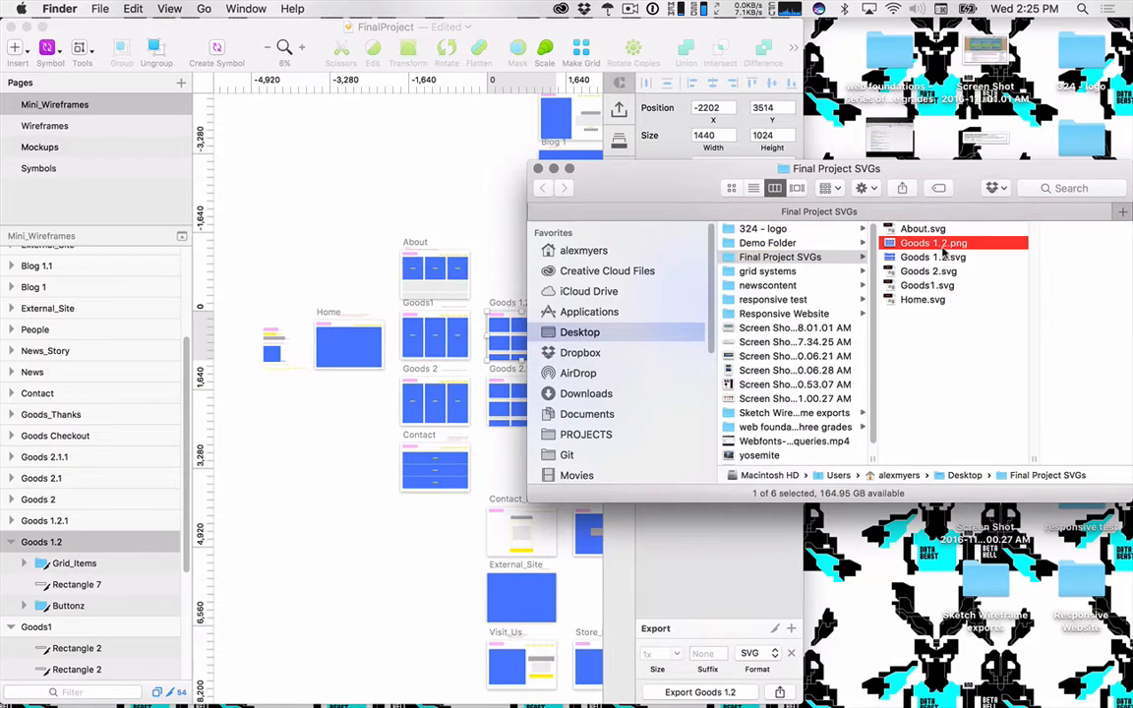
pyautogui.press('space')
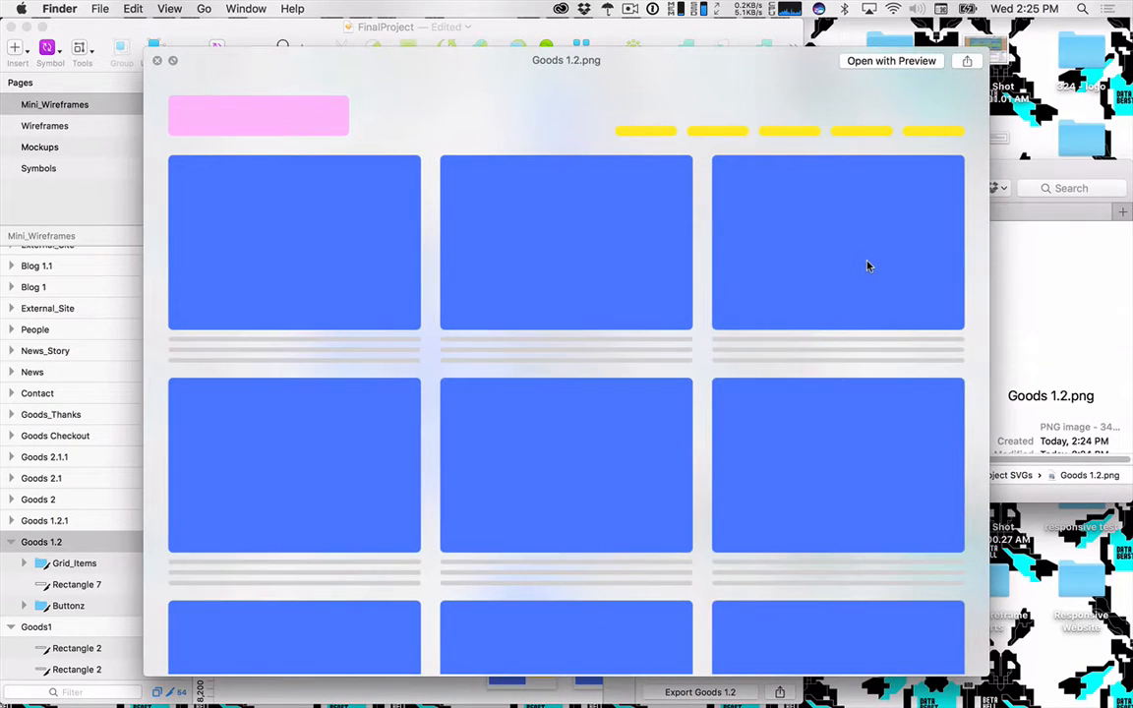
pyautogui.press('Down')
pyautogui.press('space')
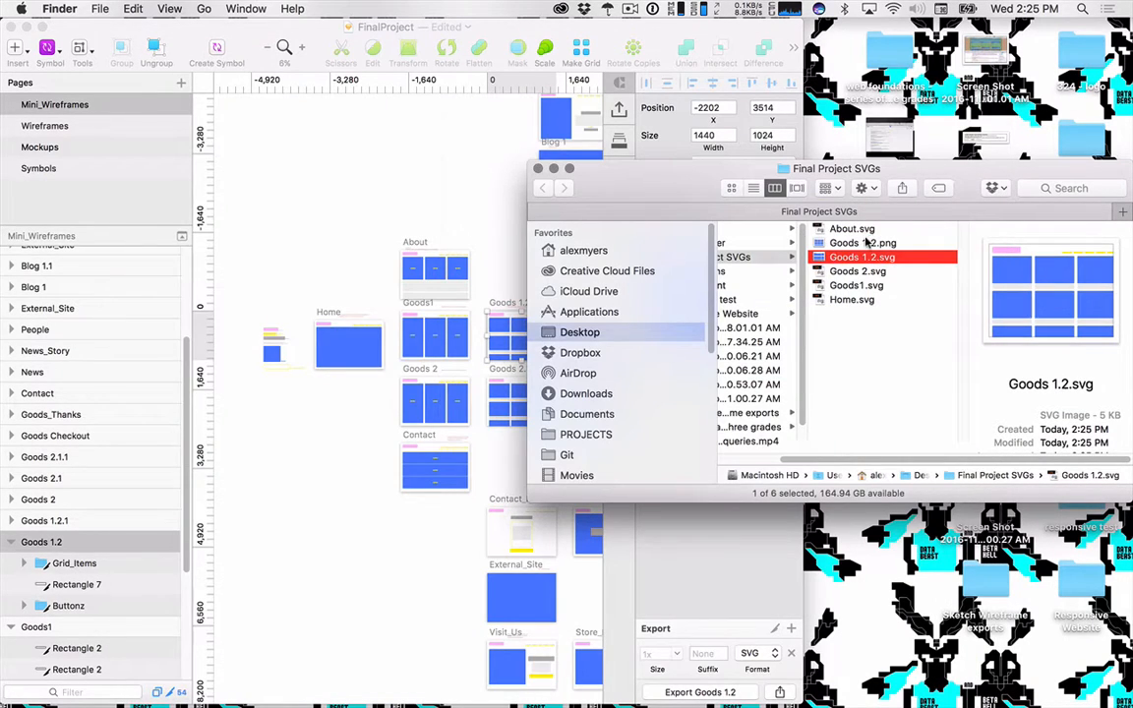
pyautogui.click(856, 241)
pyautogui.press('super+BackSpace')
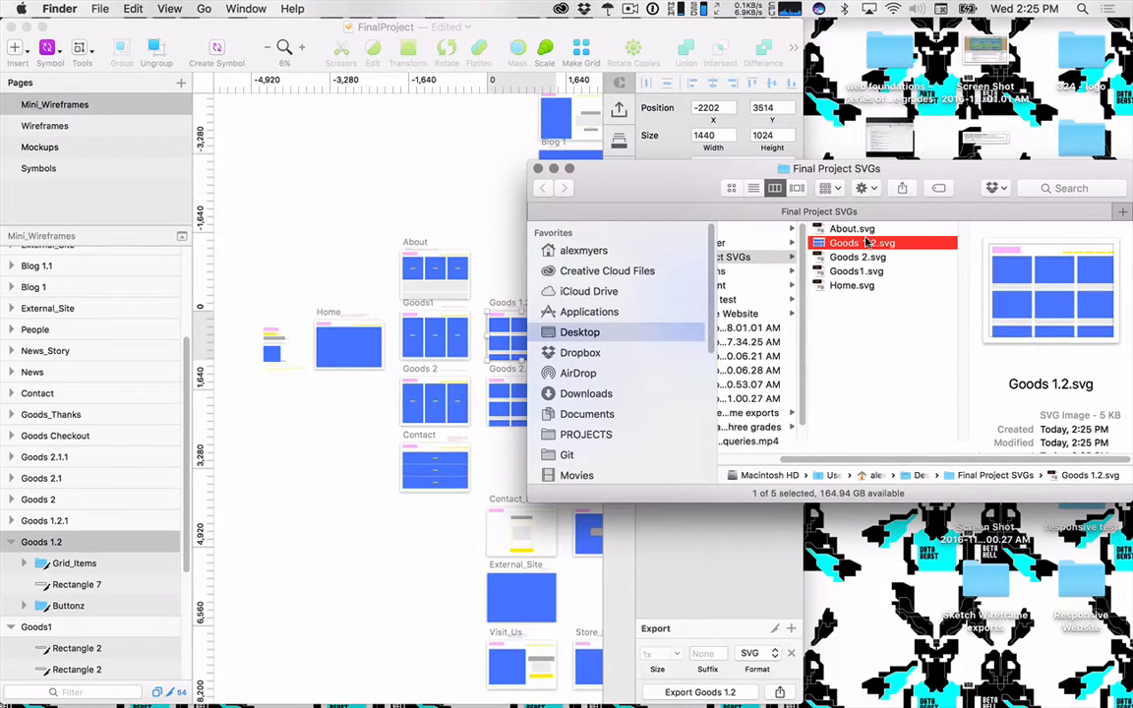
# Bring the Finder window to the Adobe XD desktop, import Goods 1.2.svg and position it on the Web 1920 – 2 artboard.
pyautogui.press('super+Tab')
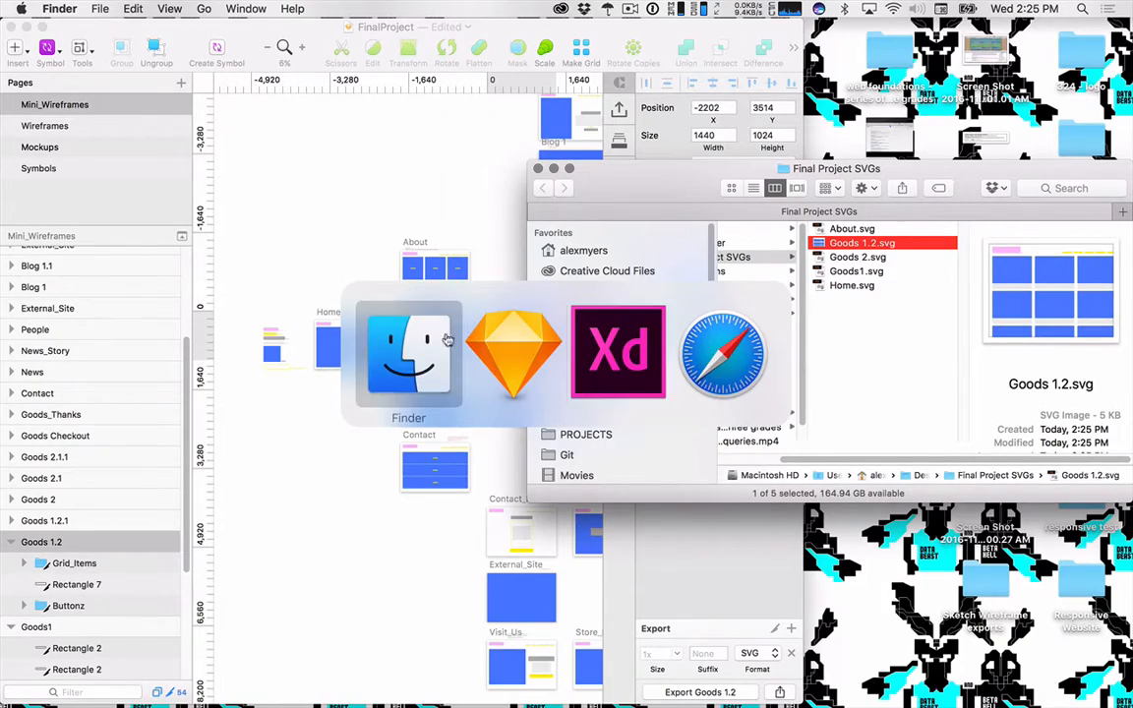
pyautogui.hotkey('ctrl', 'Up')
pyautogui.moveTo(898, 273); pyautogui.dragTo(342, 66)
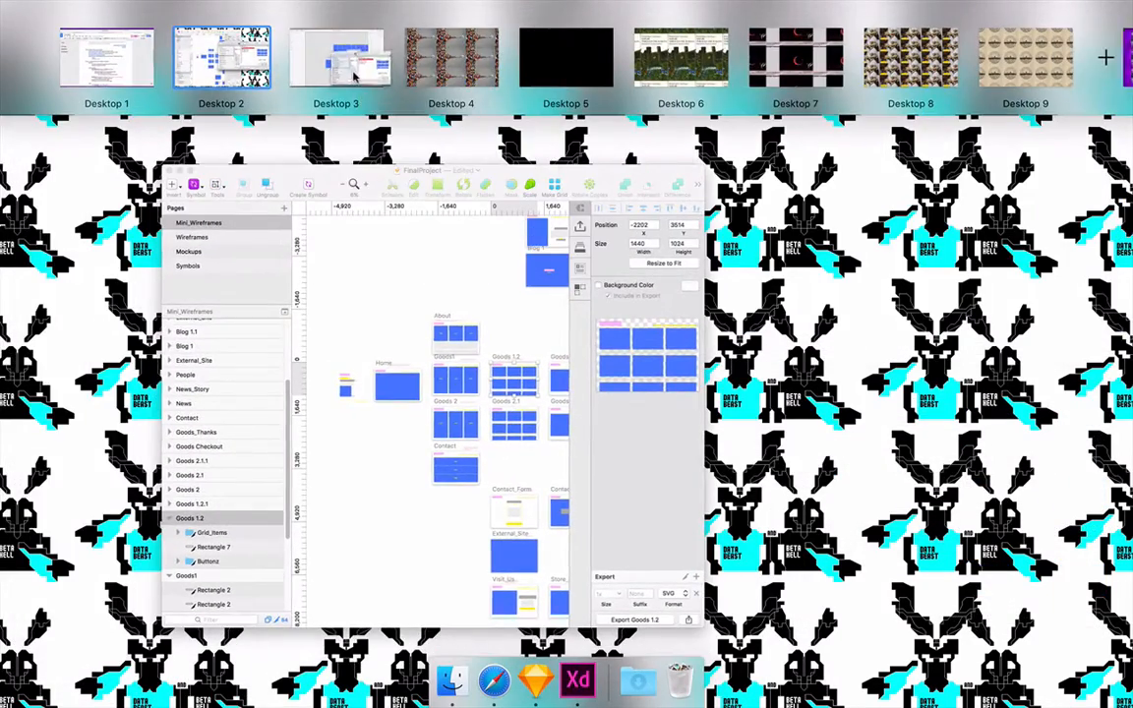
pyautogui.click(343, 61)
pyautogui.moveTo(795, 239); pyautogui.dragTo(420, 197)
pyautogui.moveTo(491, 227); pyautogui.dragTo(706, 430)
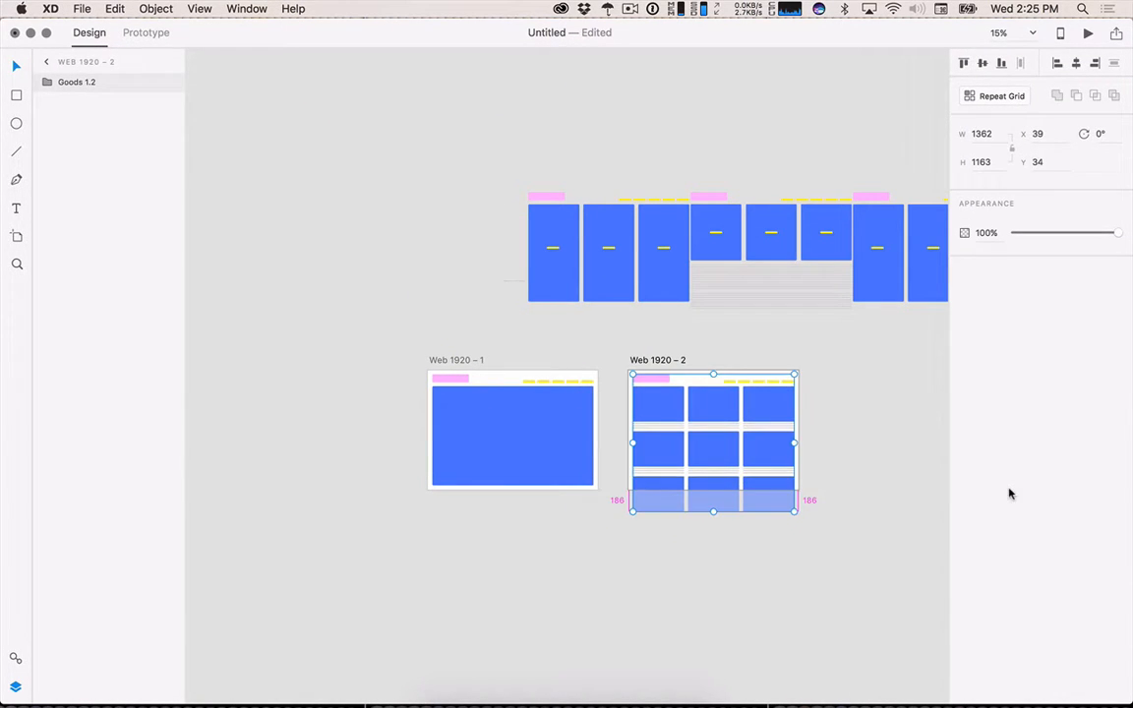
# Extend the Web 1920 – 2 artboard downward to a height of about 1247 to fit the Goods 1.2 artwork.
pyautogui.click(654, 364)
pyautogui.moveTo(714, 512)
pyautogui.mouseDown()
pyautogui.moveTo(713, 523)
pyautogui.moveTo(711, 496)
pyautogui.moveTo(713, 517)
pyautogui.mouseUp()
pyautogui.click(736, 543)
pyautogui.moveTo(804, 346); pyautogui.dragTo(591, 327)
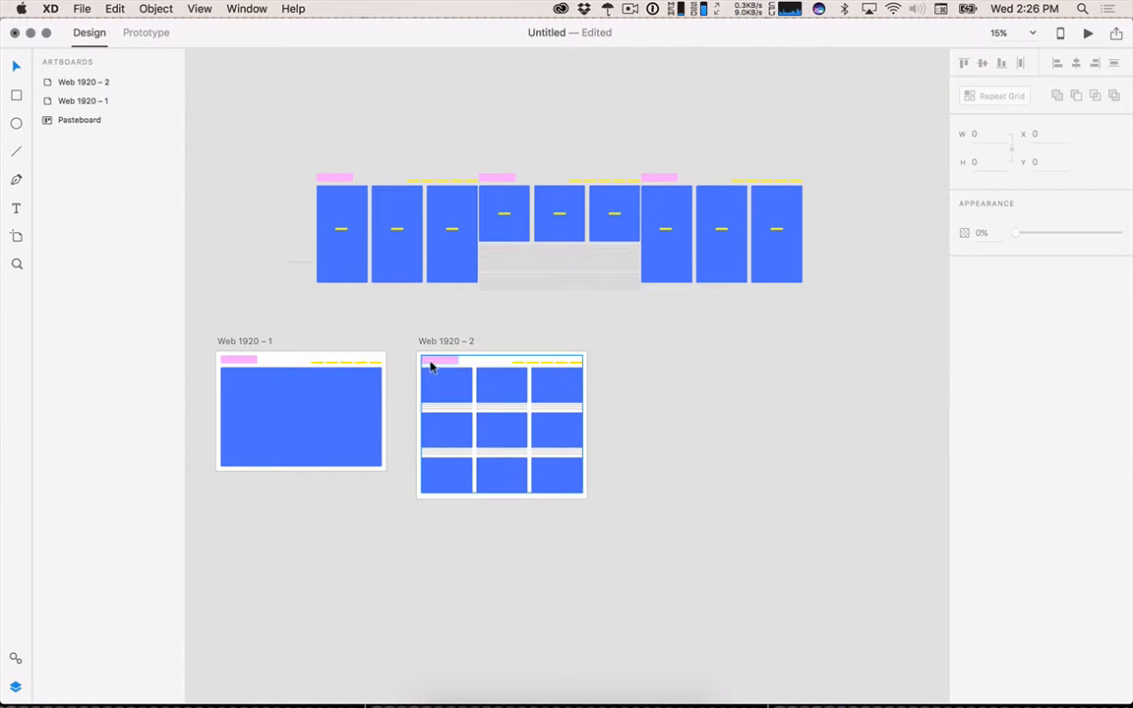
# Duplicate the Web 1920 – 2 artboard beside the original and delete the Goods 1.2 artwork from the copy.
pyautogui.moveTo(443, 340); pyautogui.dragTo(634, 340)
pyautogui.click(647, 387)
pyautogui.press('BackSpace')
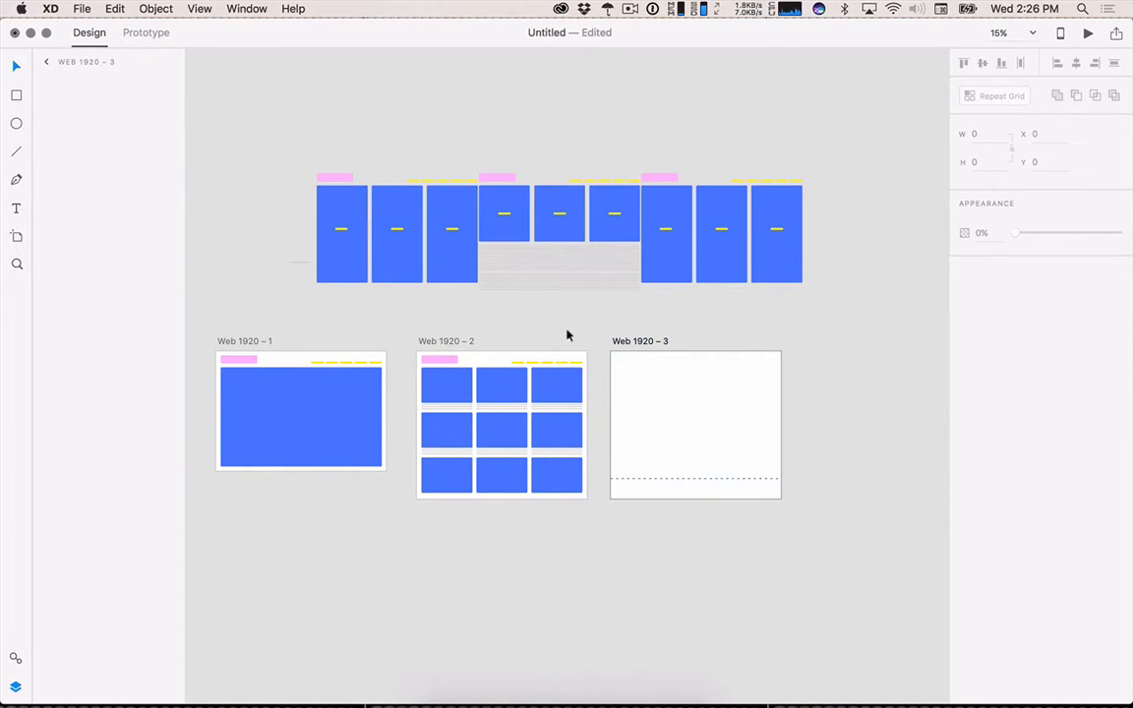
# Move the Goods1 artwork onto the Web 1920 – 3 artboard, shift Web 1920 – 2 slightly away, and shorten Web 1920 – 3 to about 1055 high.
pyautogui.moveTo(391, 251); pyautogui.dragTo(679, 421)
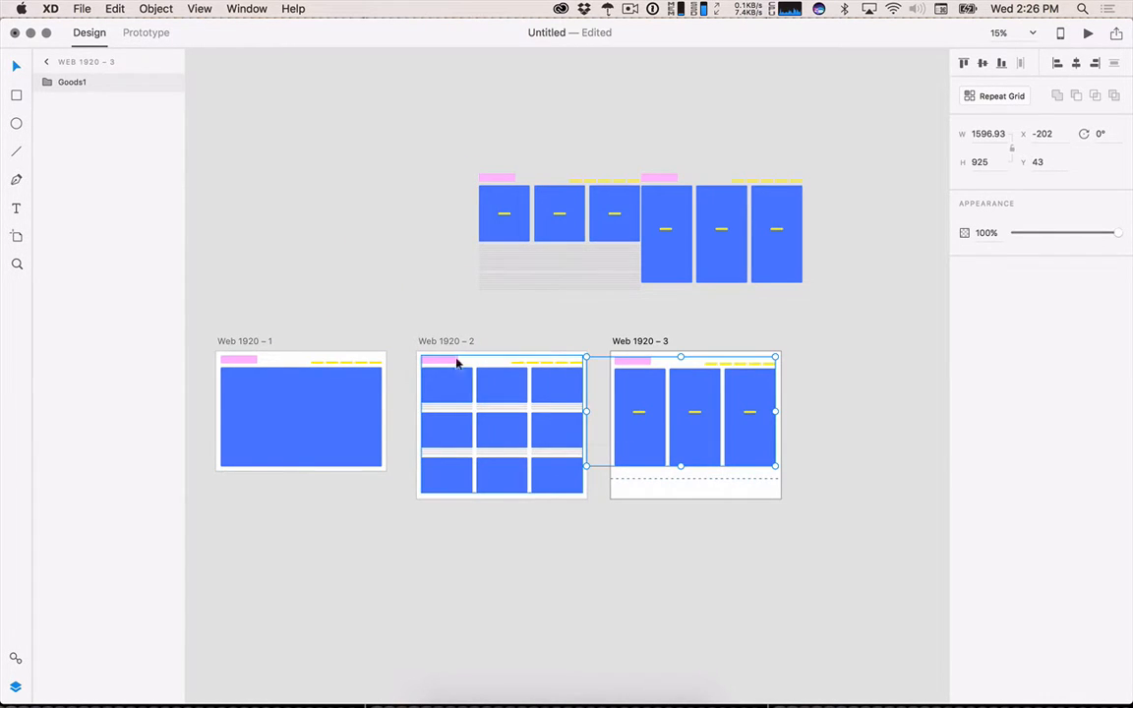
pyautogui.moveTo(455, 344); pyautogui.dragTo(447, 344)
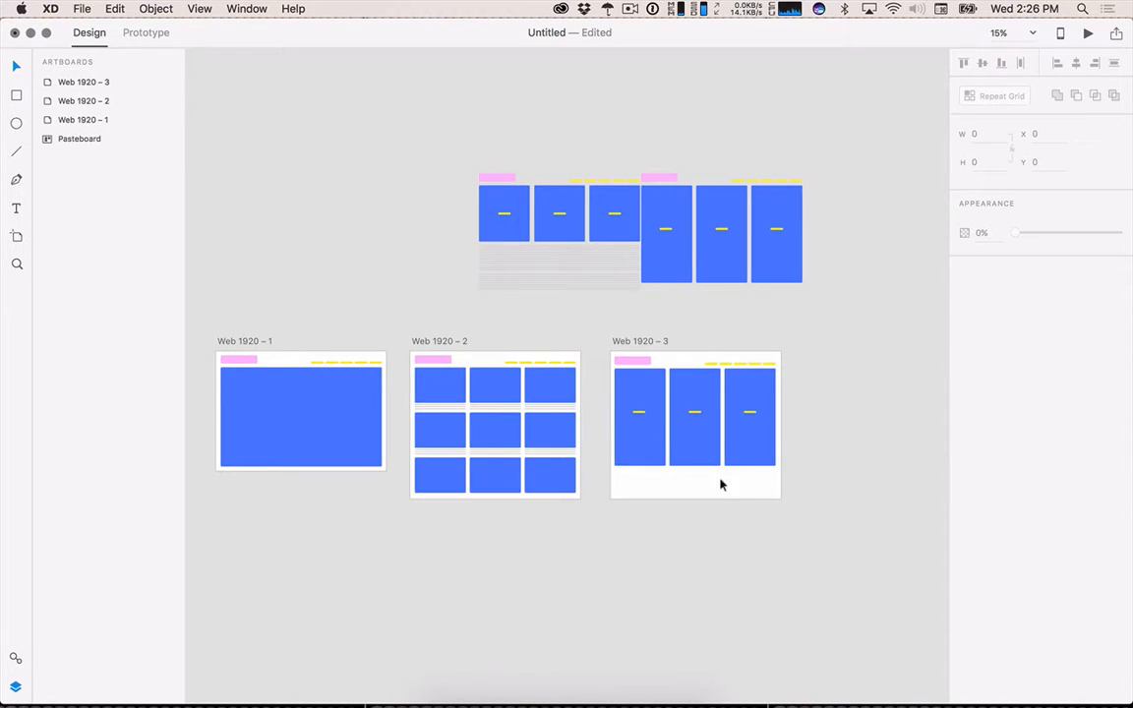
pyautogui.click(655, 340)
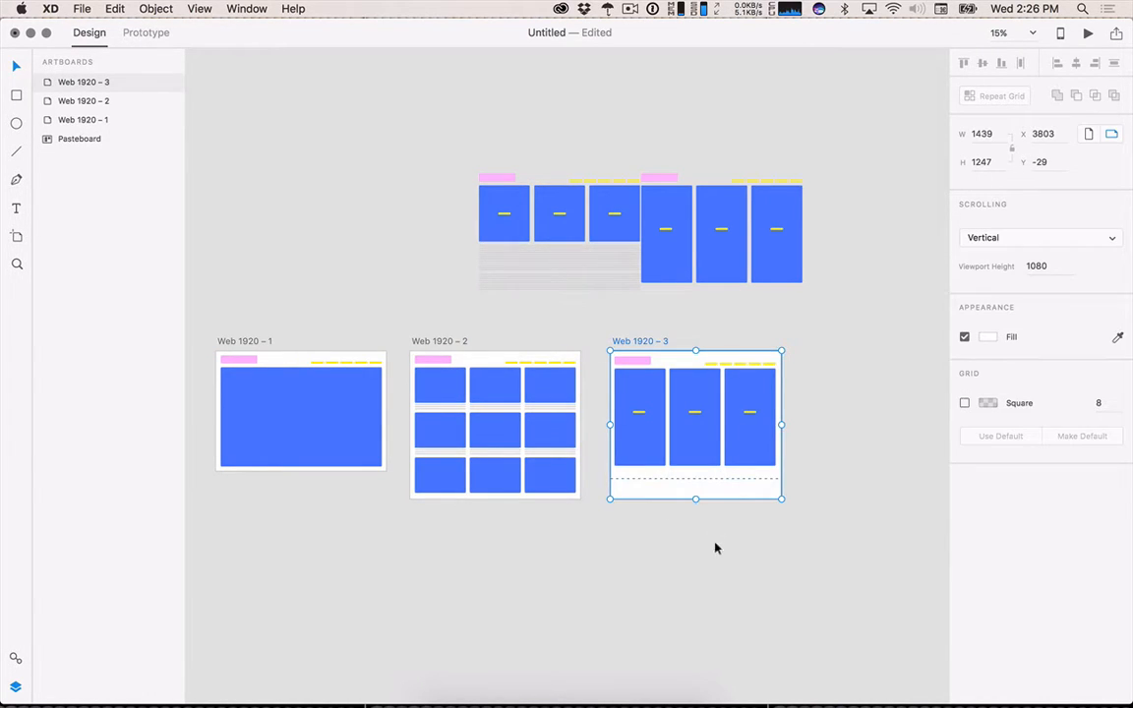
pyautogui.moveTo(694, 498); pyautogui.dragTo(695, 476)
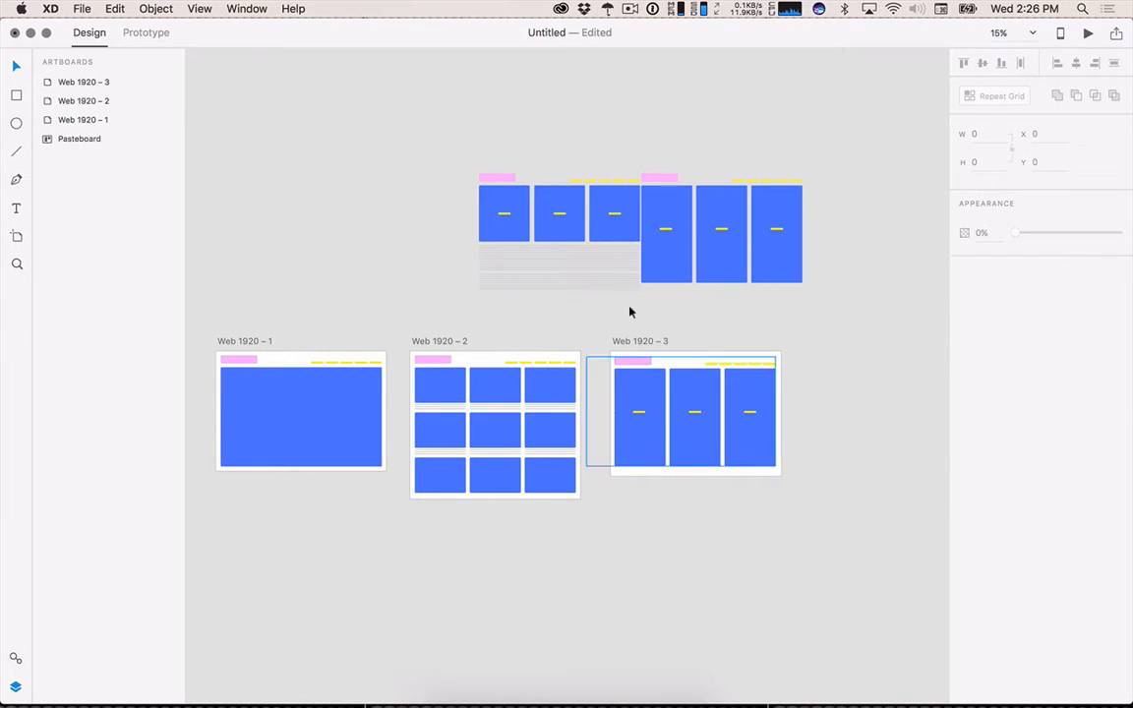
# Duplicate the Web 1920 – 3 artboard beside the original and delete the Goods1 artwork from the copy.
pyautogui.moveTo(645, 342); pyautogui.dragTo(838, 350)
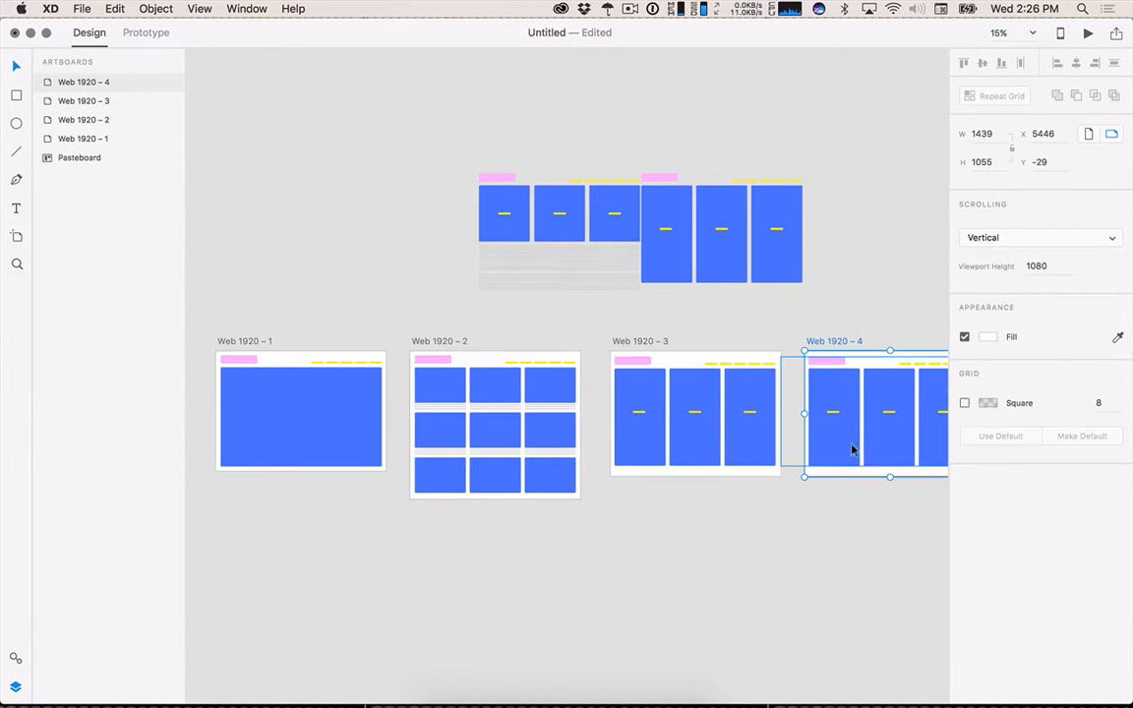
pyautogui.hscroll(5, 675, 559)
pyautogui.click(697, 465)
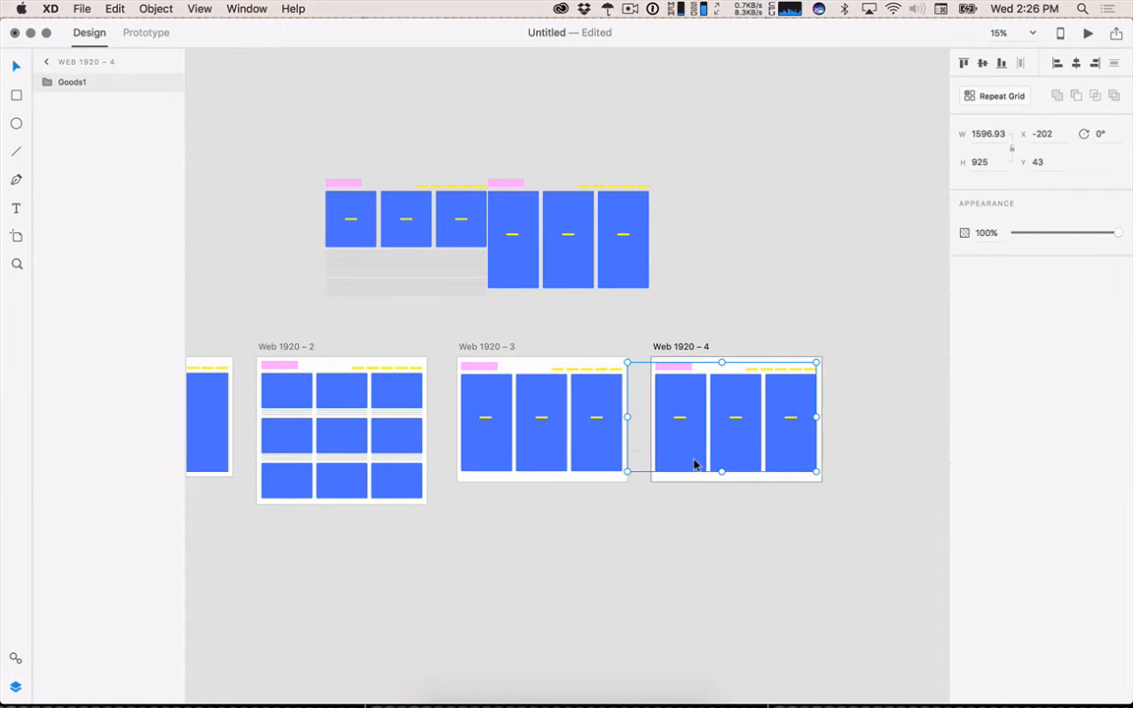
pyautogui.press('Delete')
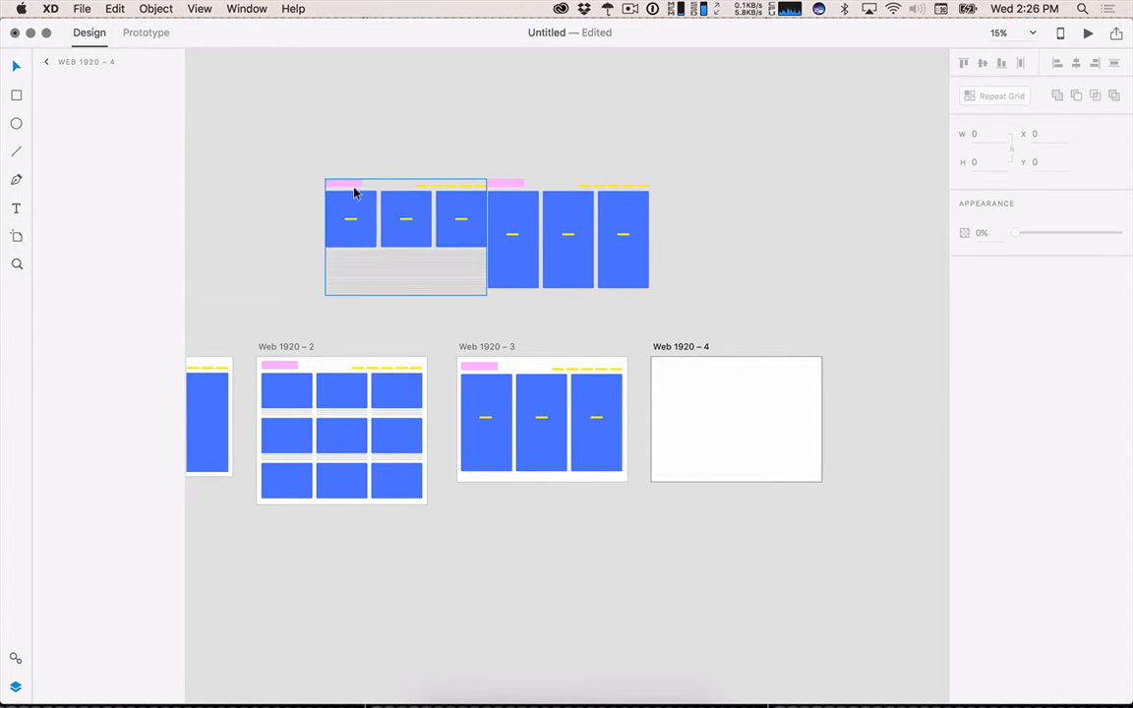
# Move the About artwork onto the Web 1920 – 4 artboard and center it horizontally.
pyautogui.moveTo(354, 190); pyautogui.dragTo(686, 369)
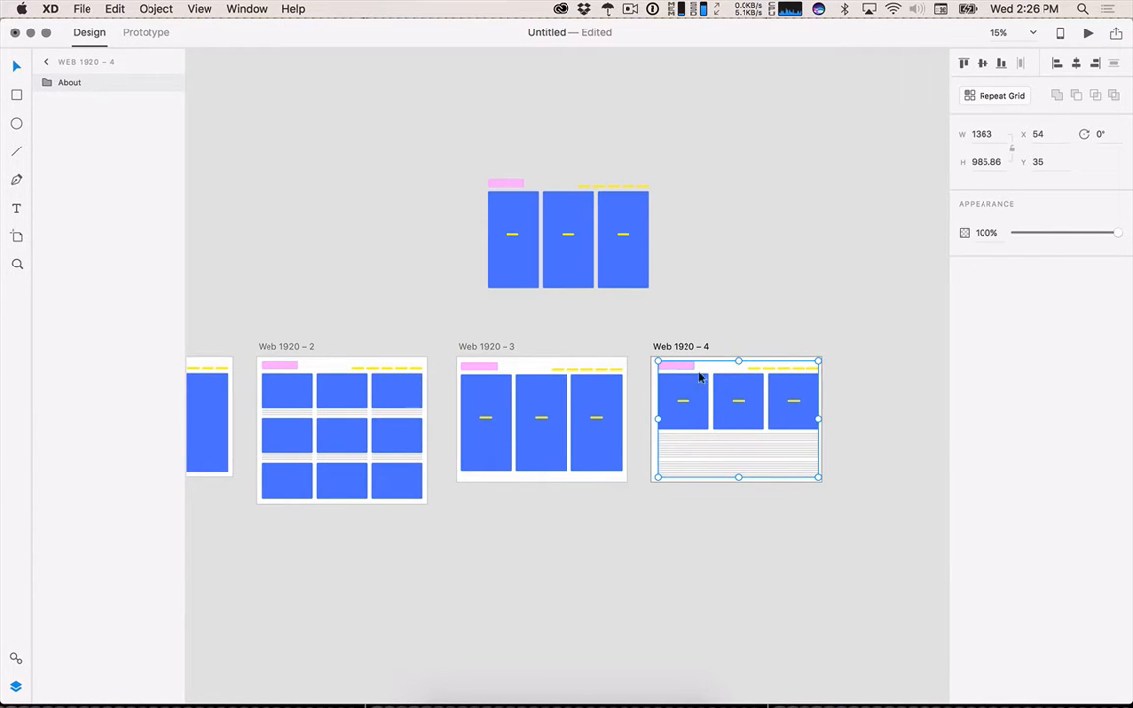
pyautogui.click(671, 347)
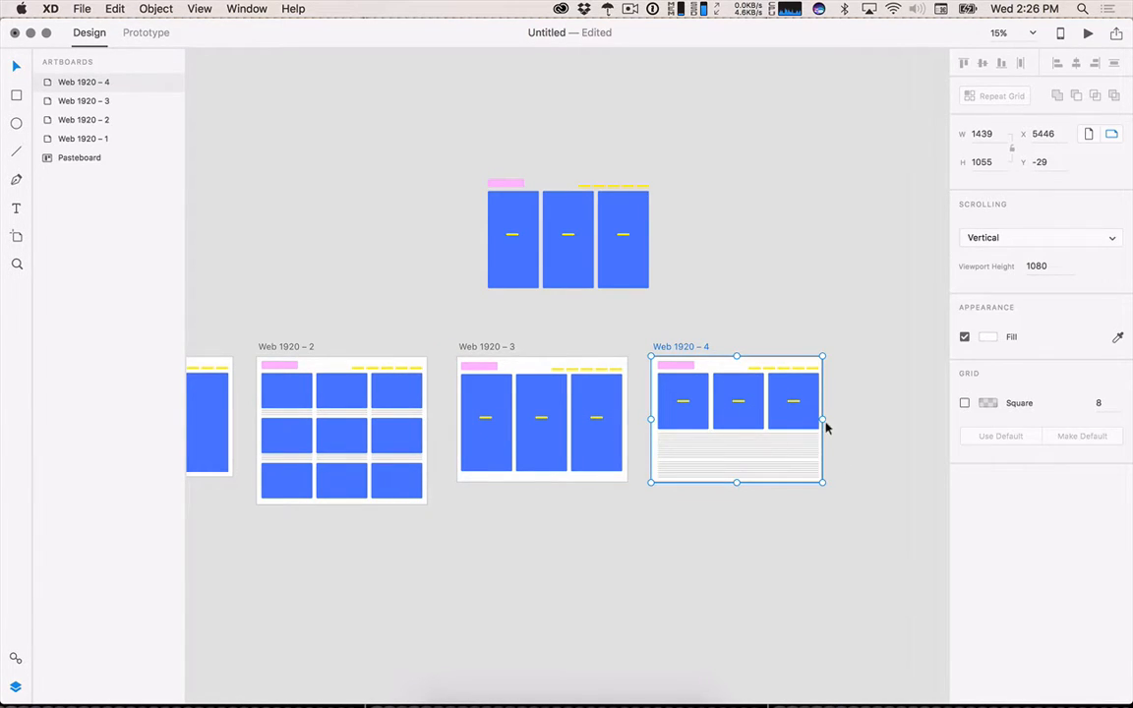
pyautogui.click(761, 400)
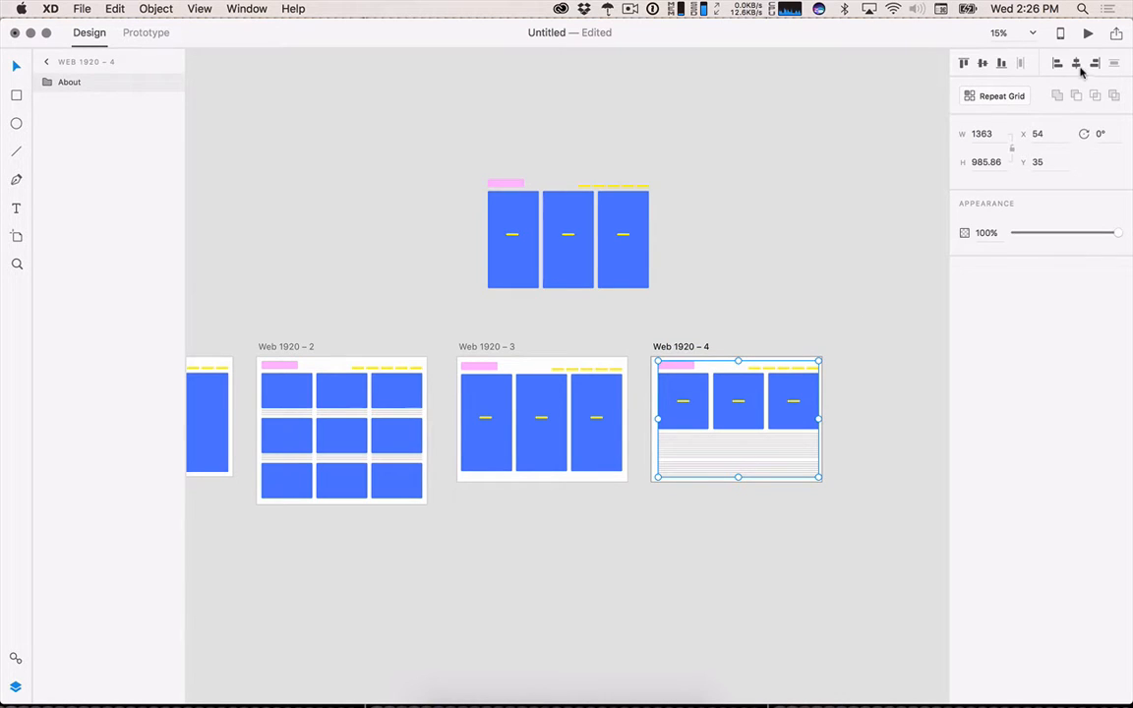
pyautogui.press('Escape')
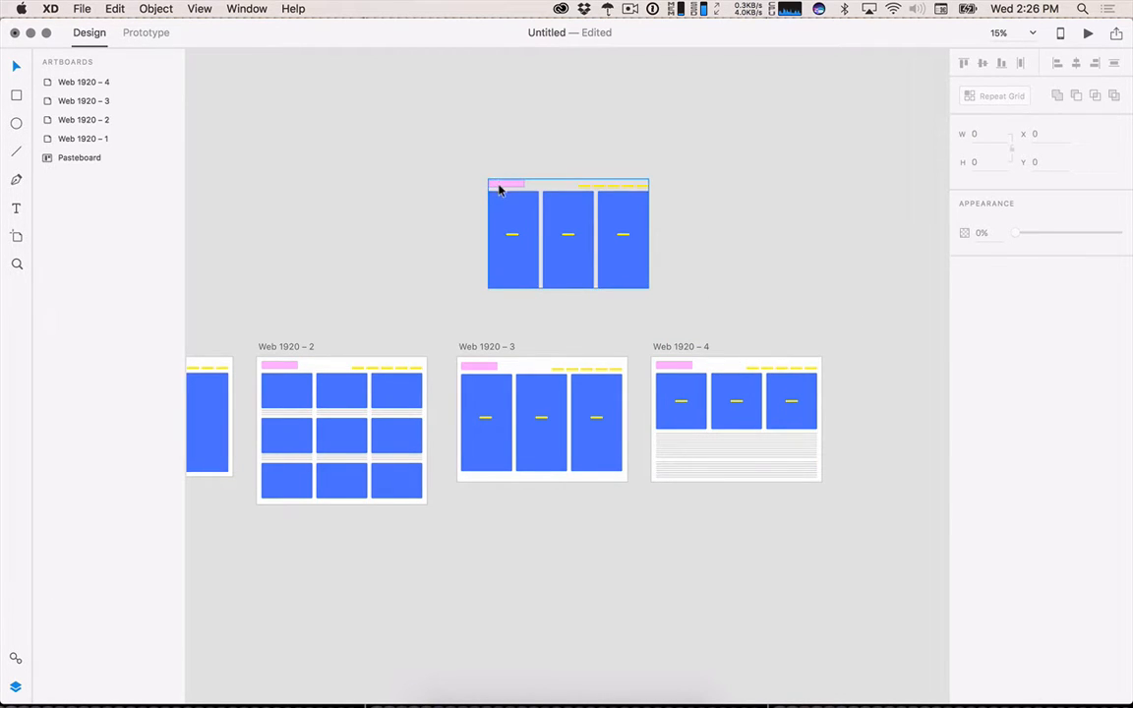
# Duplicate the Web 1920 – 4 artboard beside the original and delete the About artwork from the copy.
pyautogui.moveTo(624, 540); pyautogui.dragTo(538, 520)
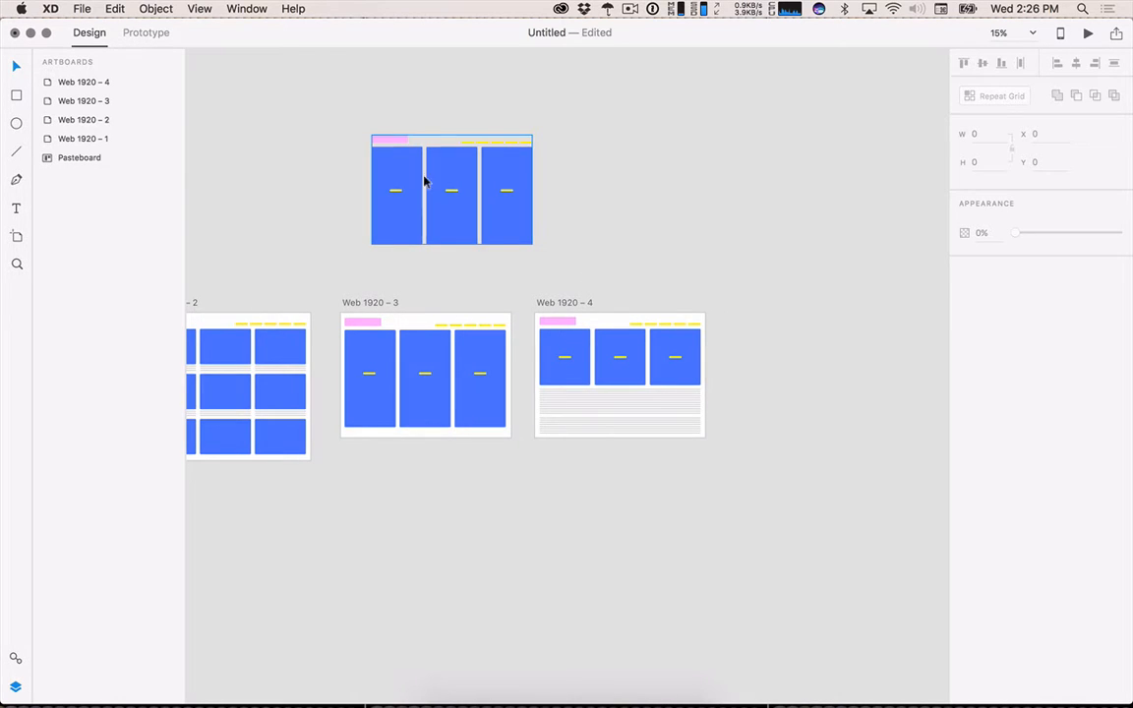
pyautogui.keyDown('alt'); pyautogui.moveTo(586, 306); pyautogui.dragTo(782, 307); pyautogui.keyUp('alt')
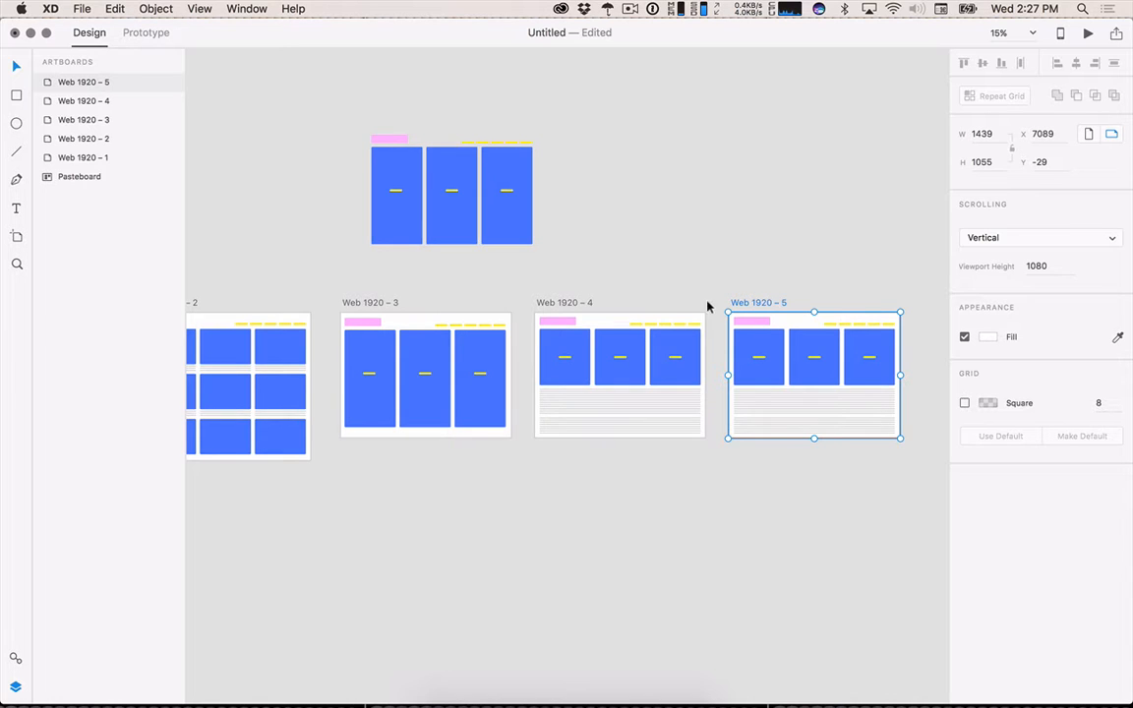
pyautogui.hscroll(5, 708, 303)
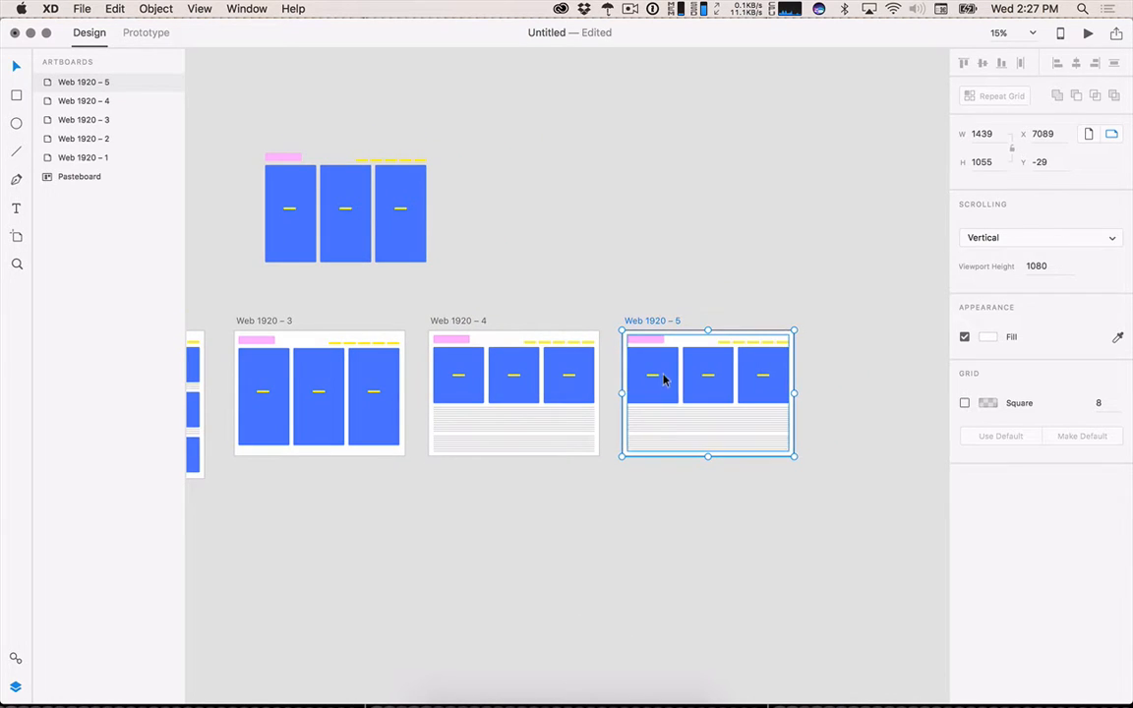
pyautogui.click(663, 377)
pyautogui.press('Delete')
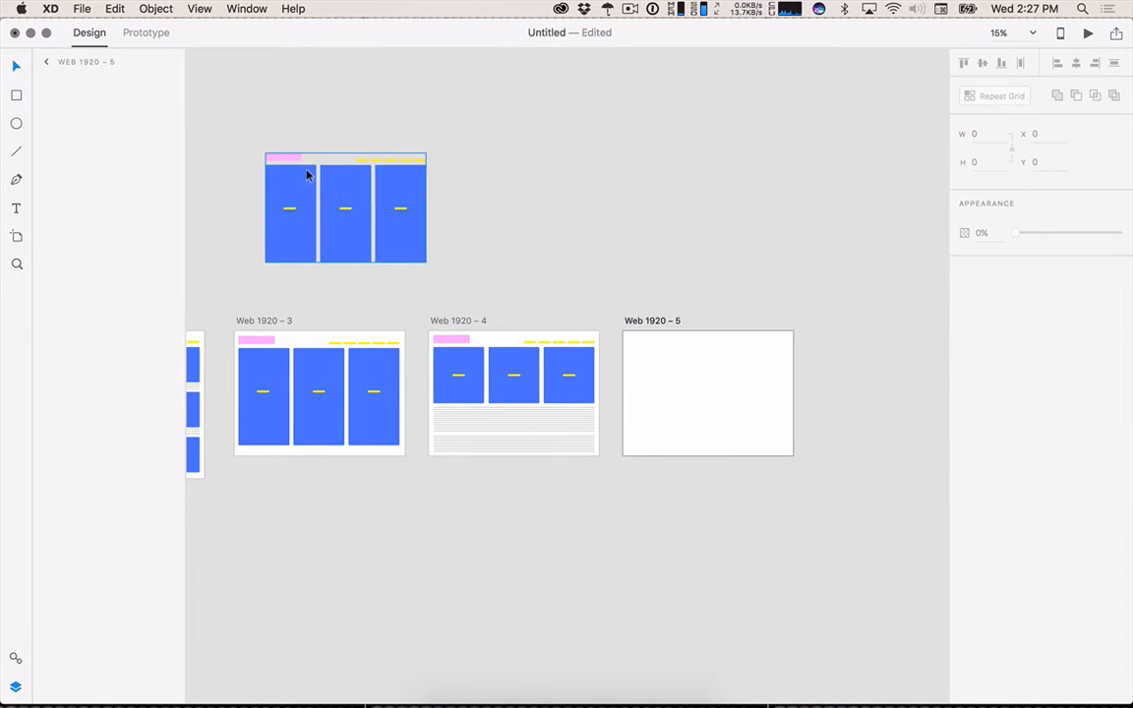
# Move the remaining three-column artwork onto the Web 1920 – 5 artboard and center it horizontally.
pyautogui.moveTo(306, 163); pyautogui.dragTo(650, 347)
pyautogui.click(610, 414)
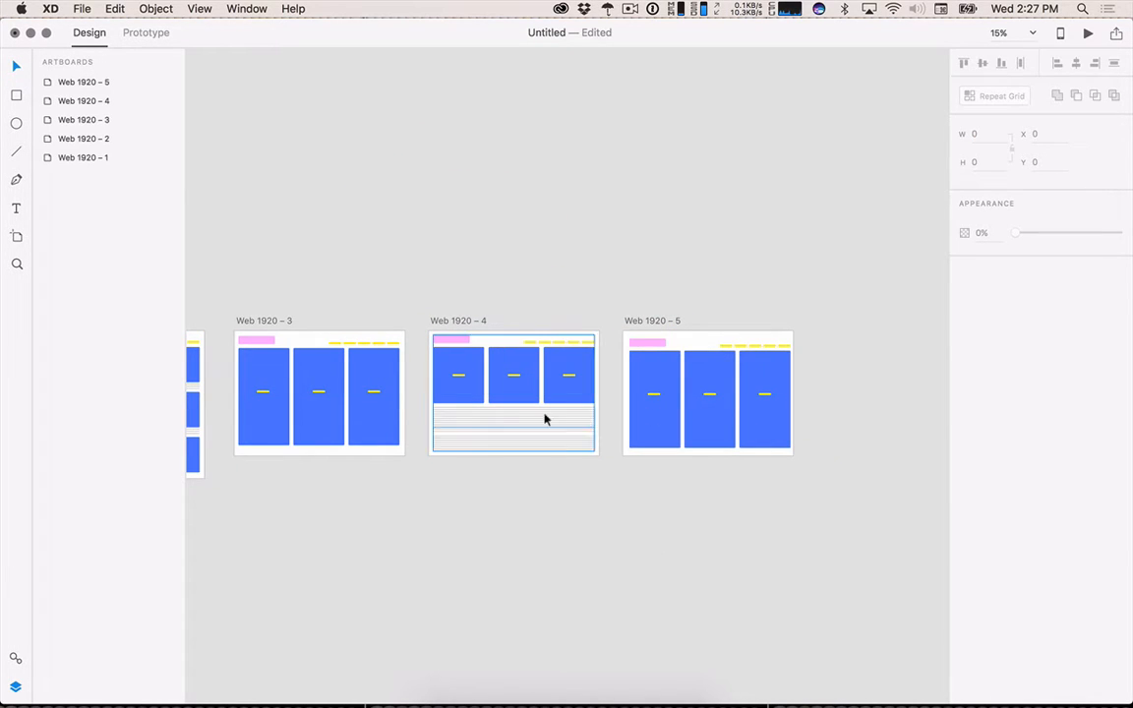
pyautogui.click(683, 434)
pyautogui.click(322, 570)
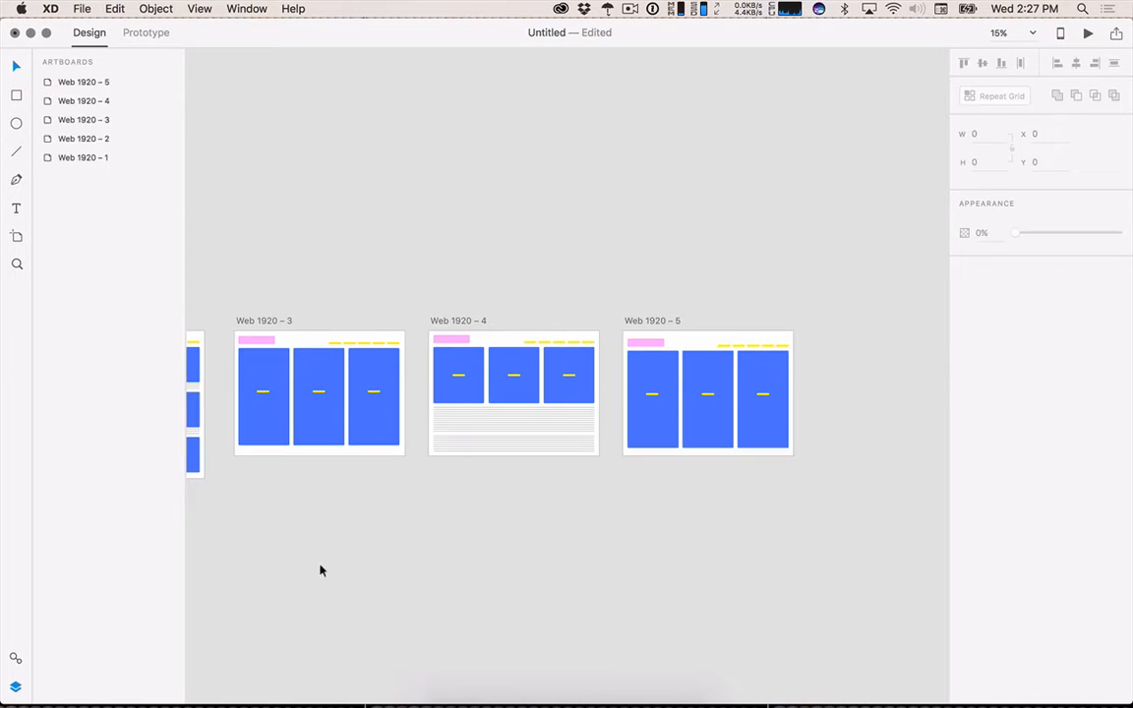
# Try to narrow the Goods1 artwork on the Web 1920 – 3 artboard from its left edge and undo the change.
pyautogui.click(347, 420)
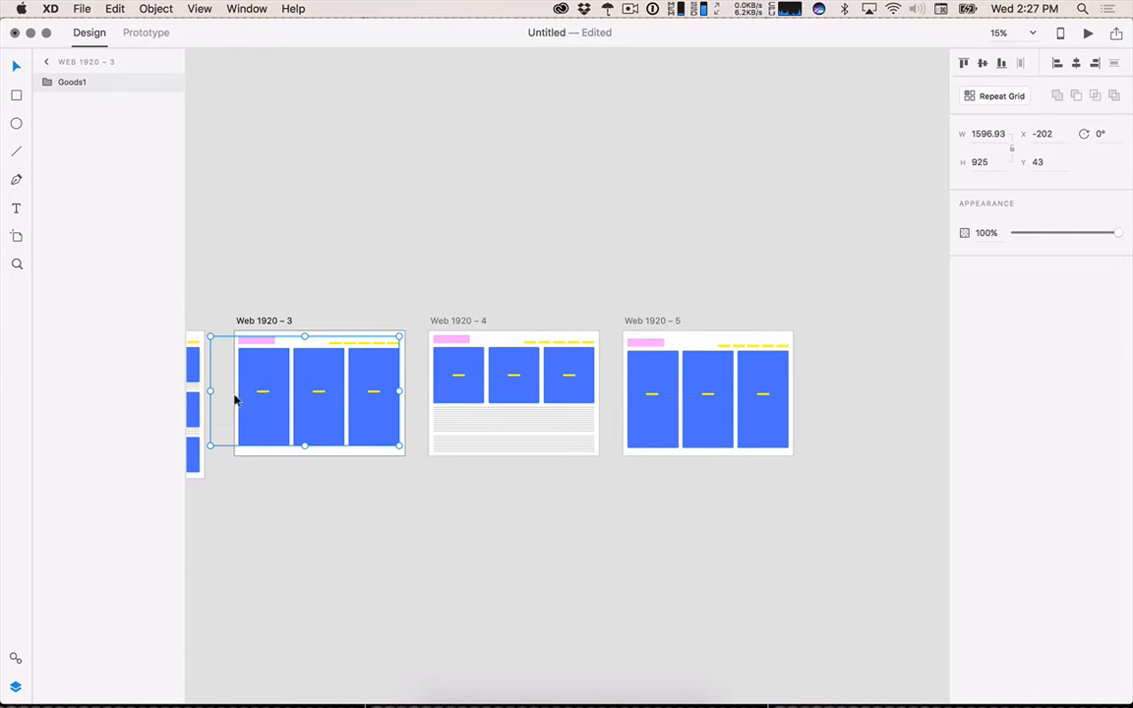
pyautogui.moveTo(212, 392); pyautogui.dragTo(260, 392)
pyautogui.press('super+z')
pyautogui.press('super+z')
pyautogui.press('super+z')
# Center the Goods1 artwork horizontally and vertically on the Web 1920 – 3 artboard, at X 38 and Y 65.
pyautogui.hscroll(-5, 516, 591)
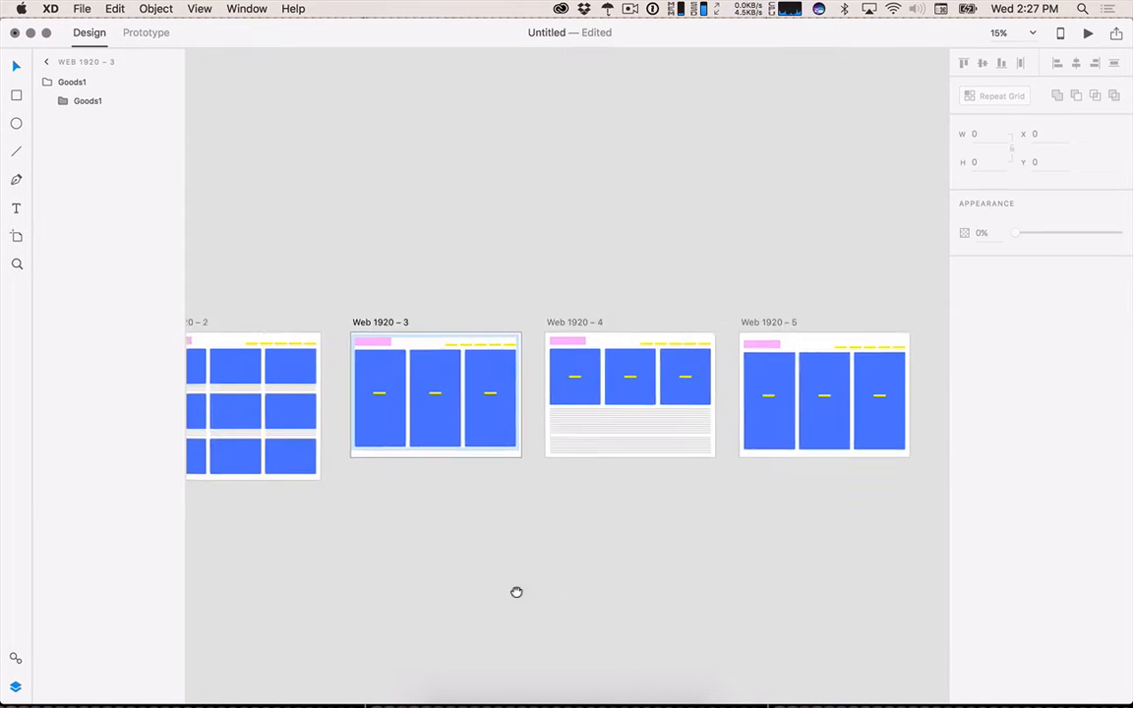
pyautogui.click(551, 458)
pyautogui.moveTo(553, 457); pyautogui.dragTo(555, 460)
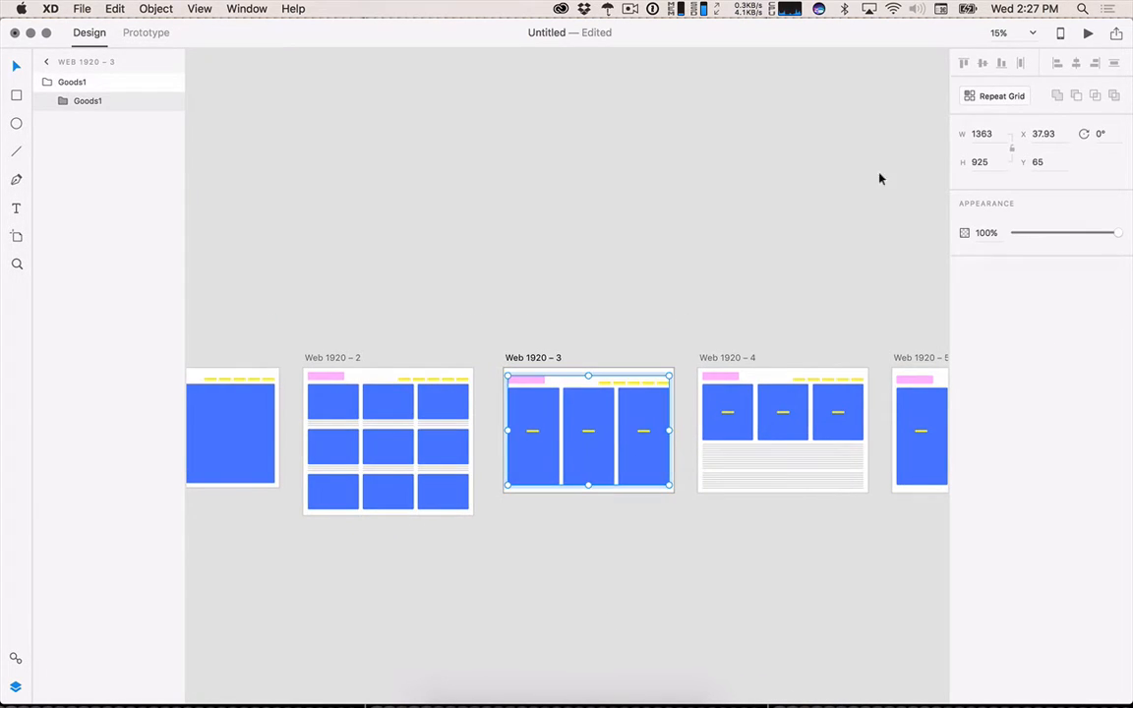
pyautogui.click(546, 360)
pyautogui.click(544, 385)
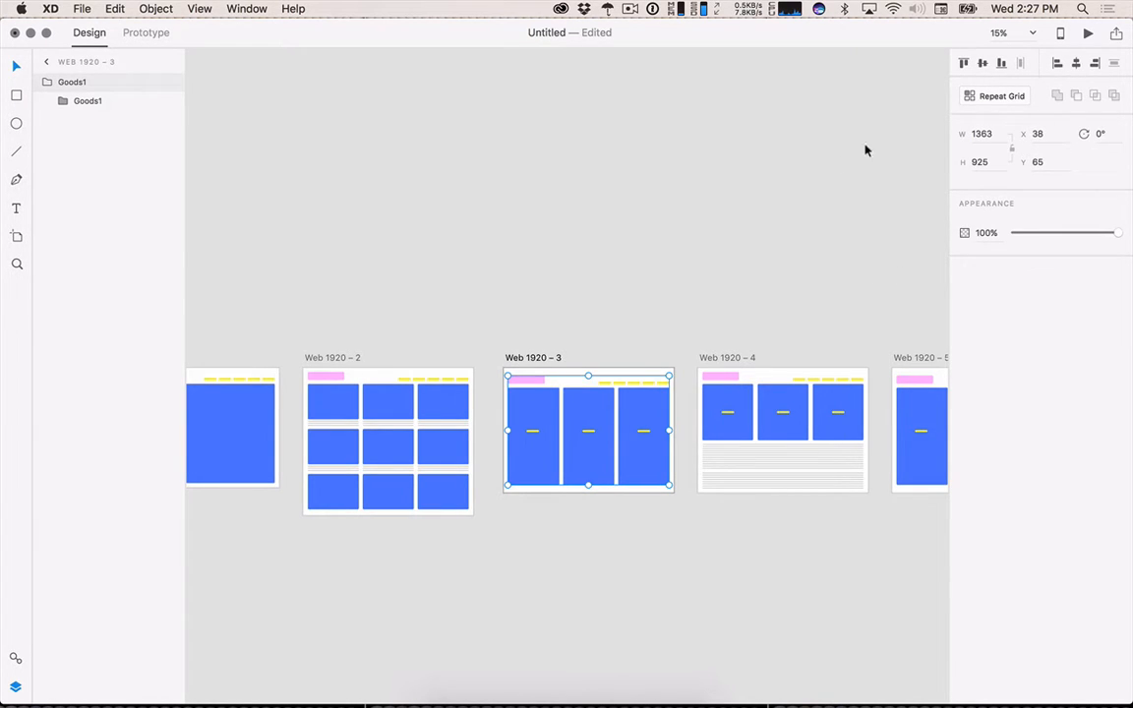
# Center the Goods 1.2 artwork vertically on the Web 1920 – 2 artboard, at Y 42.
pyautogui.click(416, 344)
pyautogui.moveTo(416, 343); pyautogui.dragTo(285, 453)
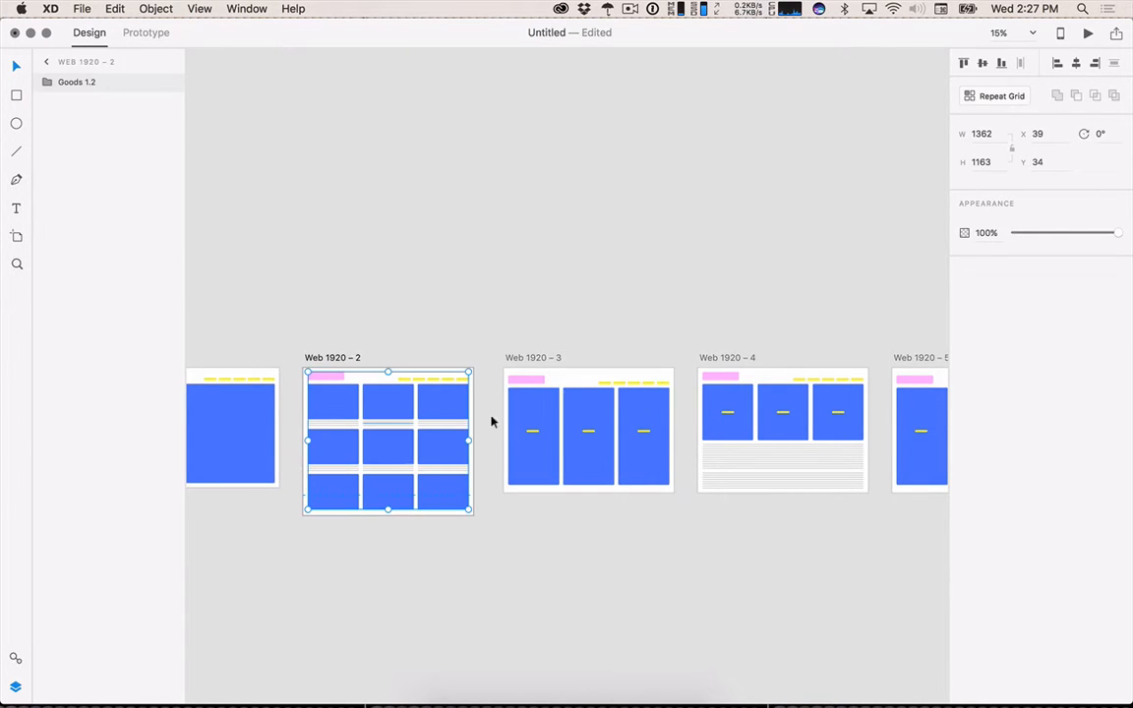
pyautogui.click(992, 63)
pyautogui.moveTo(477, 183); pyautogui.dragTo(713, 180)
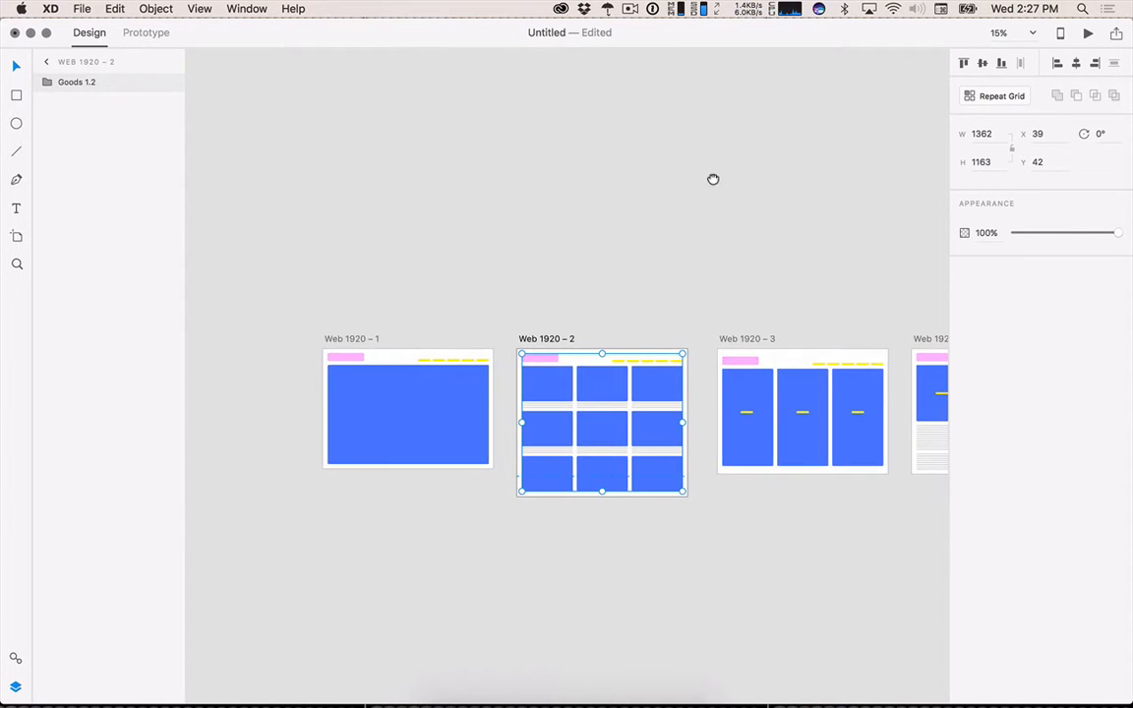
pyautogui.moveTo(811, 257); pyautogui.dragTo(718, 208)
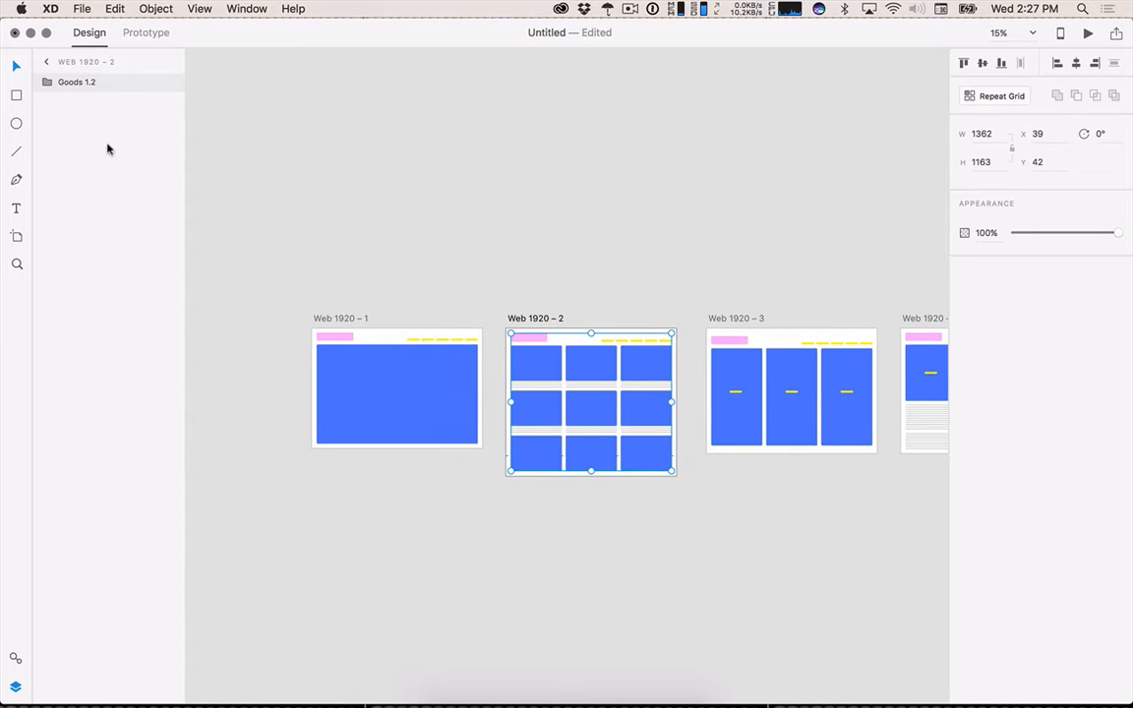
# Switch to Prototype mode and link the whole Web 1920 – 1 artboard to Web 1920 – 2.
pyautogui.click(145, 36)
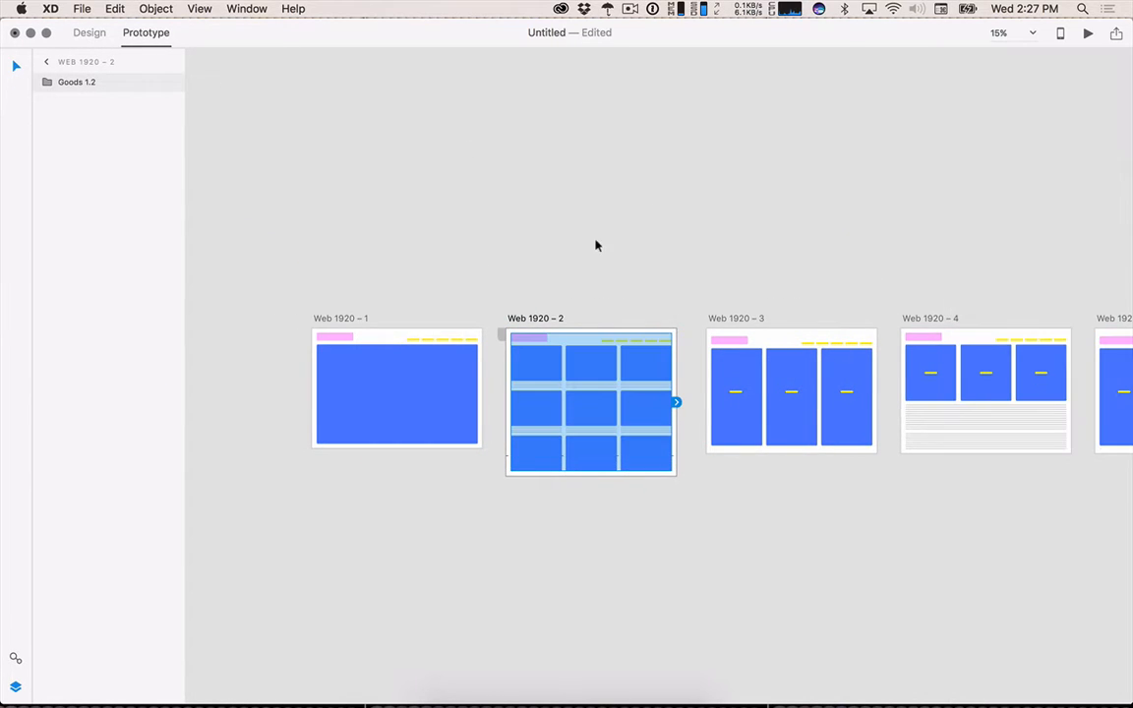
pyautogui.moveTo(807, 252); pyautogui.dragTo(652, 114)
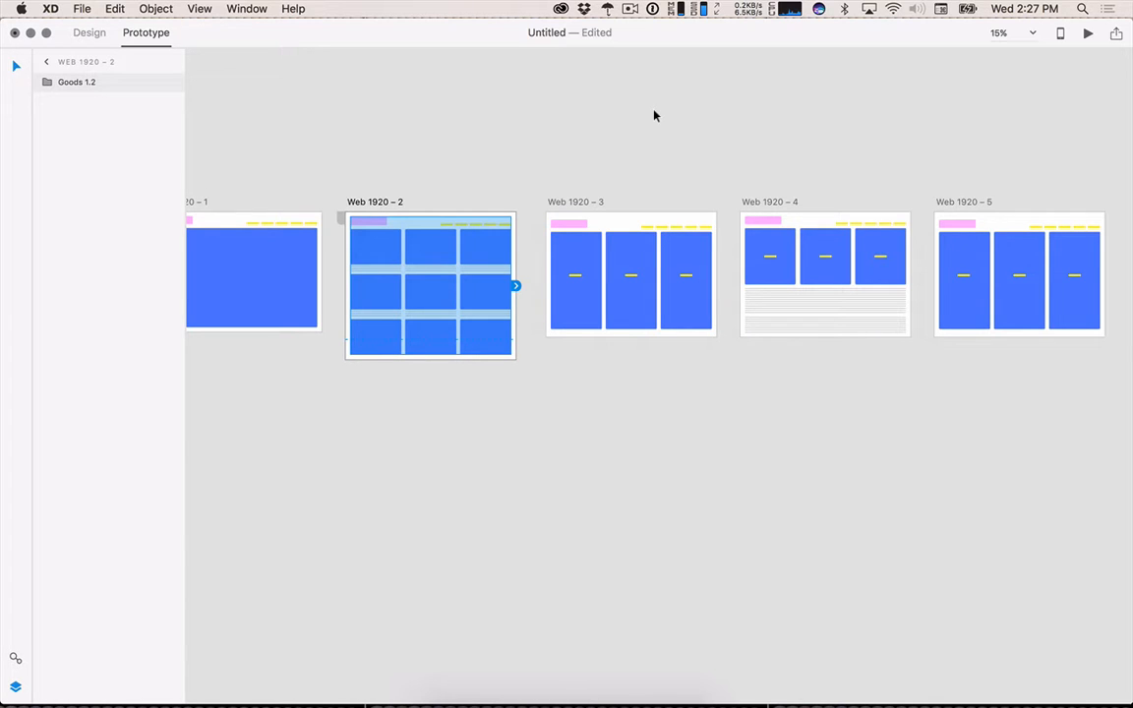
pyautogui.moveTo(491, 114); pyautogui.dragTo(575, 120)
pyautogui.click(273, 208)
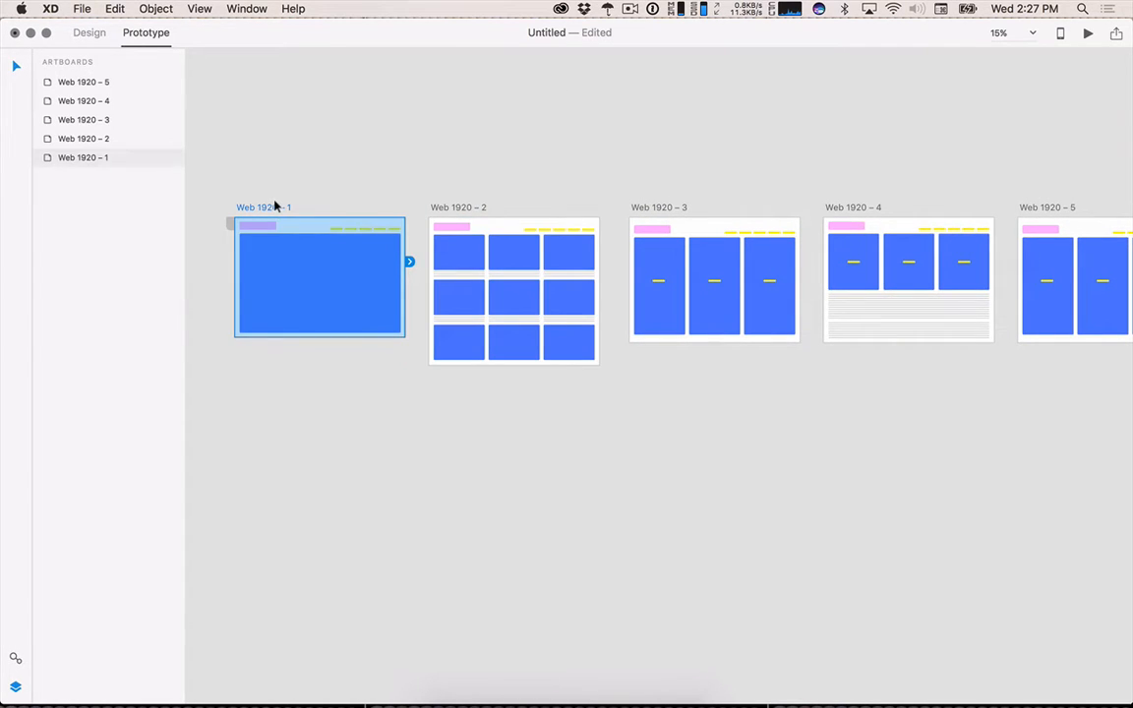
pyautogui.moveTo(409, 263); pyautogui.dragTo(533, 253)
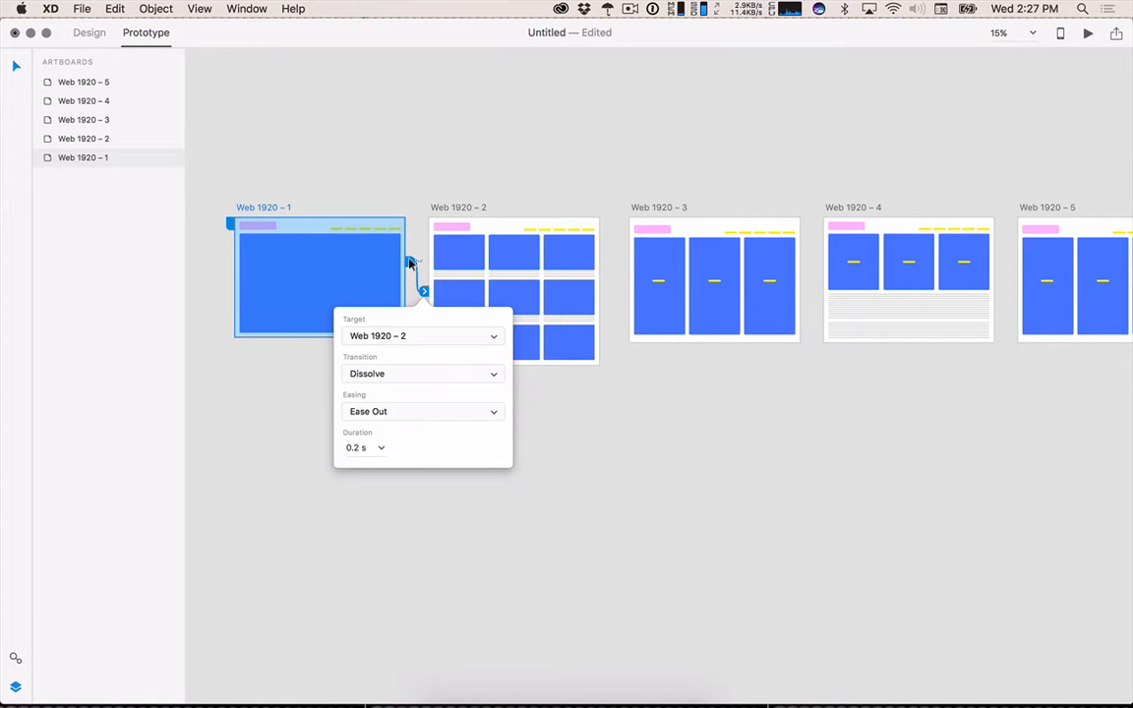
pyautogui.click(230, 225)
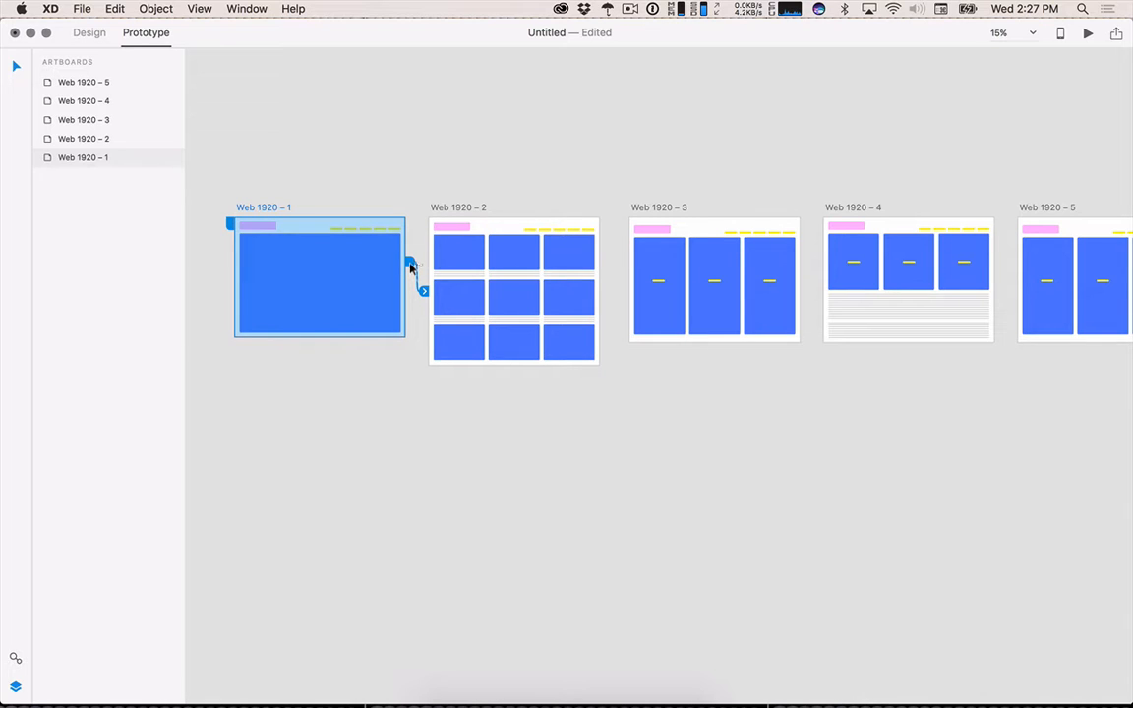
# Link a single yellow navigation button inside the Buttonz group on Web 1920 – 1 to the Web 1920 – 3 artboard.
pyautogui.doubleClick(344, 230)
pyautogui.moveTo(346, 230); pyautogui.dragTo(686, 267)
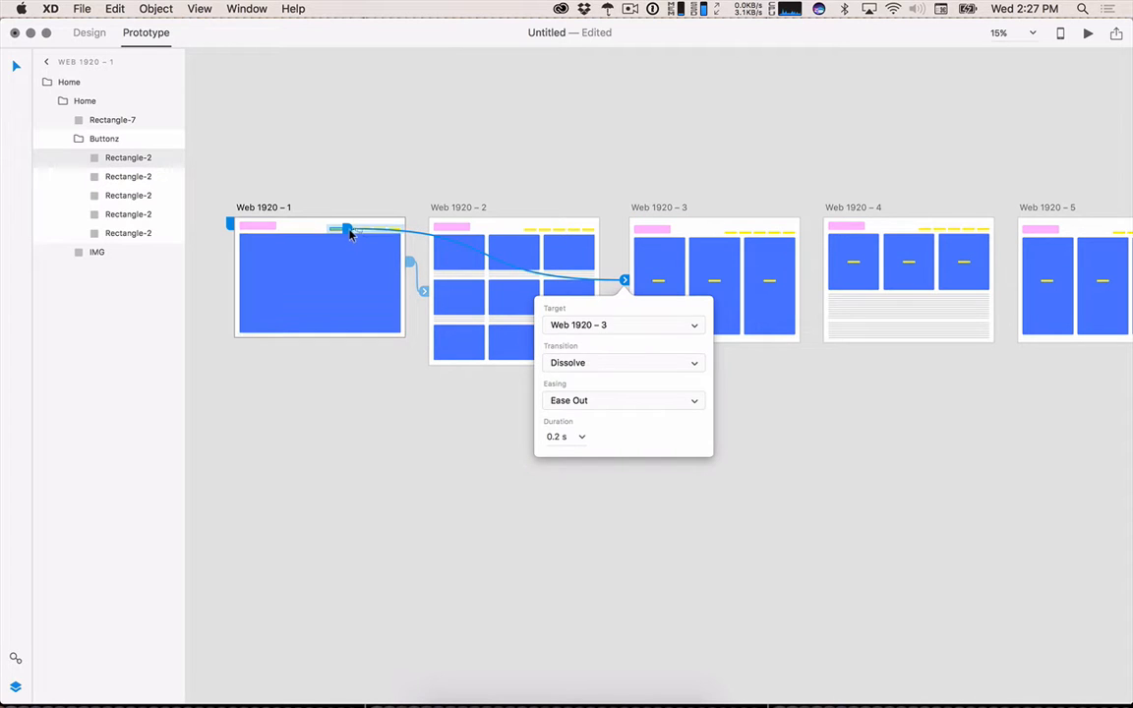
pyautogui.scroll(5, 349, 231)
pyautogui.scroll(3, 349, 231)
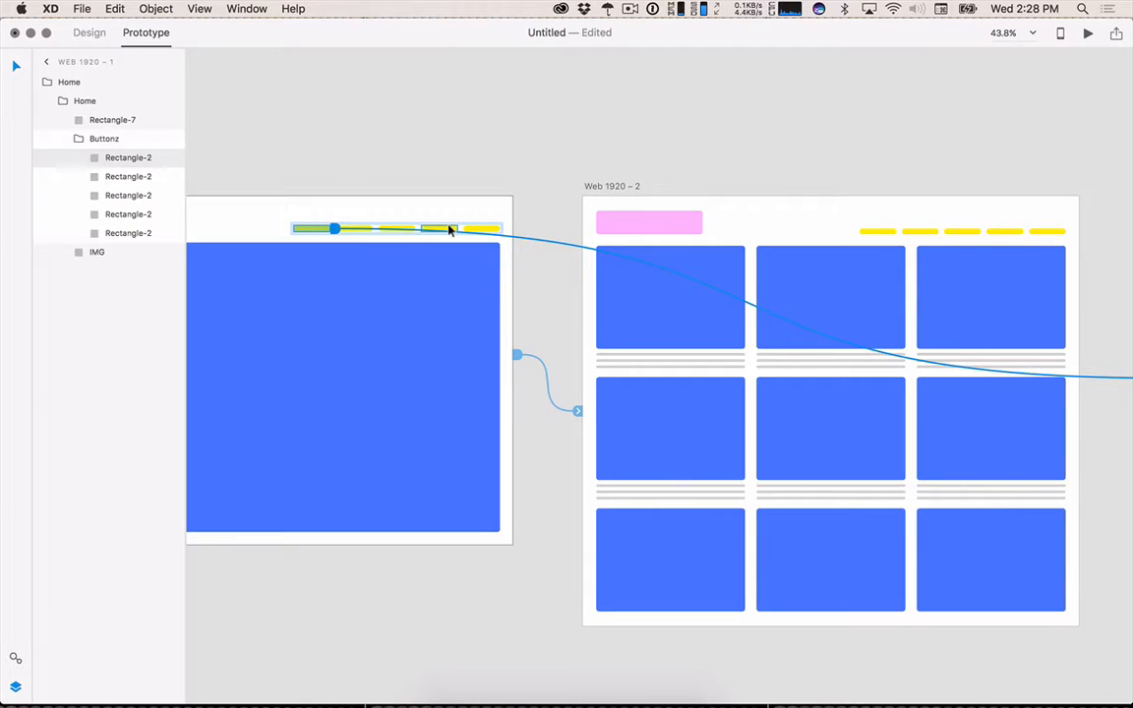
pyautogui.scroll(-6, 480, 266)
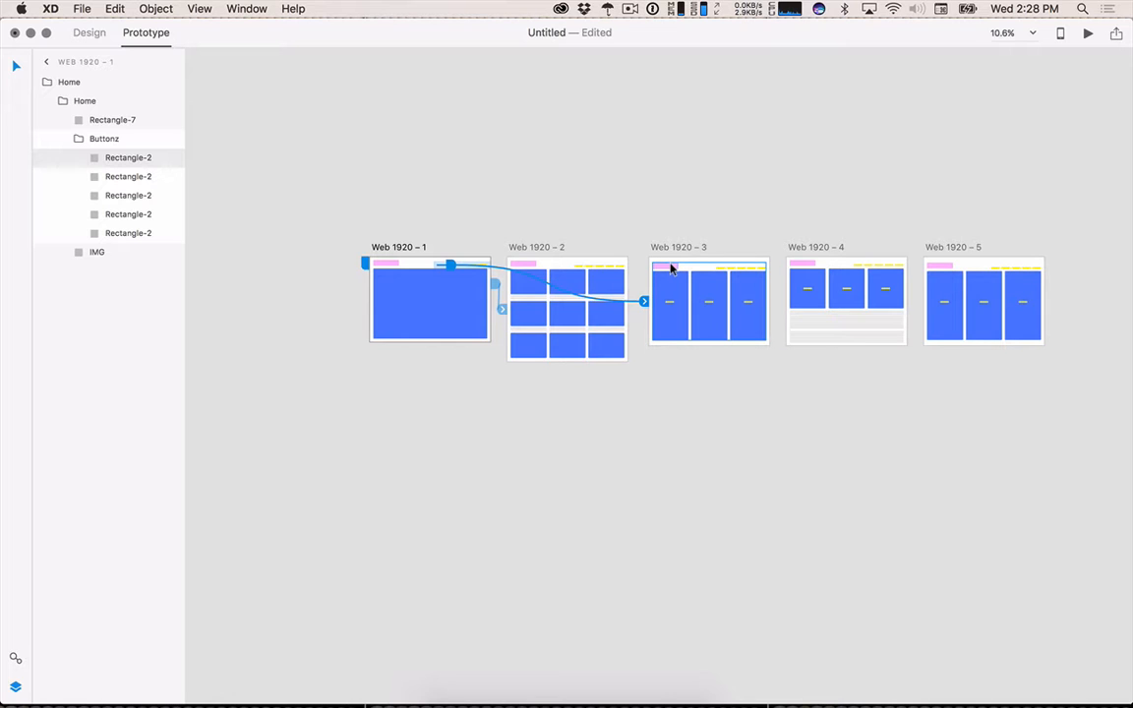
# Stack the Web 1920 – 4 and Web 1920 – 5 artboards in a column below Web 1920 – 2.
pyautogui.moveTo(797, 249); pyautogui.dragTo(518, 372)
pyautogui.moveTo(970, 256); pyautogui.dragTo(551, 479)
pyautogui.click(425, 427)
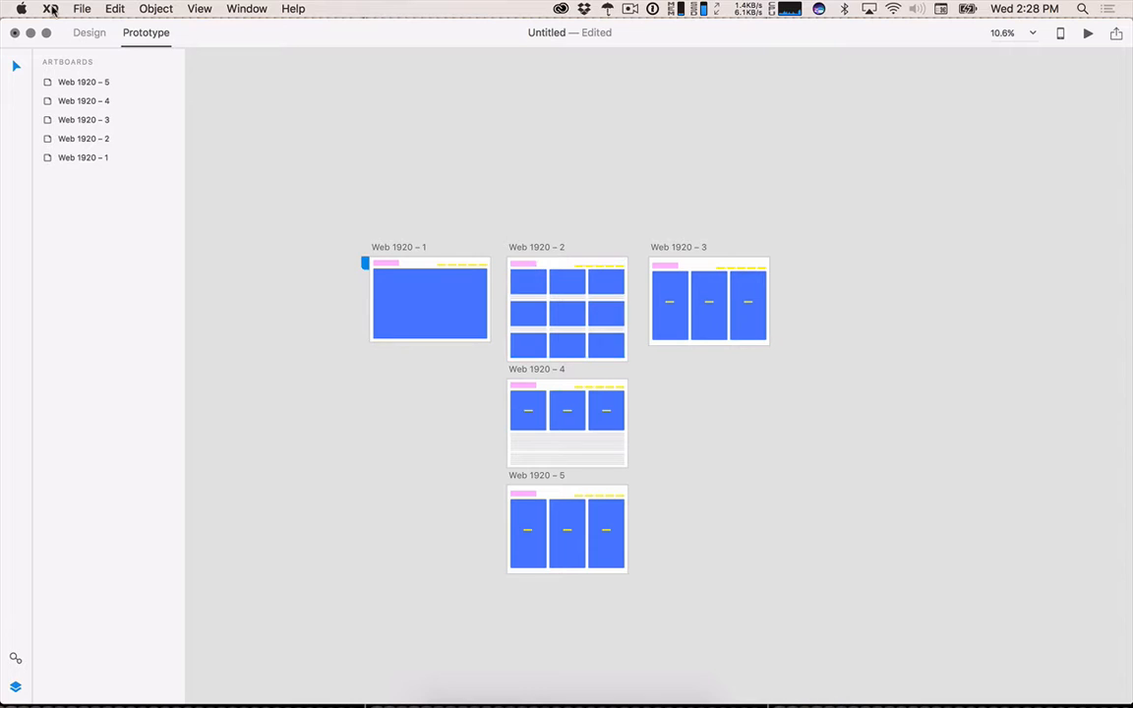
# Duplicate the Web 1920 – 1 artboard below Web 1920 – 3 and delete the artwork from the copy in Design mode.
pyautogui.moveTo(418, 258); pyautogui.dragTo(687, 383)
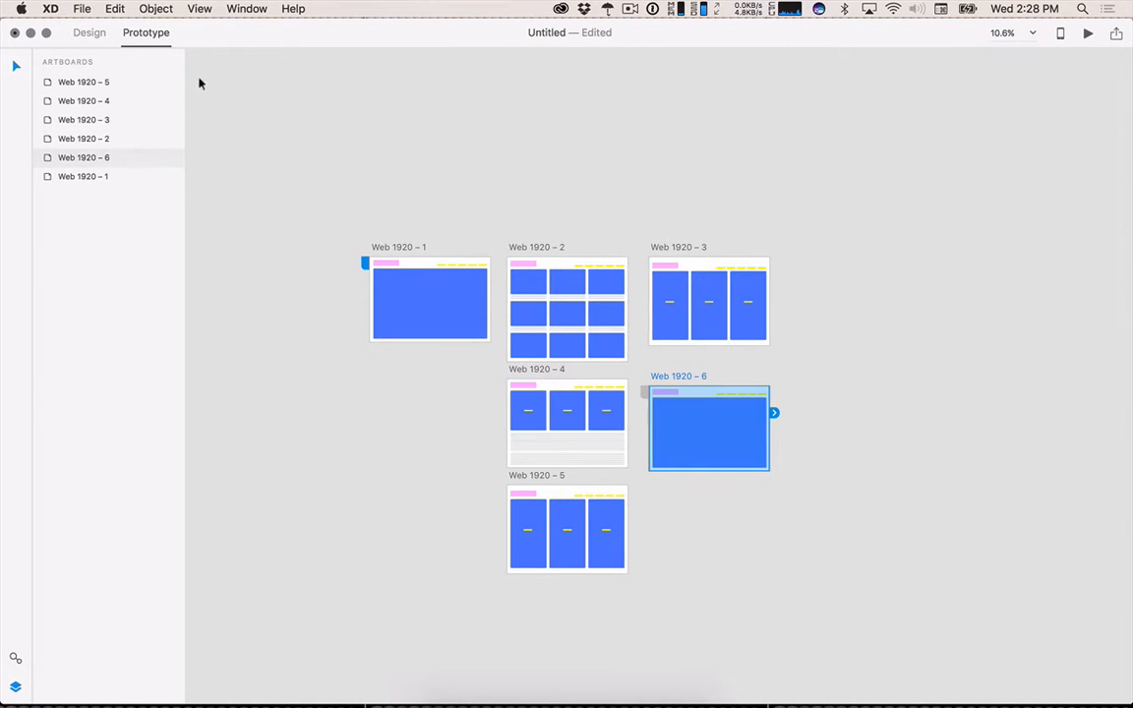
pyautogui.click(88, 33)
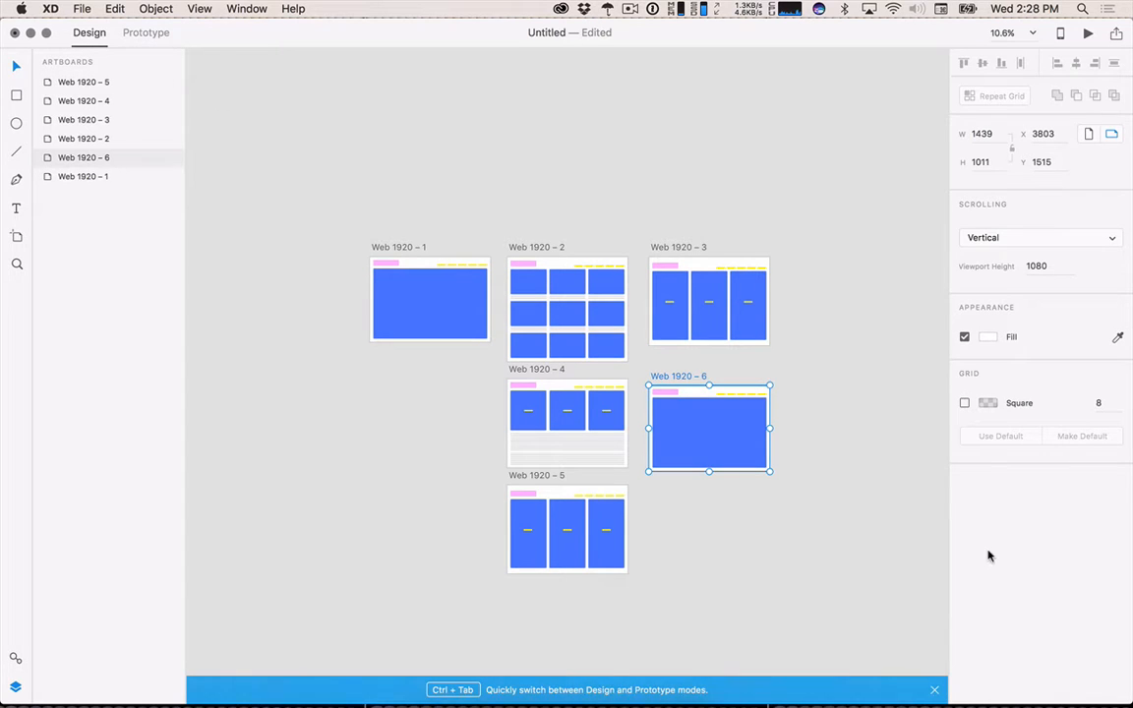
pyautogui.click(742, 443)
pyautogui.press('Delete')
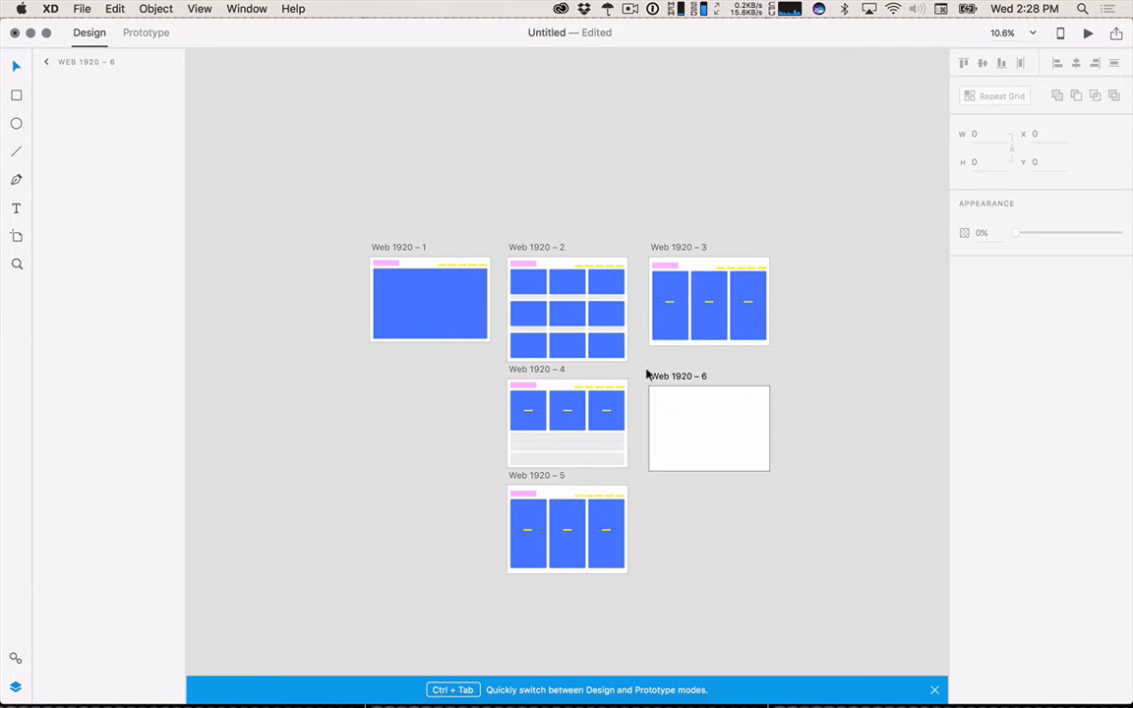
# Draw a square about 444 by 444 on the empty Web 1920 – 6 artboard with a light red fill and no border.
pyautogui.click(16, 94)
pyautogui.moveTo(693, 415); pyautogui.dragTo(733, 453)
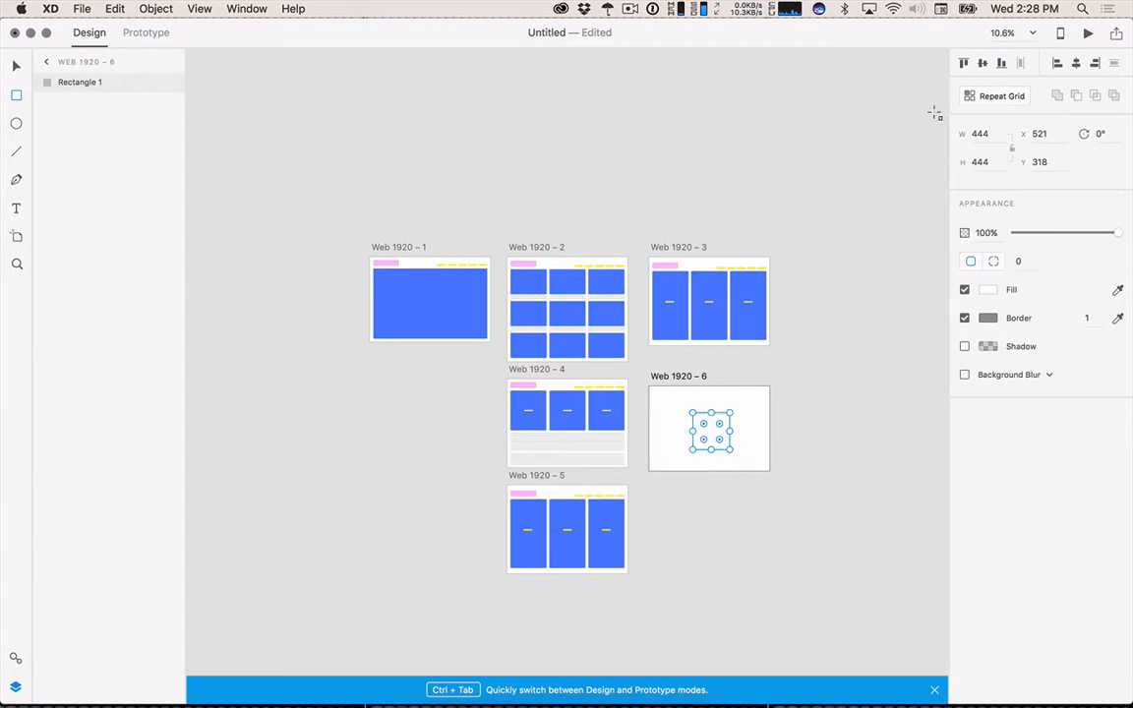
pyautogui.click(988, 289)
pyautogui.moveTo(871, 258); pyautogui.dragTo(854, 200)
pyautogui.click(843, 136)
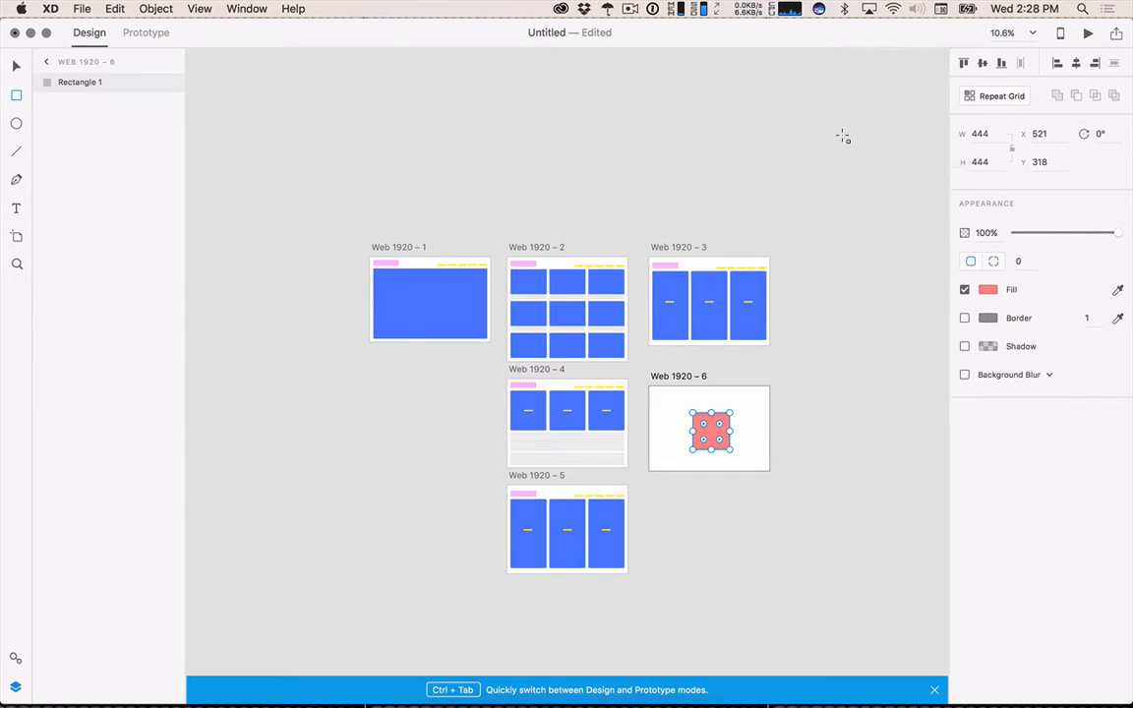
# Center the red square vertically and horizontally on the Web 1920 – 6 artboard.
pyautogui.click(984, 64)
pyautogui.click(1077, 63)
pyautogui.moveTo(895, 145); pyautogui.dragTo(894, 149)
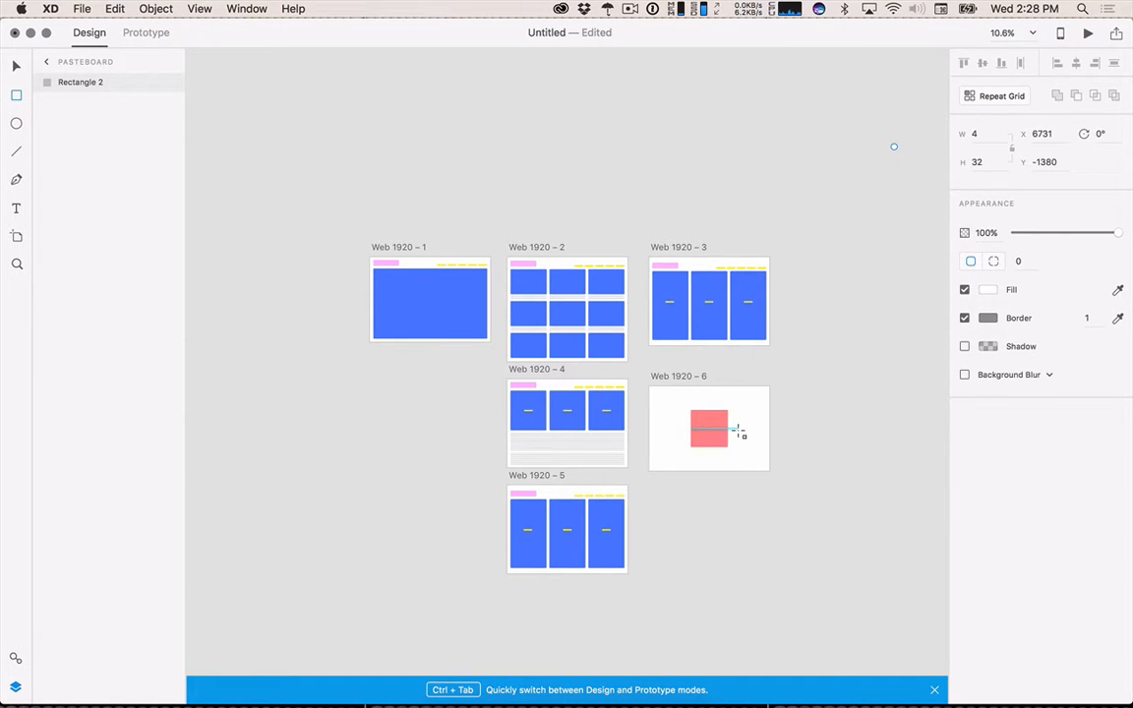
# Link the red square on Web 1920 – 6 to the Web 1920 – 3 artboard in Prototype mode and view the available target choices.
pyautogui.click(147, 36)
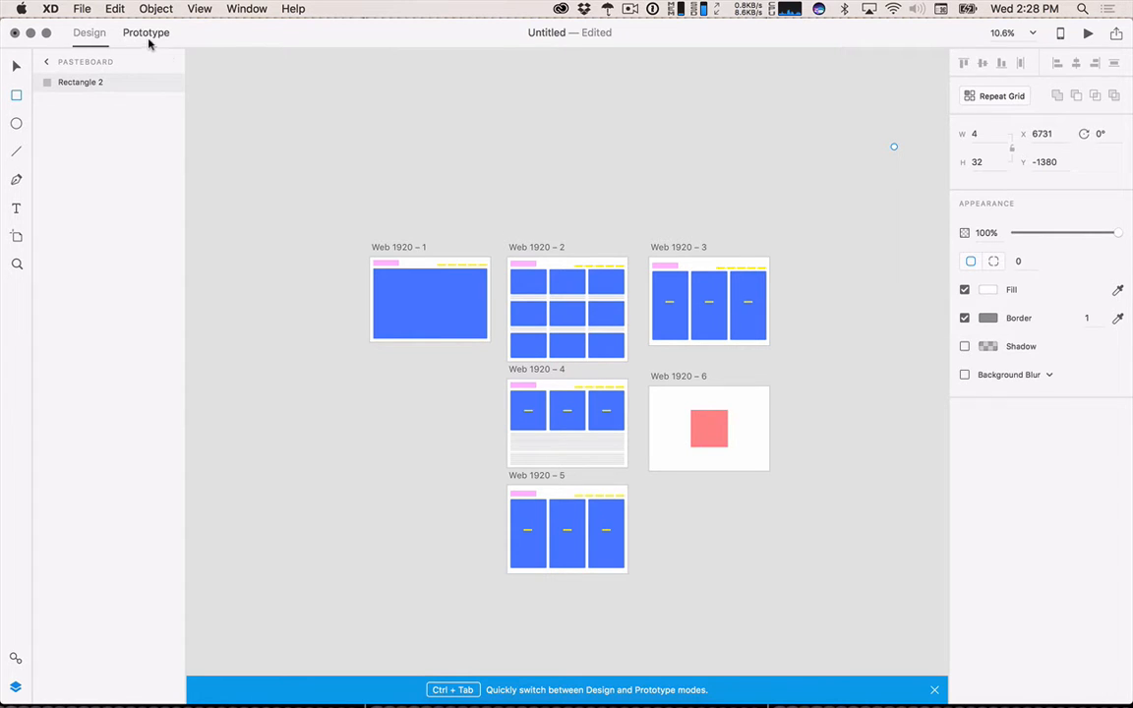
pyautogui.click(706, 433)
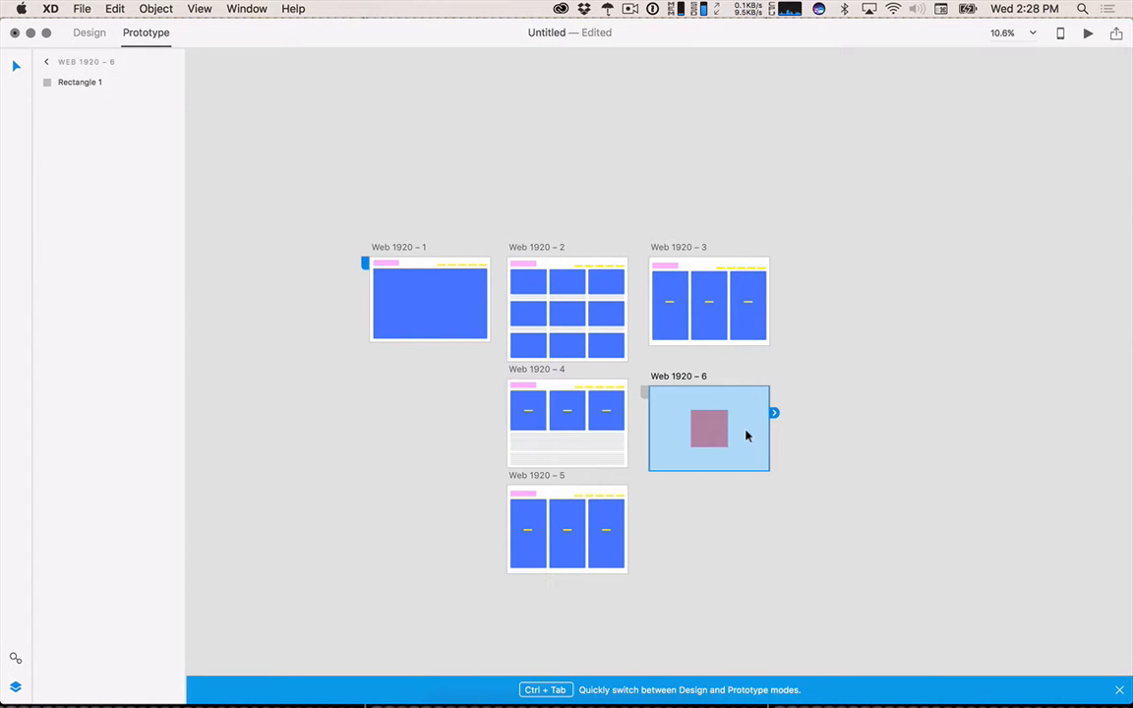
pyautogui.moveTo(732, 430); pyautogui.dragTo(754, 303)
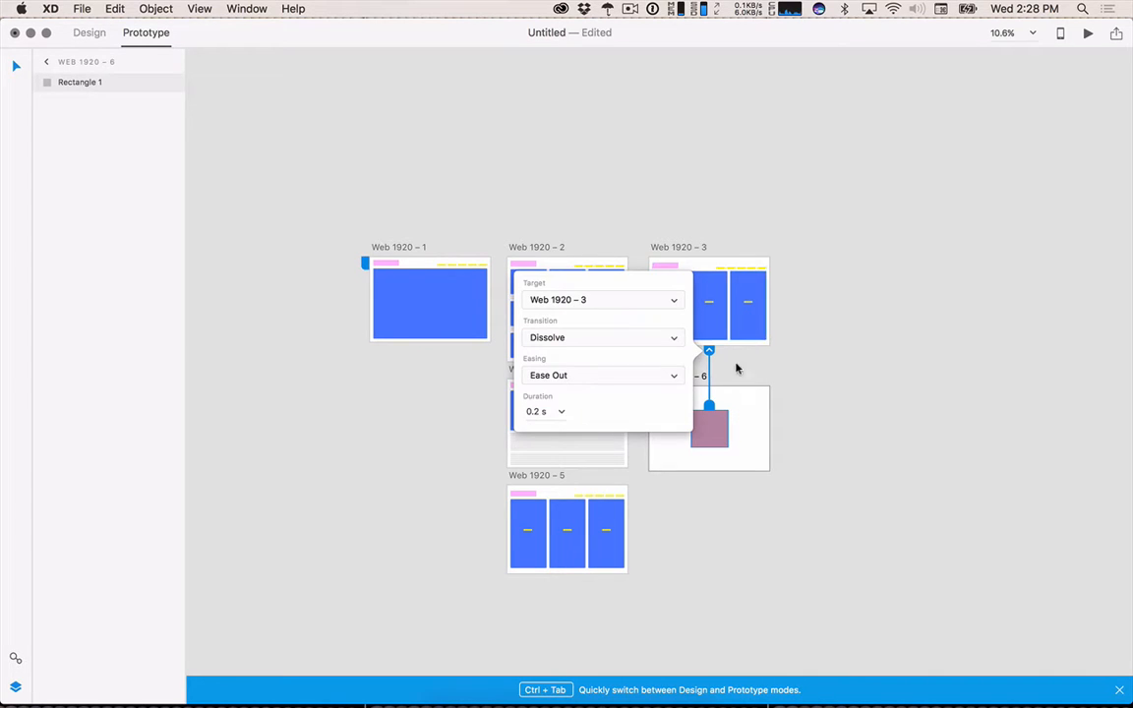
pyautogui.click(604, 300)
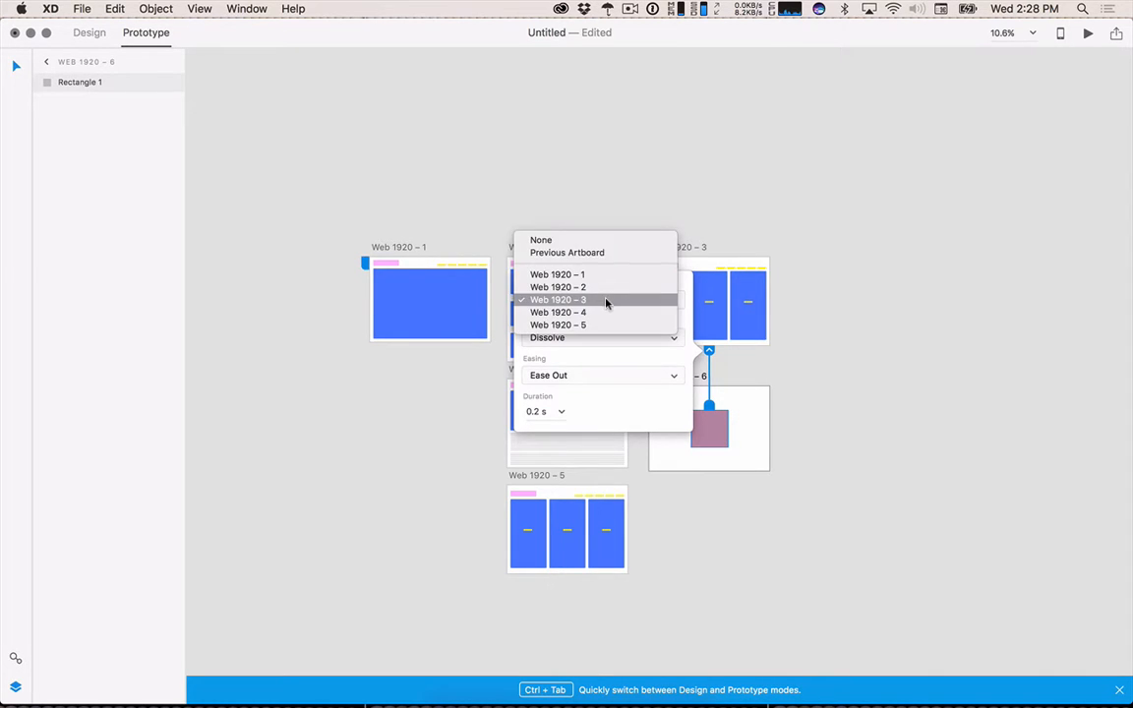
pyautogui.click(991, 265)
# Link the rightmost blue image block on the Web 1920 – 3 artboard to Web 1920 – 4.
pyautogui.click(726, 304)
pyautogui.scroll(5, 726, 304)
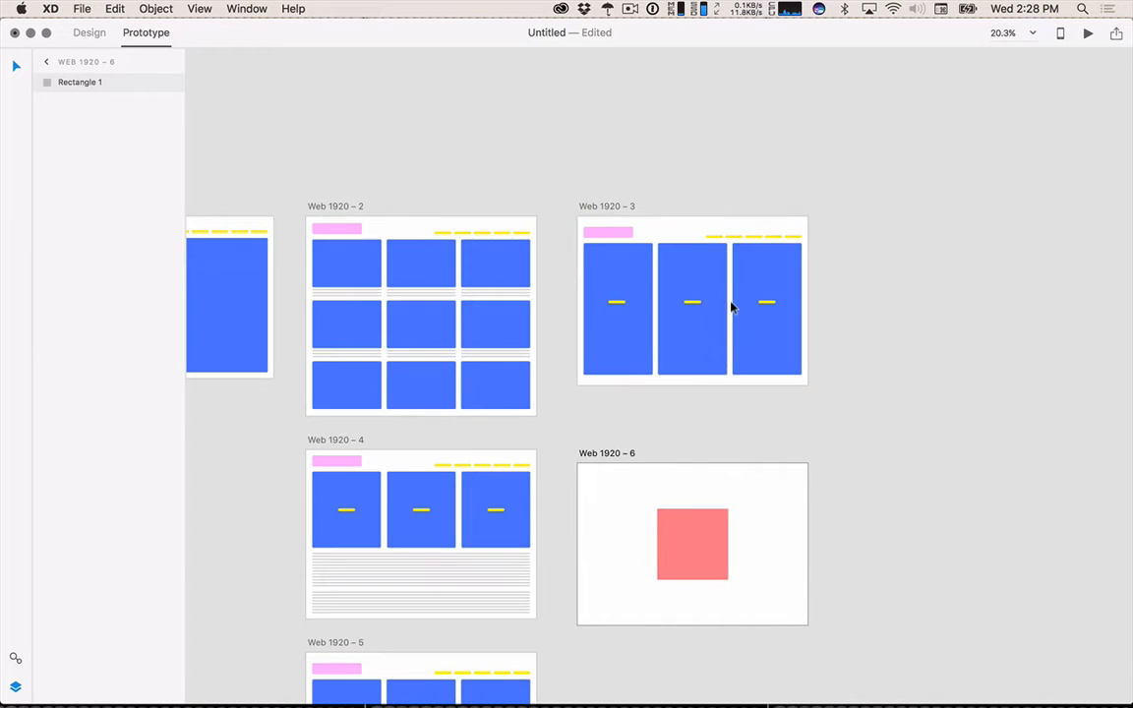
pyautogui.doubleClick(762, 316)
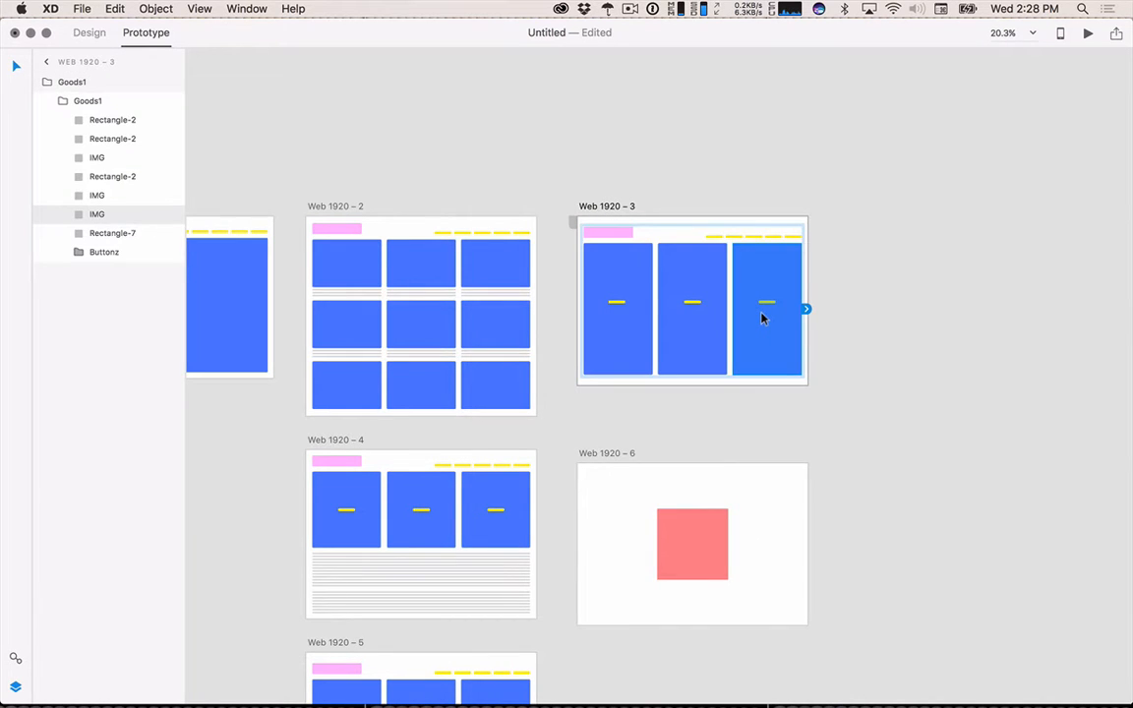
pyautogui.moveTo(814, 311); pyautogui.dragTo(474, 504)
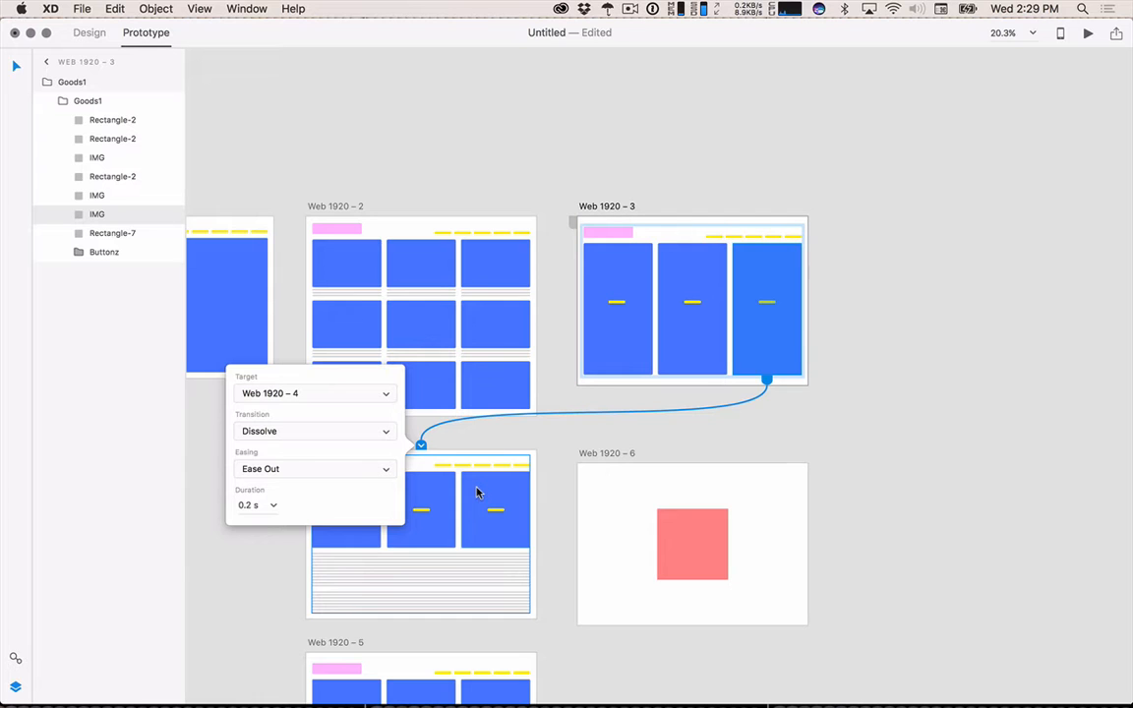
pyautogui.click(918, 496)
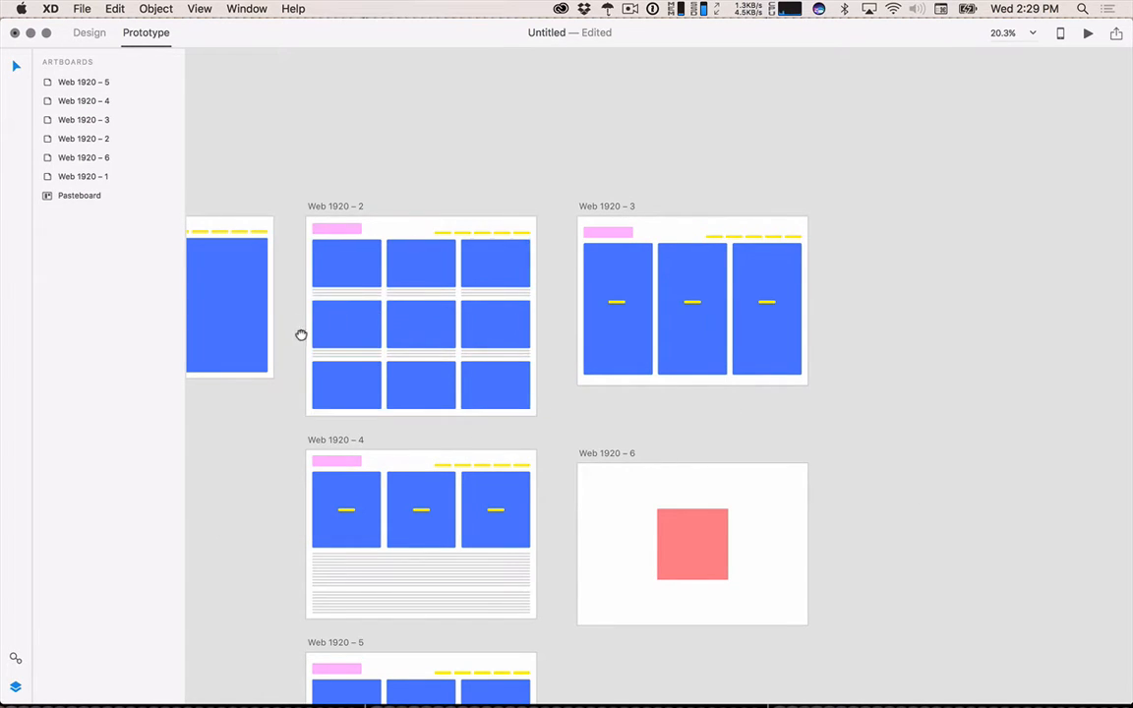
# Return to Design mode and check which actions are available for the Web 1920 – 1 artboard.
pyautogui.hscroll(-5, 301, 333)
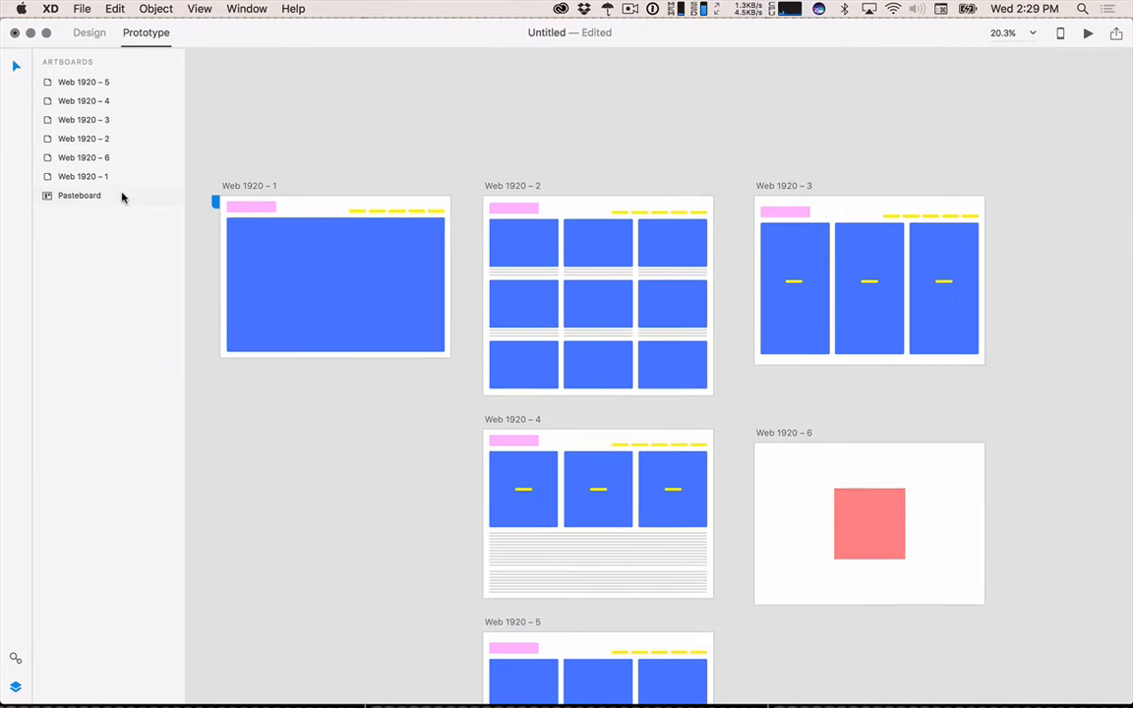
pyautogui.click(89, 34)
pyautogui.scroll(-3, 286, 323)
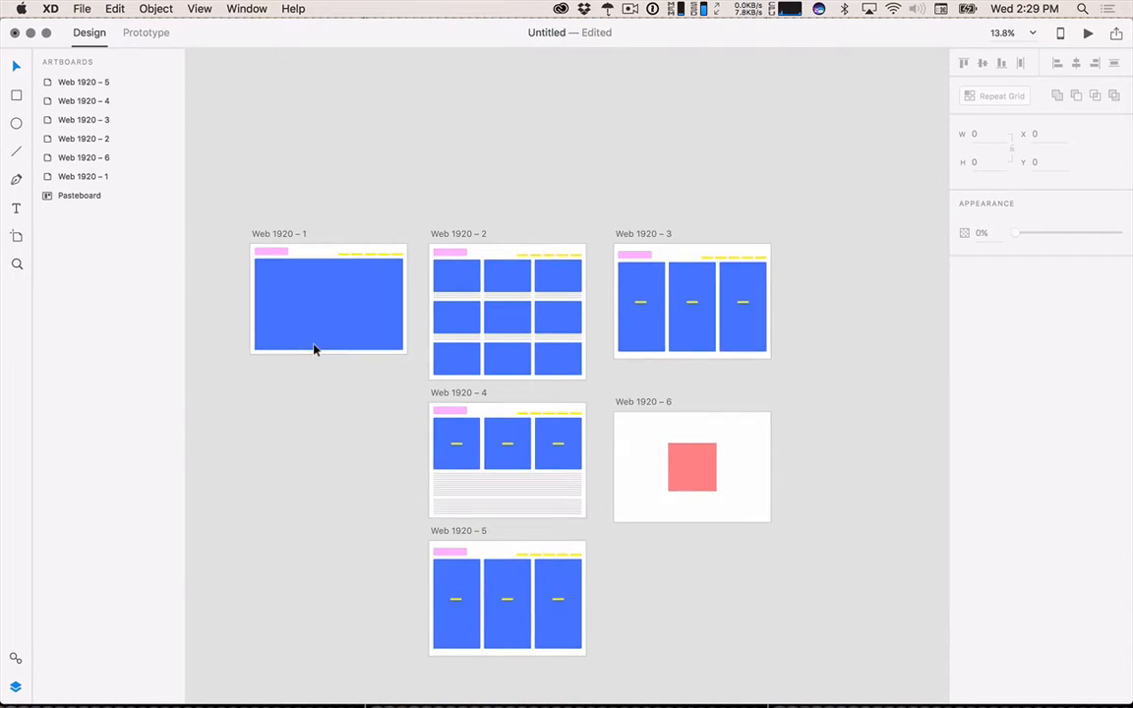
pyautogui.rightClick(88, 179)
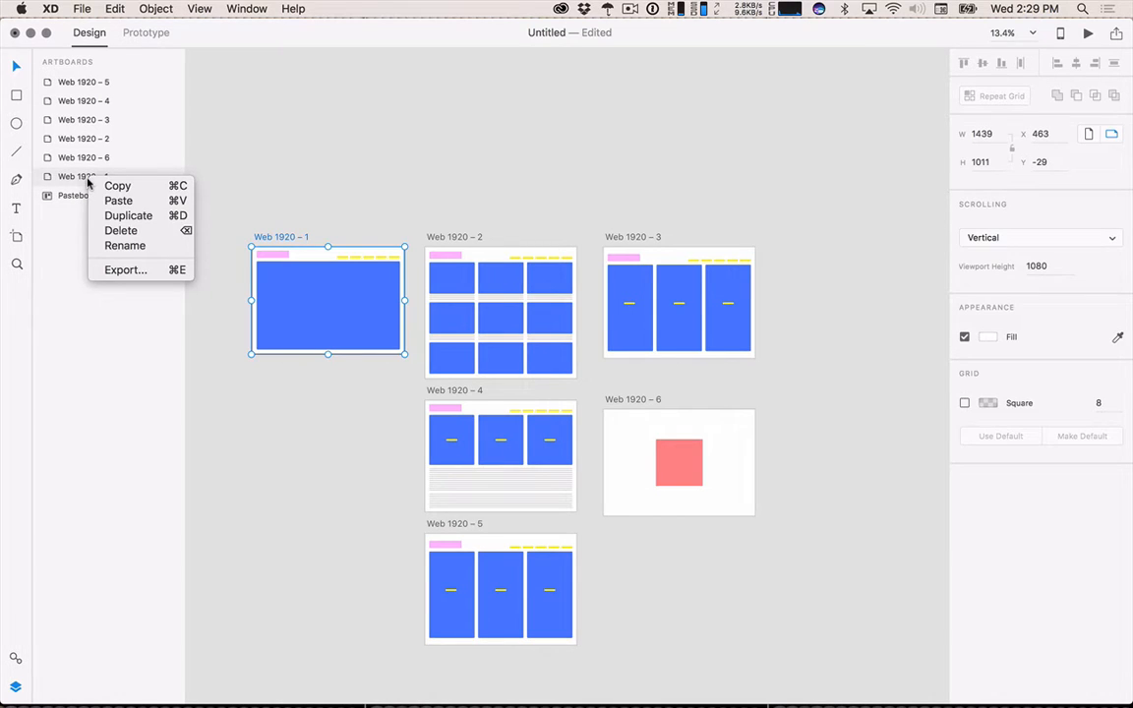
pyautogui.click(61, 222)
pyautogui.click(63, 197)
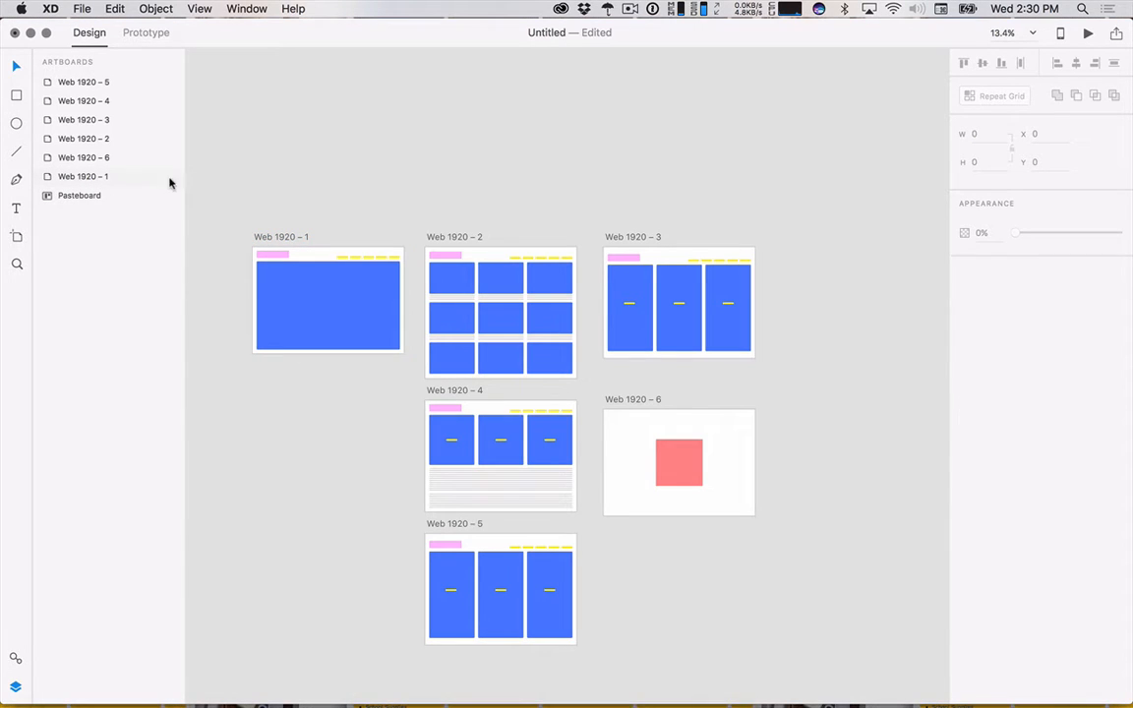
# Rename the Web 1920 – 1 artboard as Home and leave no artboard selected.
pyautogui.click(106, 176)
pyautogui.click(103, 157)
pyautogui.click(104, 119)
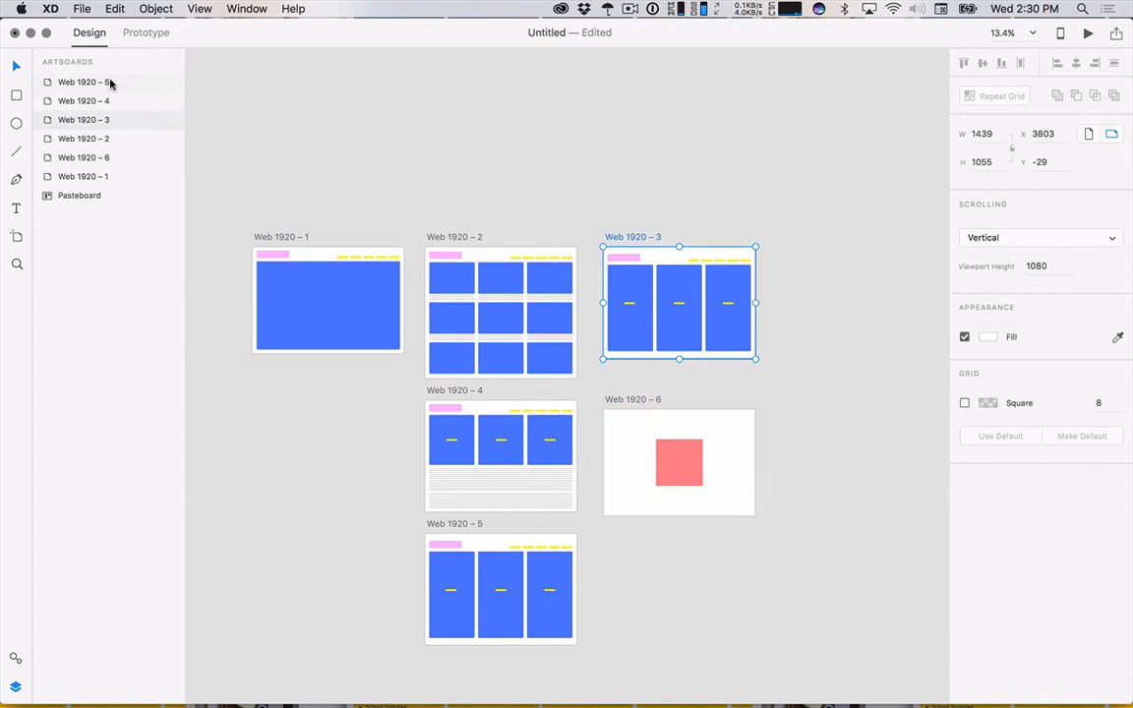
pyautogui.doubleClick(110, 83)
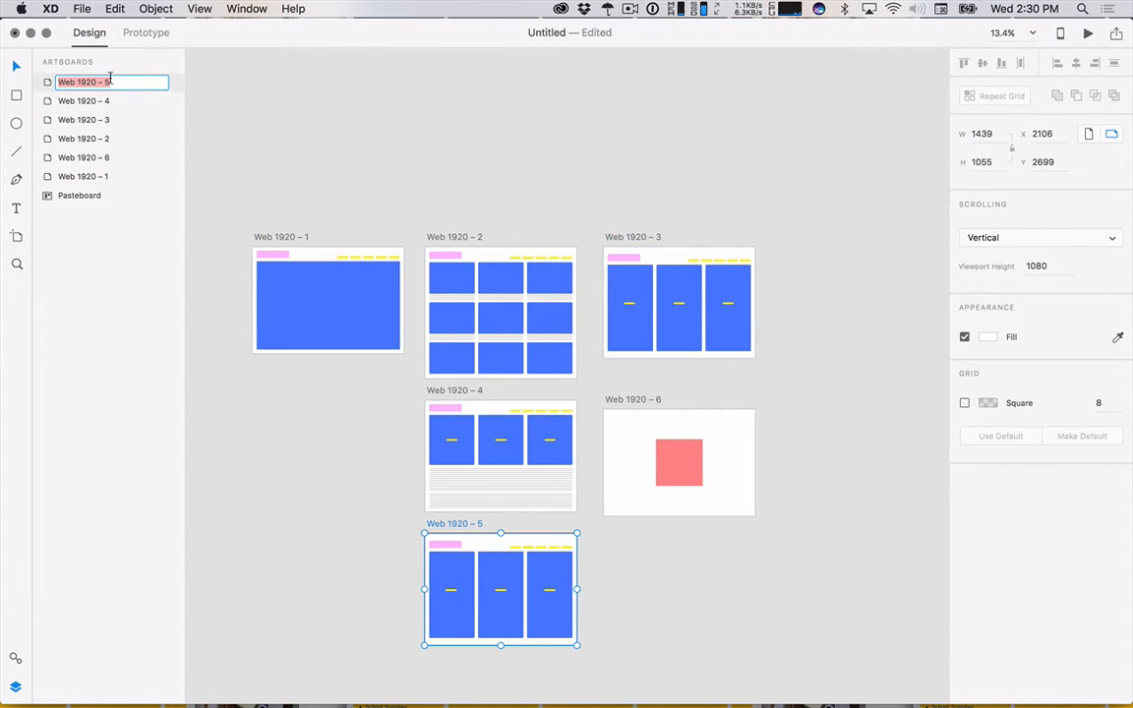
pyautogui.click(102, 157)
pyautogui.doubleClick(97, 176)
pyautogui.write('H')
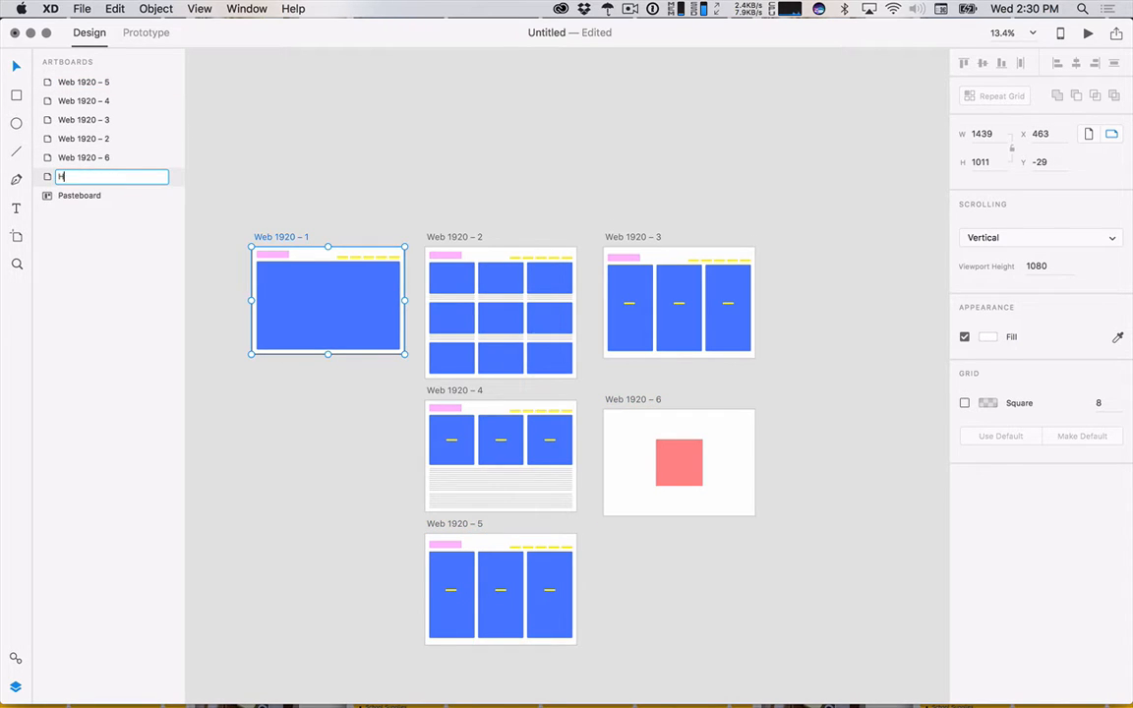
pyautogui.write('ome')
pyautogui.press('Return')
pyautogui.click(76, 157)
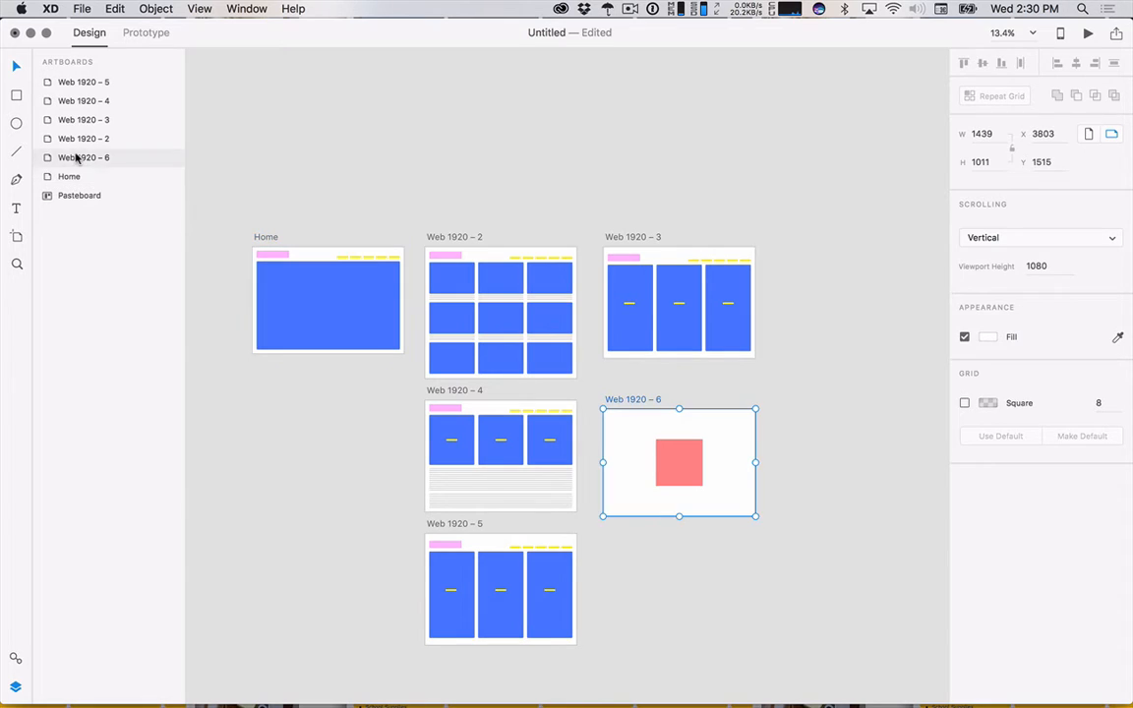
pyautogui.click(298, 144)
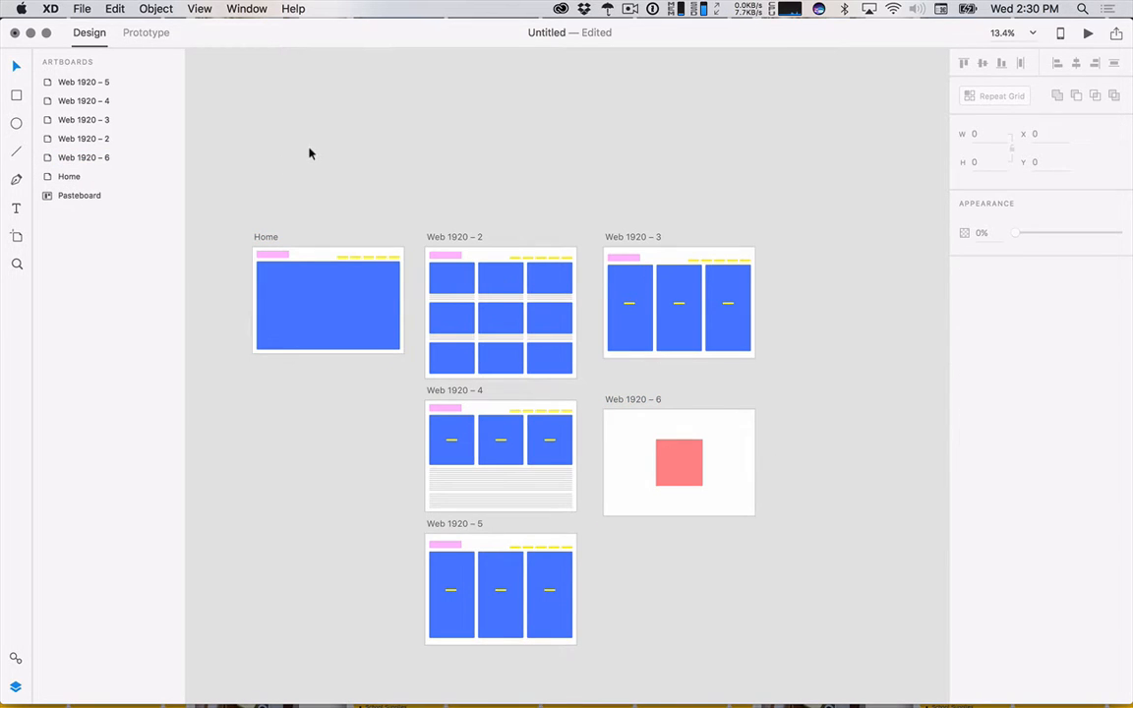
# Add a Web 1366 artboard and place it above Web 1920 – 2, with their left edges aligned.
pyautogui.press('a')
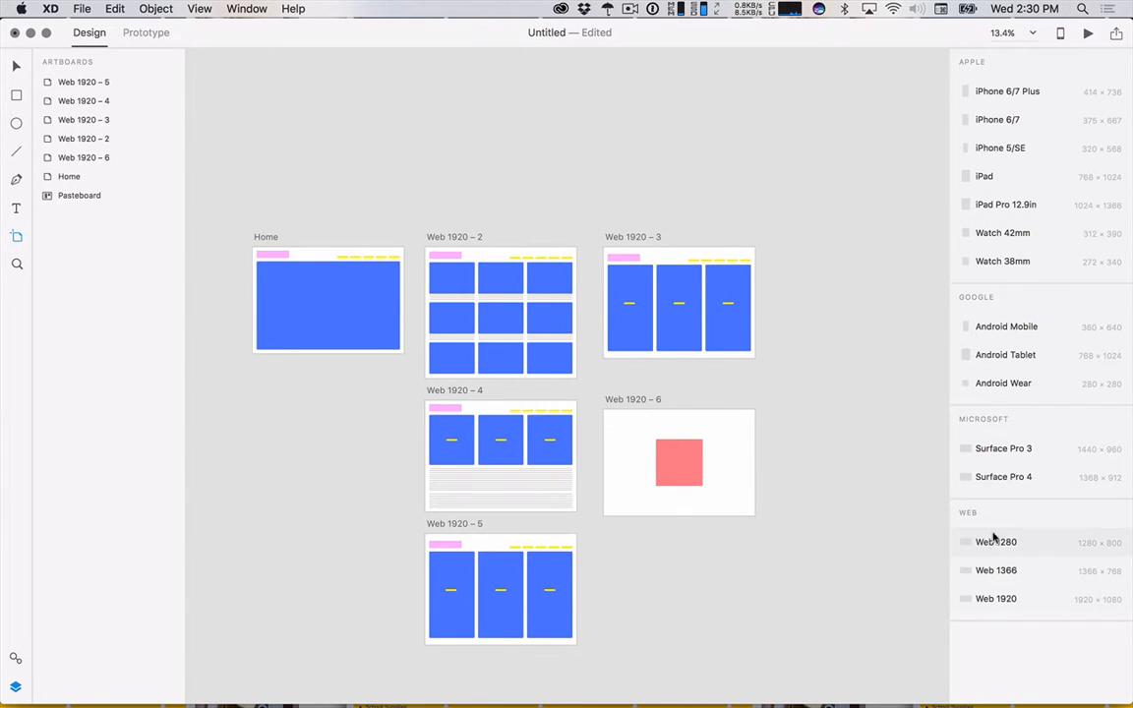
pyautogui.click(997, 571)
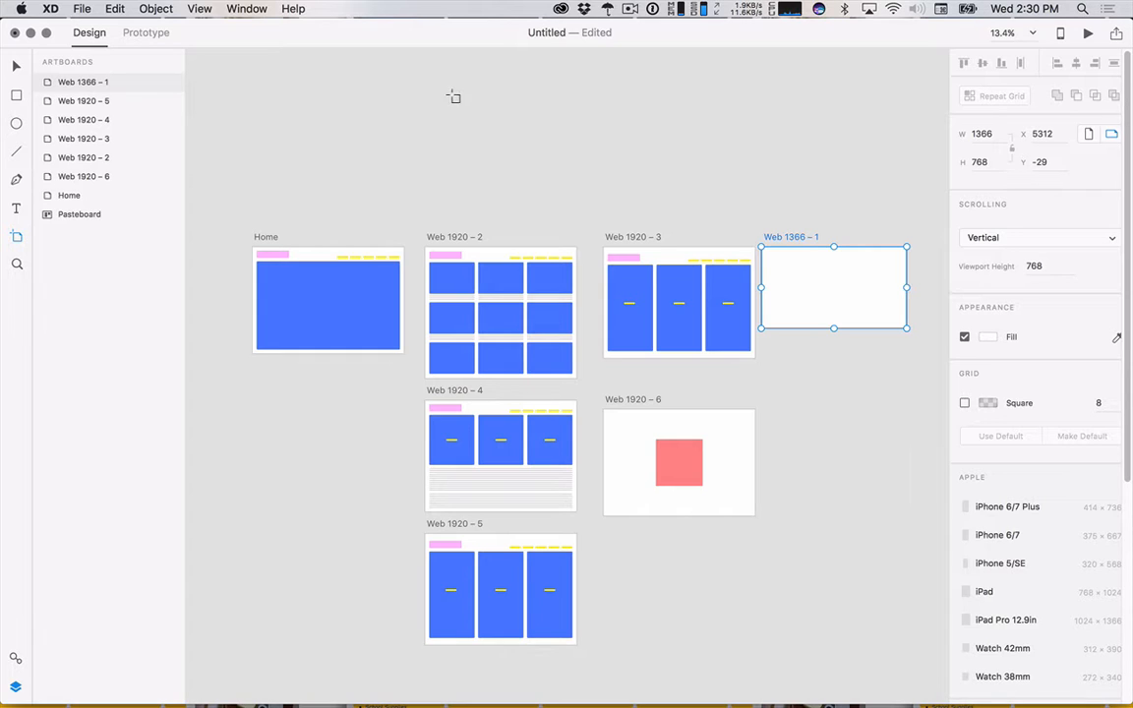
pyautogui.press('v')
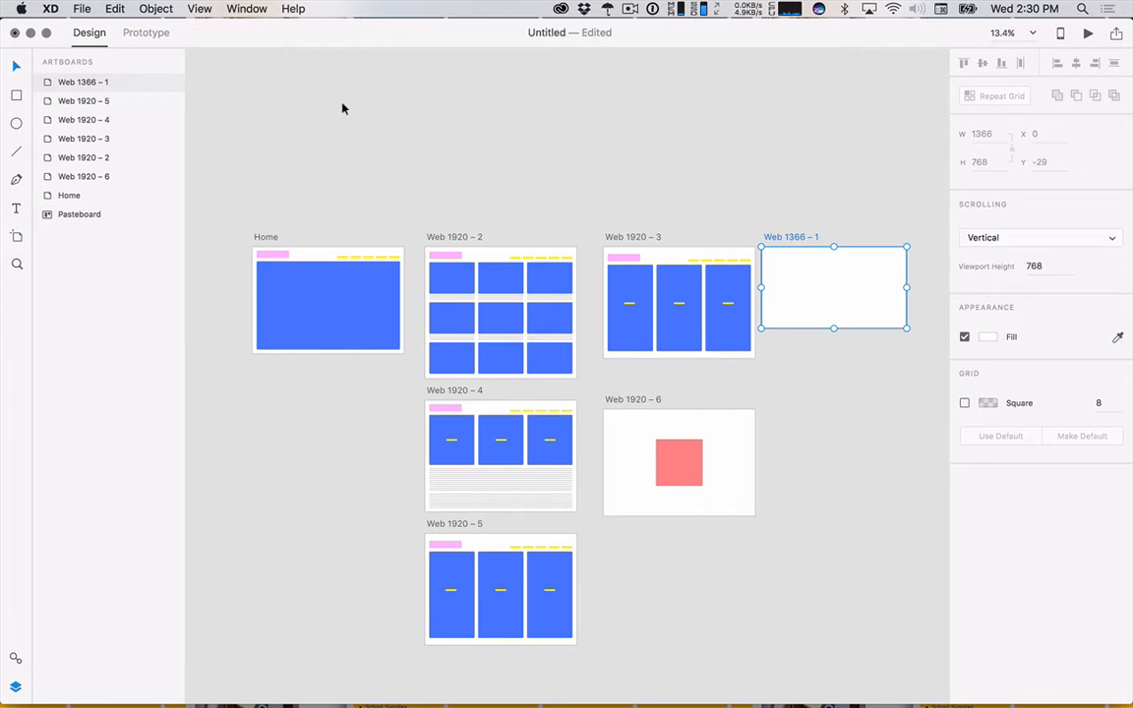
pyautogui.click(878, 183)
pyautogui.moveTo(836, 300); pyautogui.dragTo(498, 174)
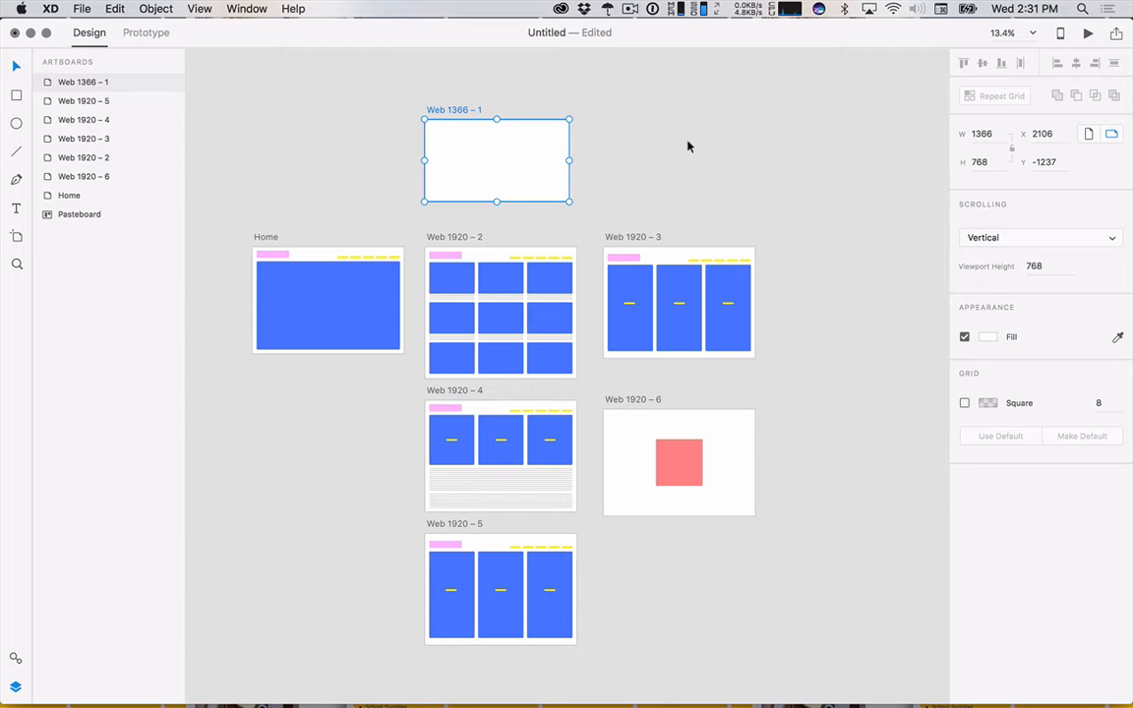
# Switch to Safari and search the web for "federal web design s" in a new tab.
pyautogui.press('super+Tab')
pyautogui.press('super+Tab')
pyautogui.press('super+Tab')
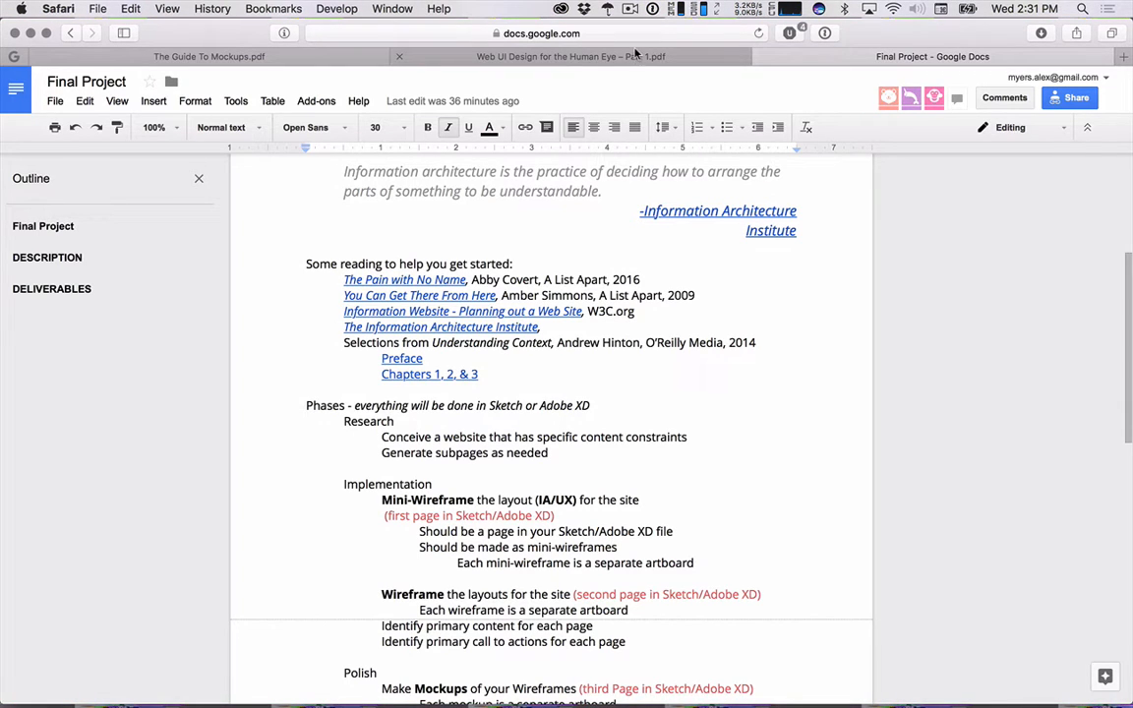
pyautogui.press('super+t')
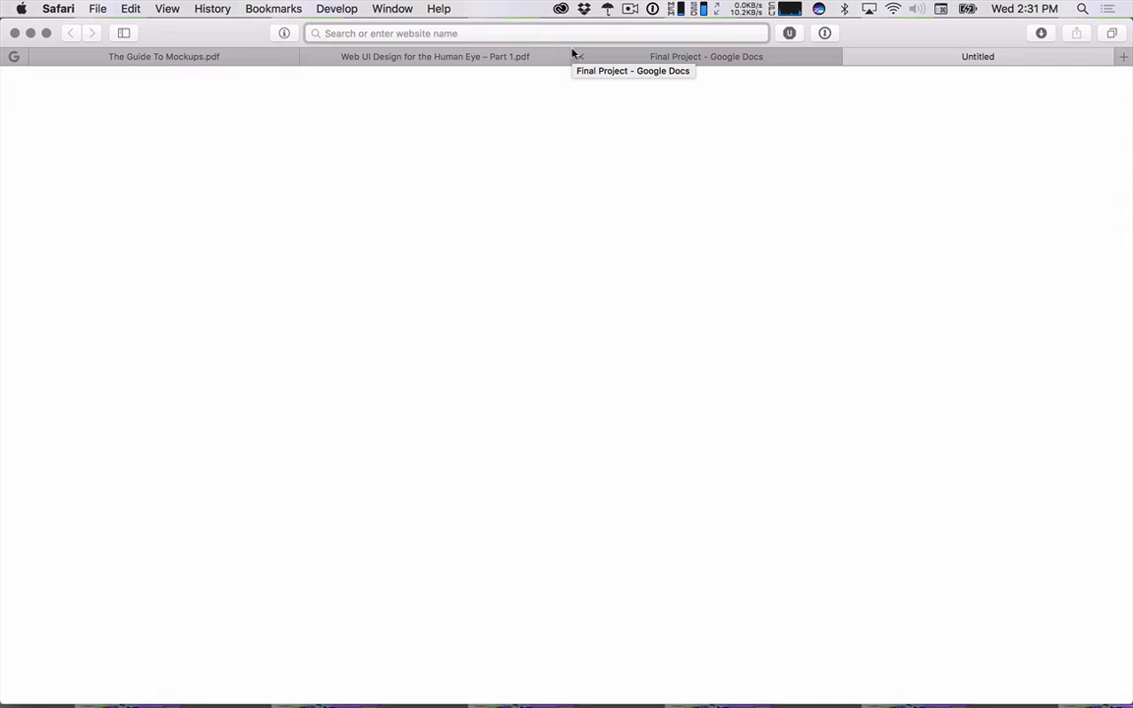
pyautogui.write('feder')
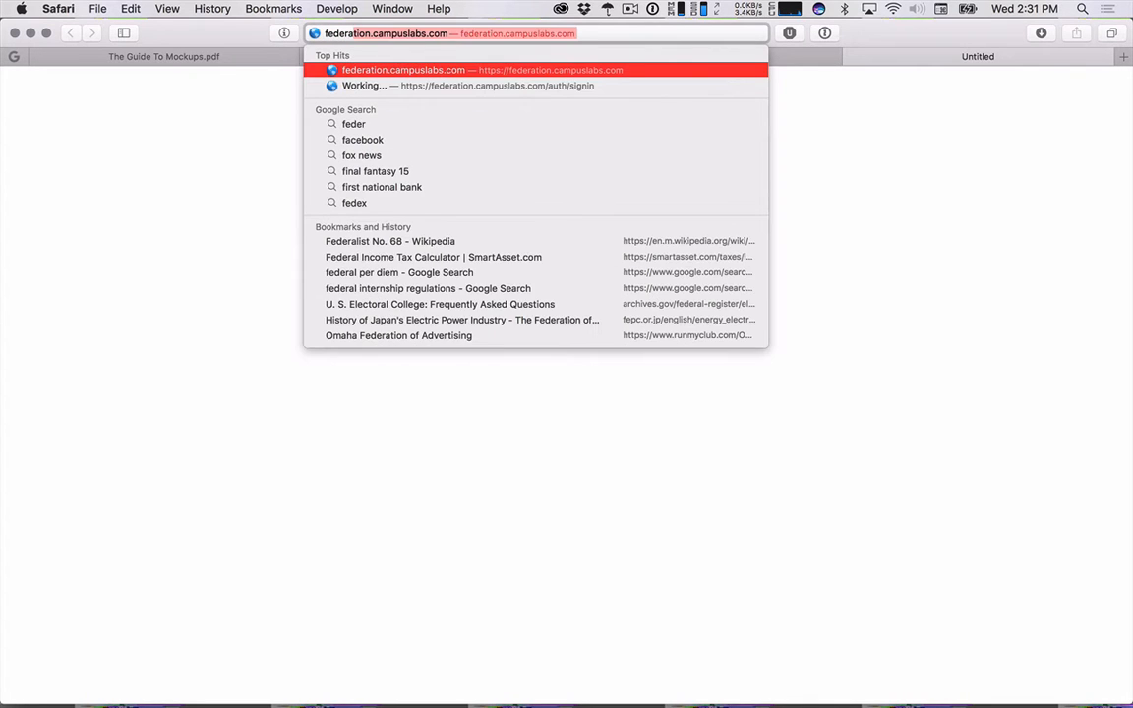
pyautogui.write('al web design s')
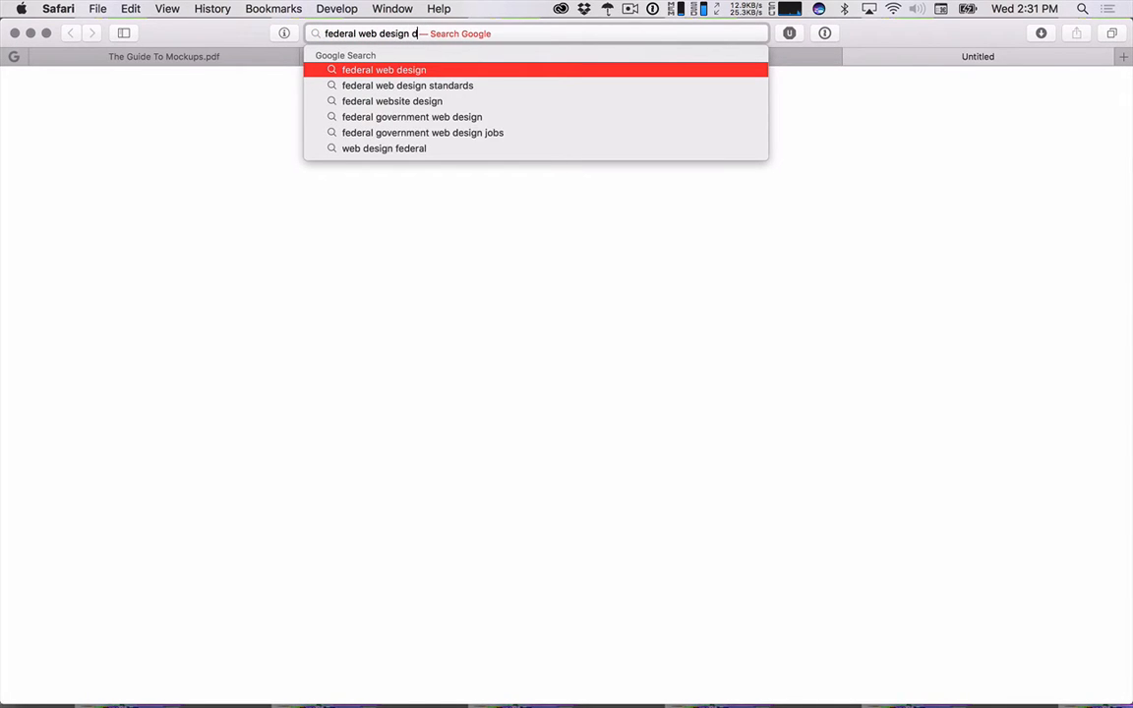
pyautogui.press('Escape')
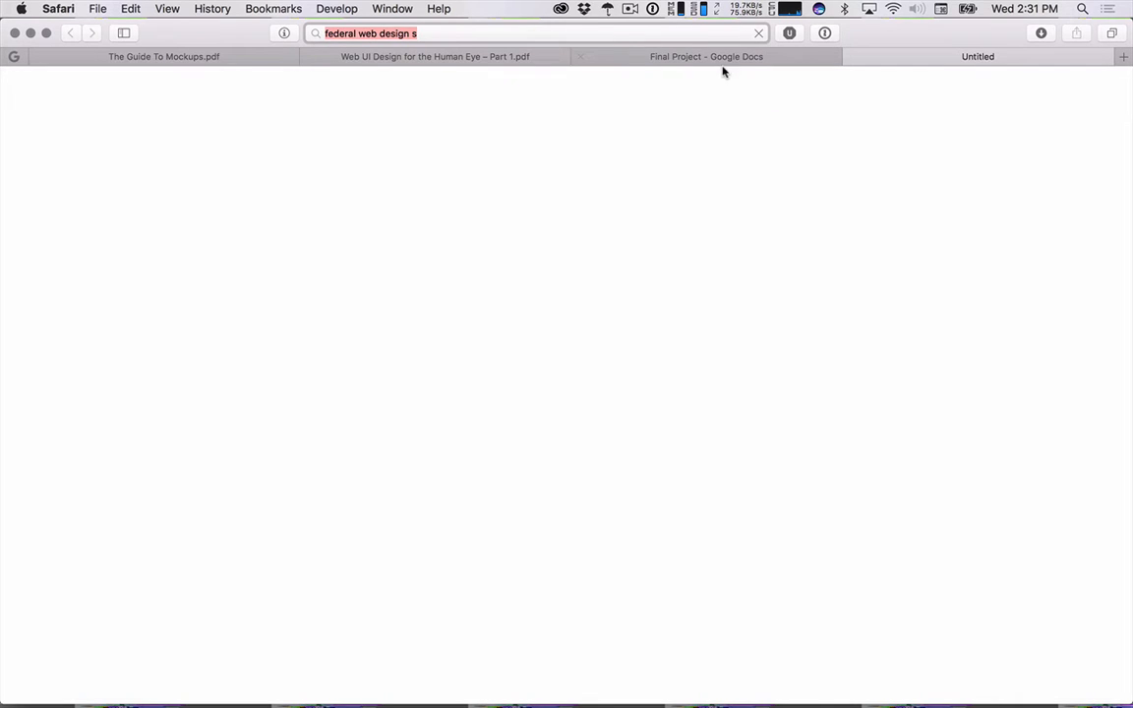
pyautogui.write('t')
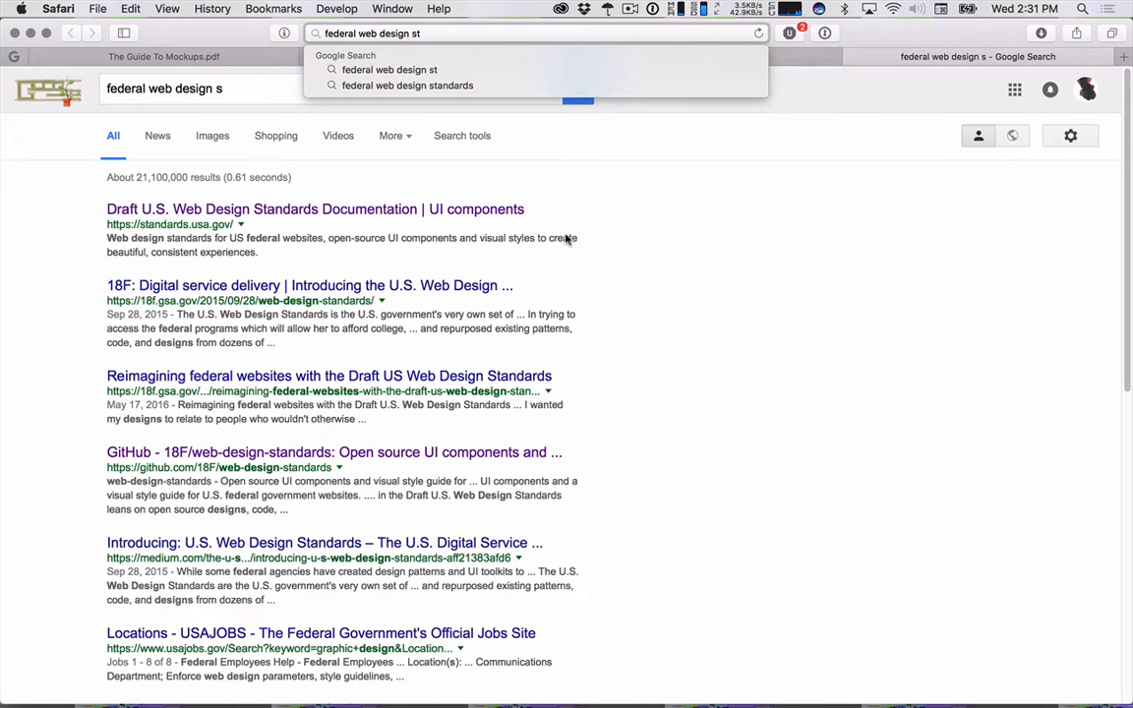
pyautogui.press('Escape')
# Open the Draft U.S. Web Design Standards site and examine the design resources in its Getting Started section for designers.
pyautogui.click(364, 209)
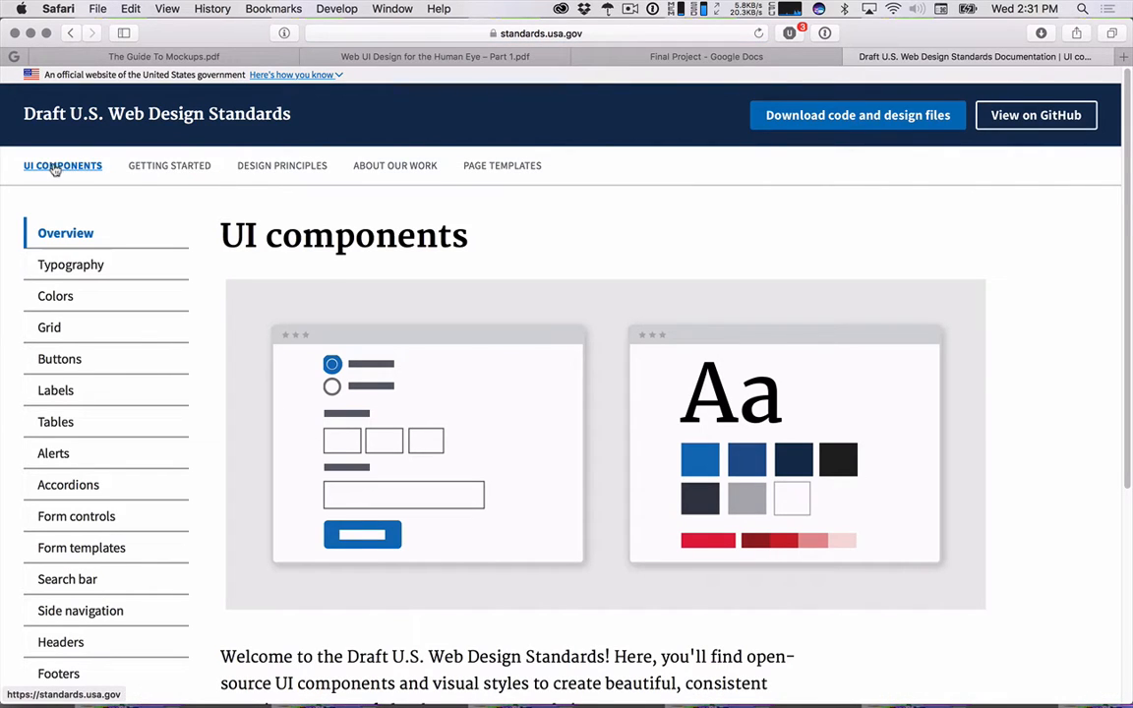
pyautogui.click(149, 167)
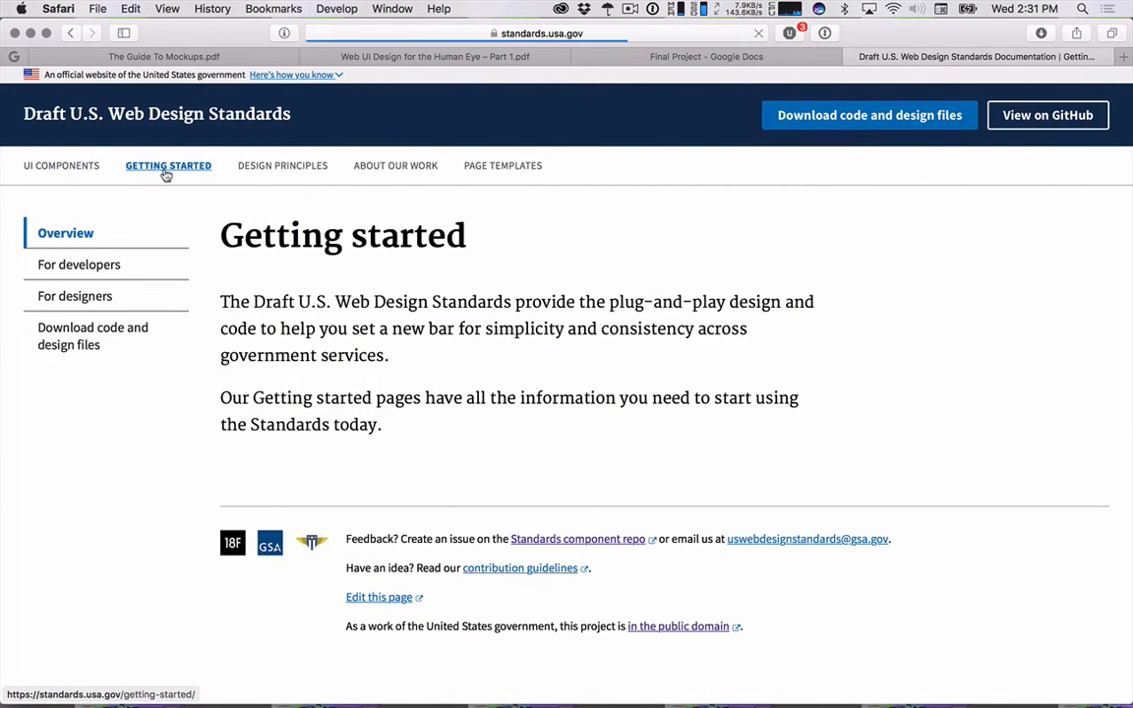
pyautogui.click(98, 296)
pyautogui.scroll(-5, 409, 413)
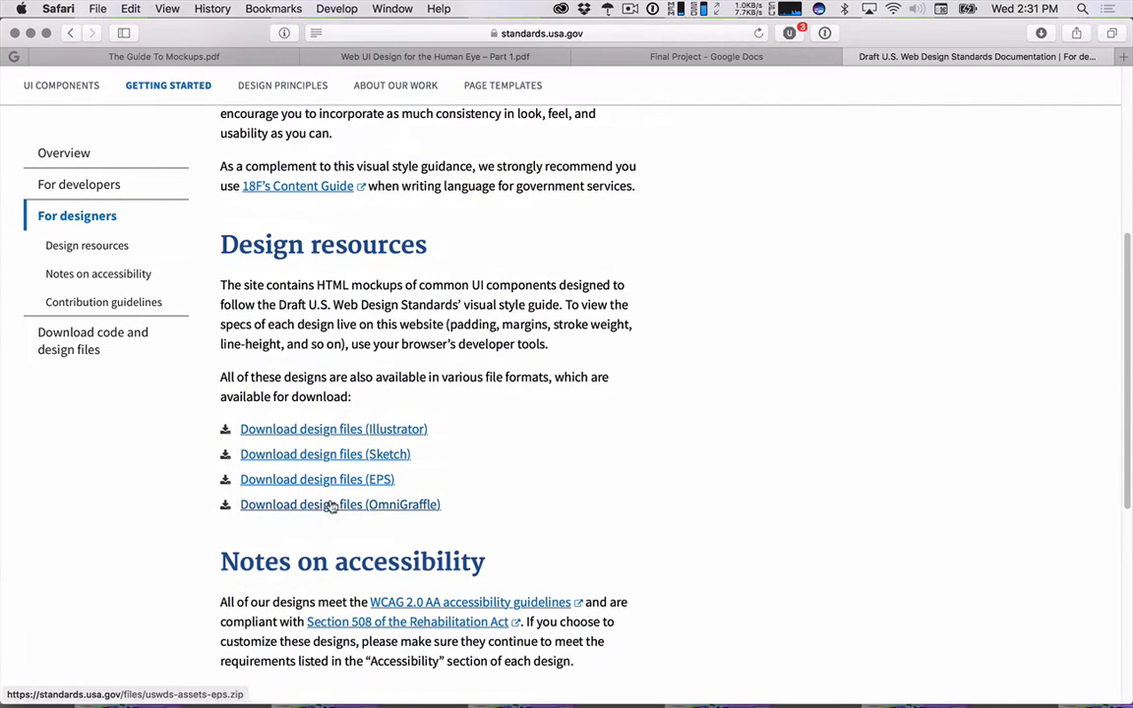
pyautogui.scroll(-5, 448, 531)
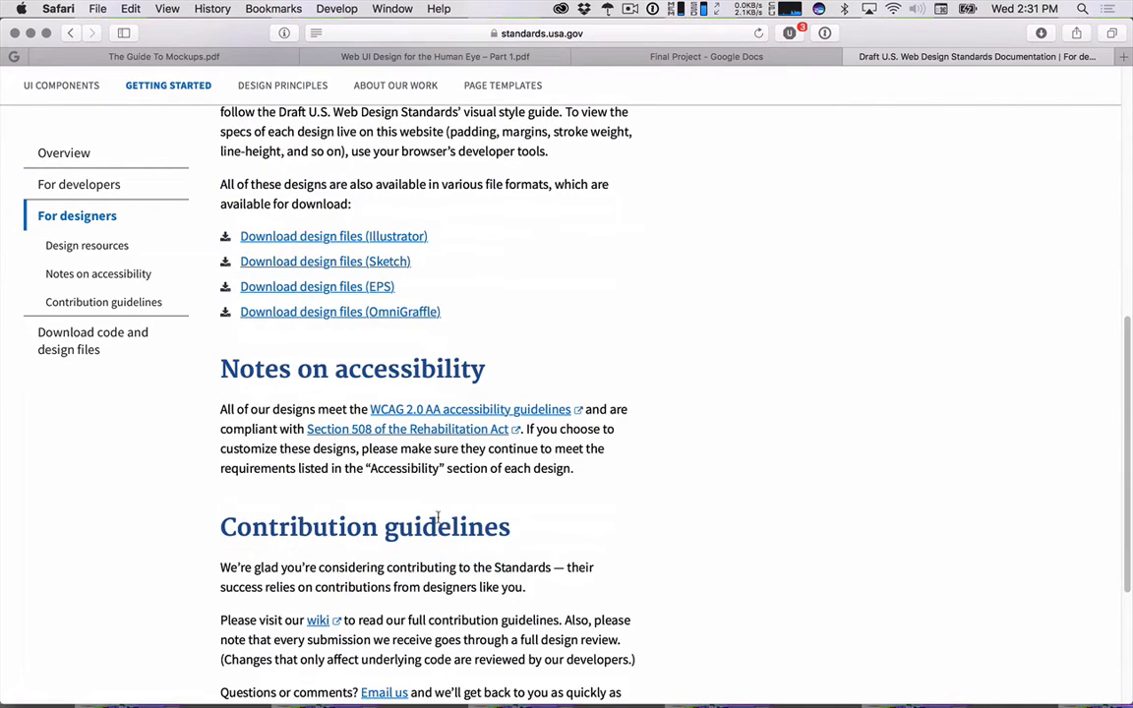
pyautogui.scroll(8, 422, 514)
pyautogui.scroll(-3, 372, 519)
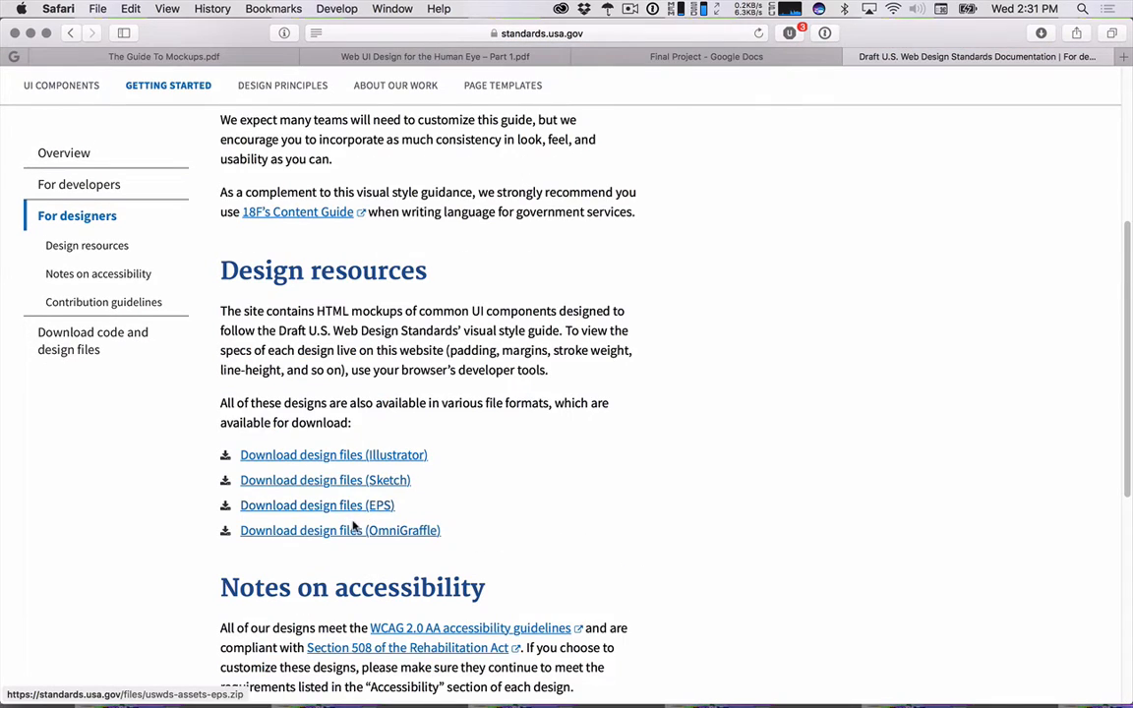
pyautogui.scroll(4, 291, 476)
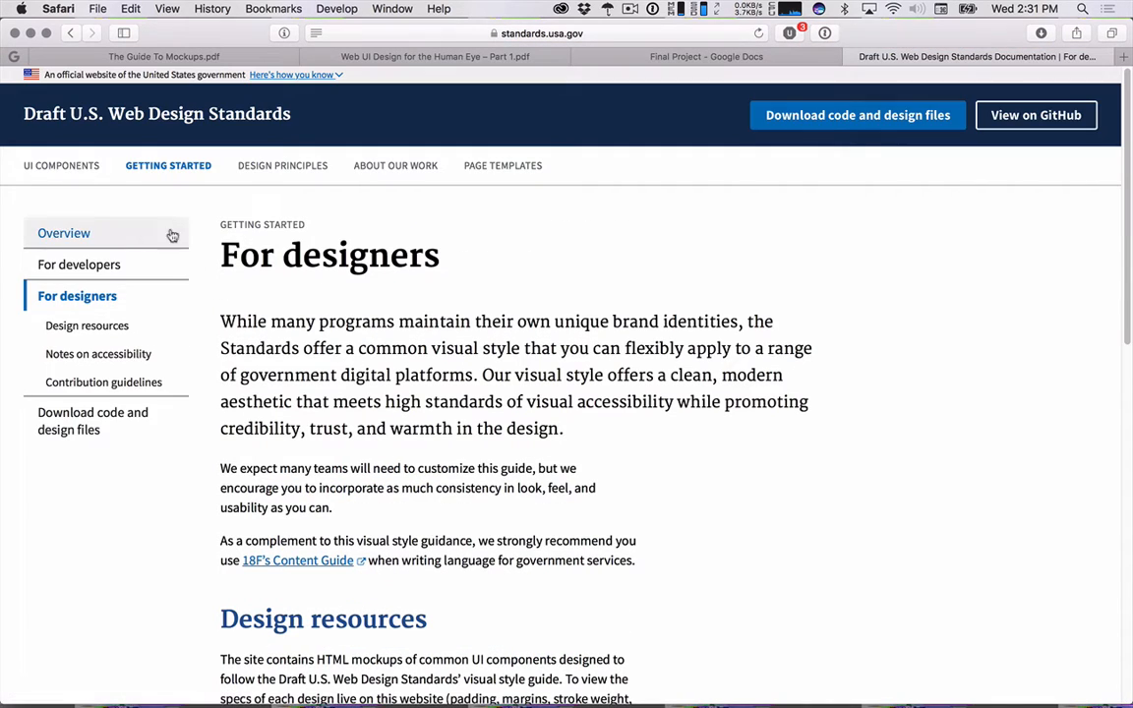
# Look through the UI Components overview and the Typography guidelines of the Draft U.S. Web Design Standards.
pyautogui.click(80, 169)
pyautogui.scroll(-5, 265, 315)
pyautogui.scroll(5, 278, 318)
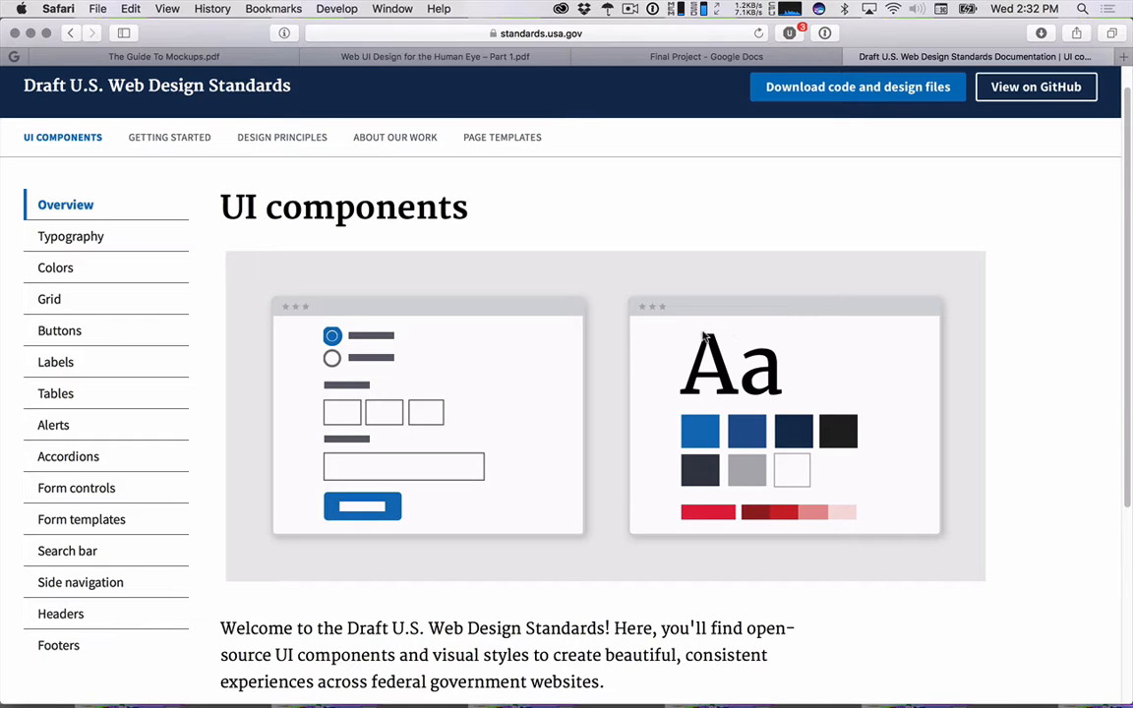
pyautogui.click(71, 240)
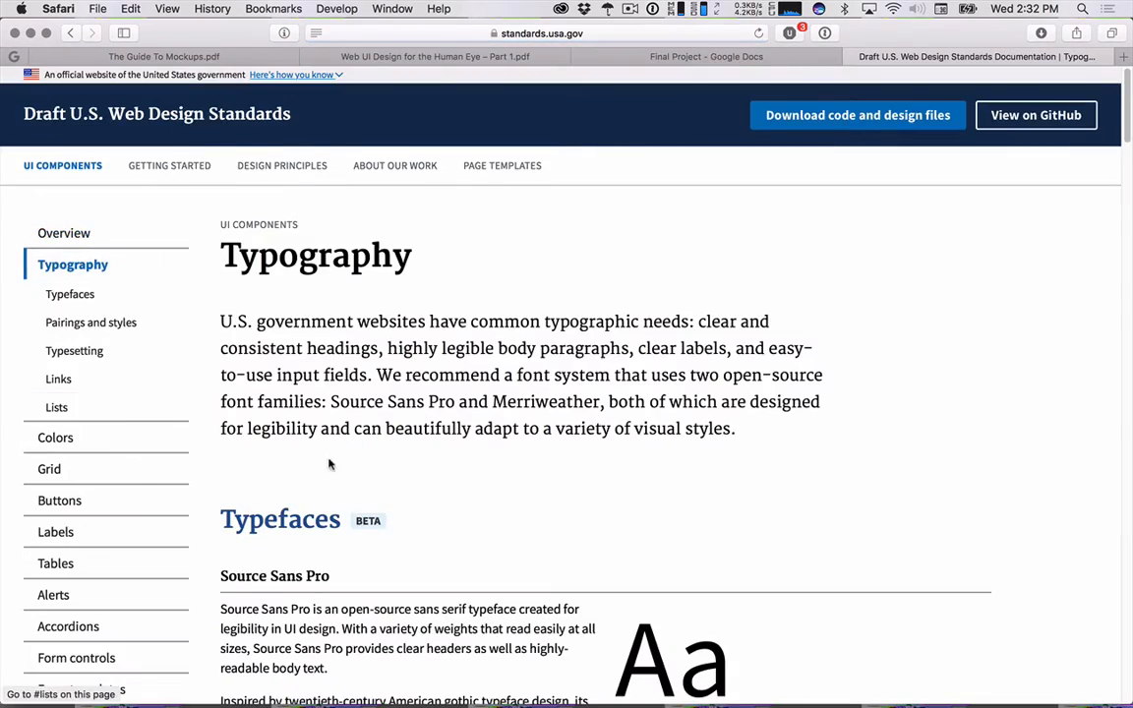
pyautogui.scroll(-10, 389, 464)
pyautogui.scroll(-10, 389, 465)
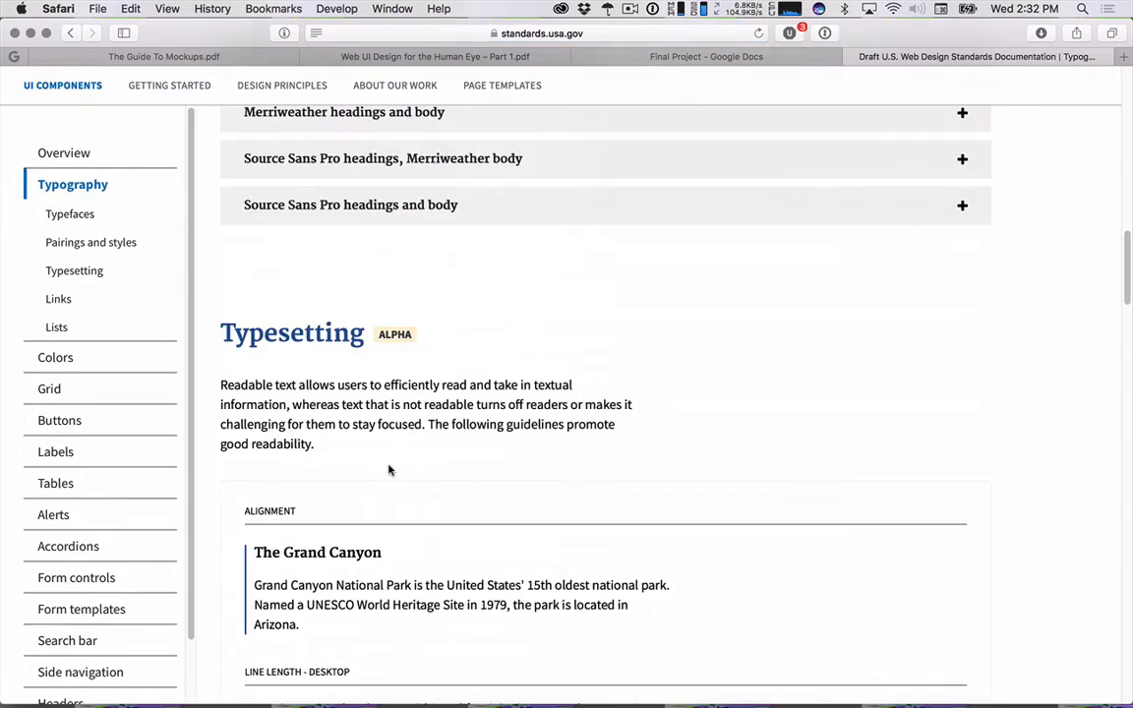
# Examine the Grid page of the standards site, including the column layouts, grid examples and implementation documentation.
pyautogui.click(50, 390)
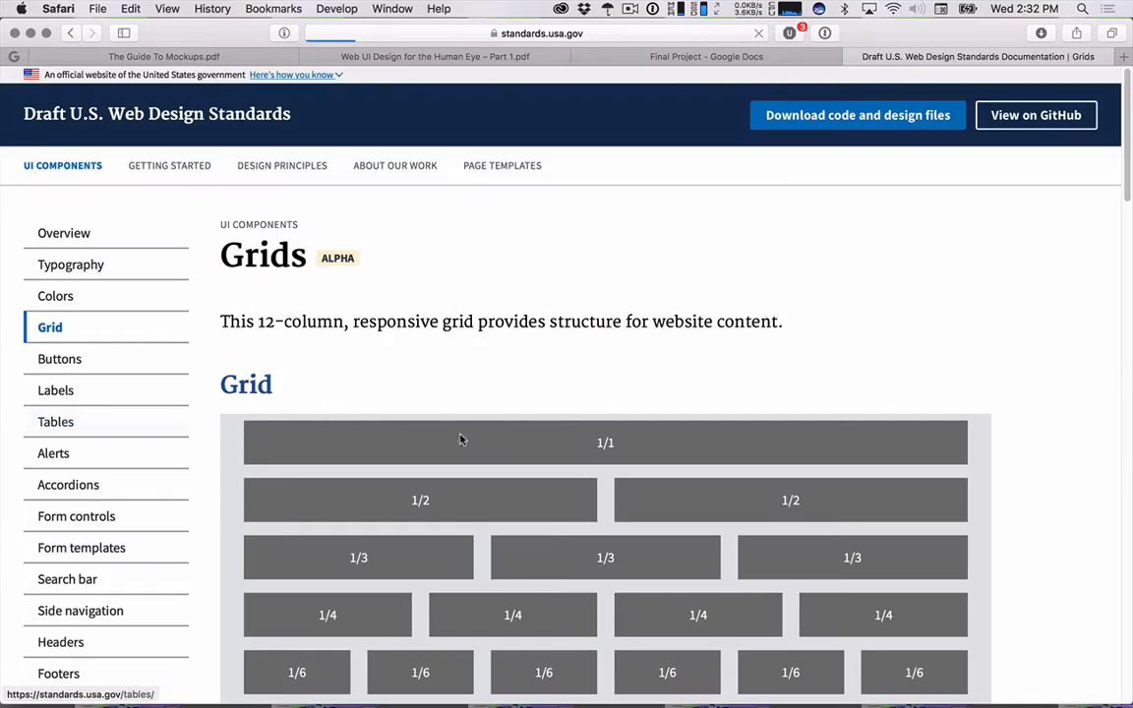
pyautogui.scroll(-5, 460, 438)
pyautogui.scroll(3, 620, 445)
pyautogui.scroll(-10, 1004, 491)
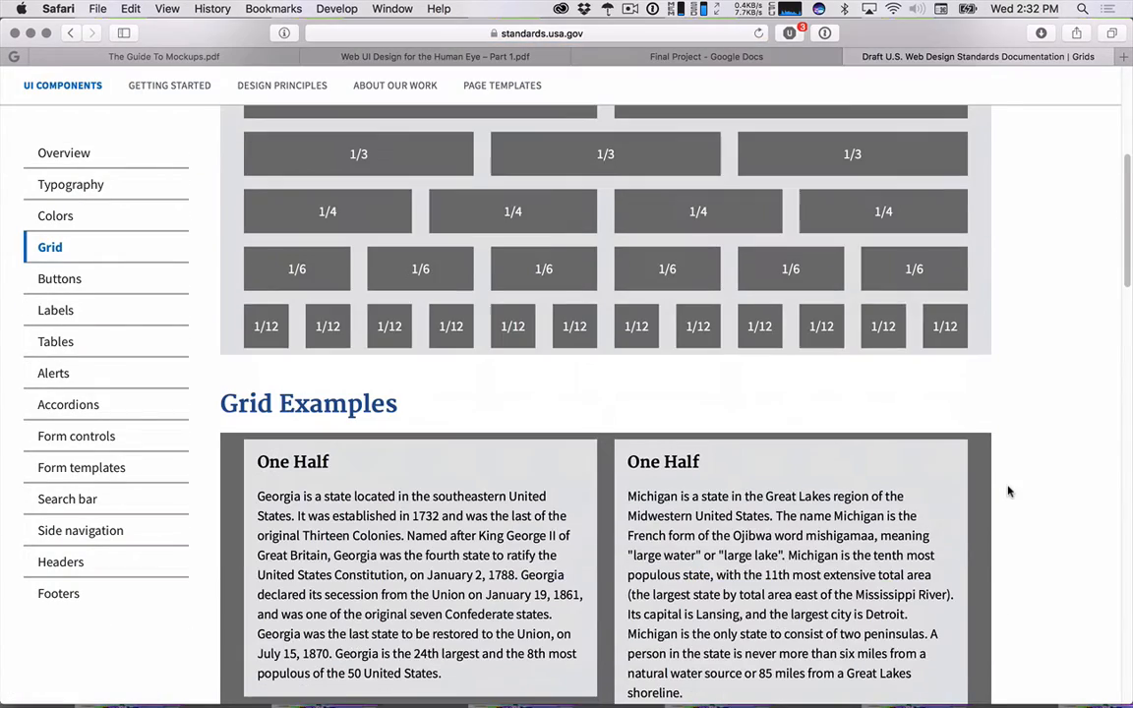
pyautogui.scroll(-10, 1004, 491)
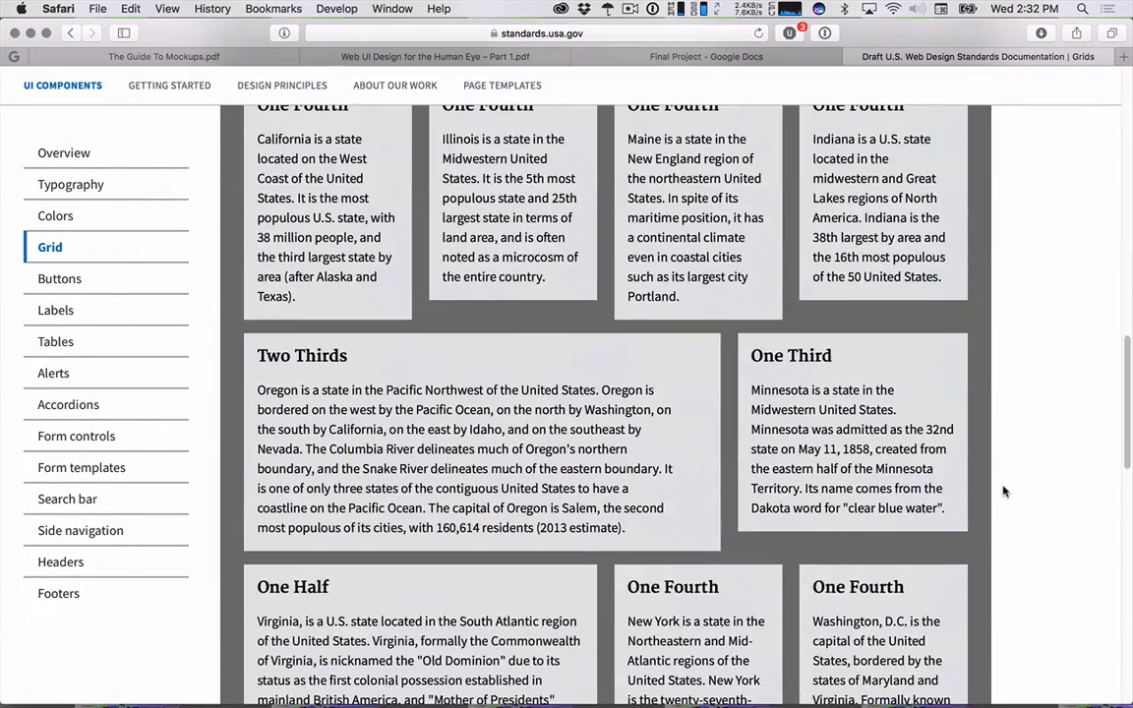
pyautogui.scroll(-5, 944, 488)
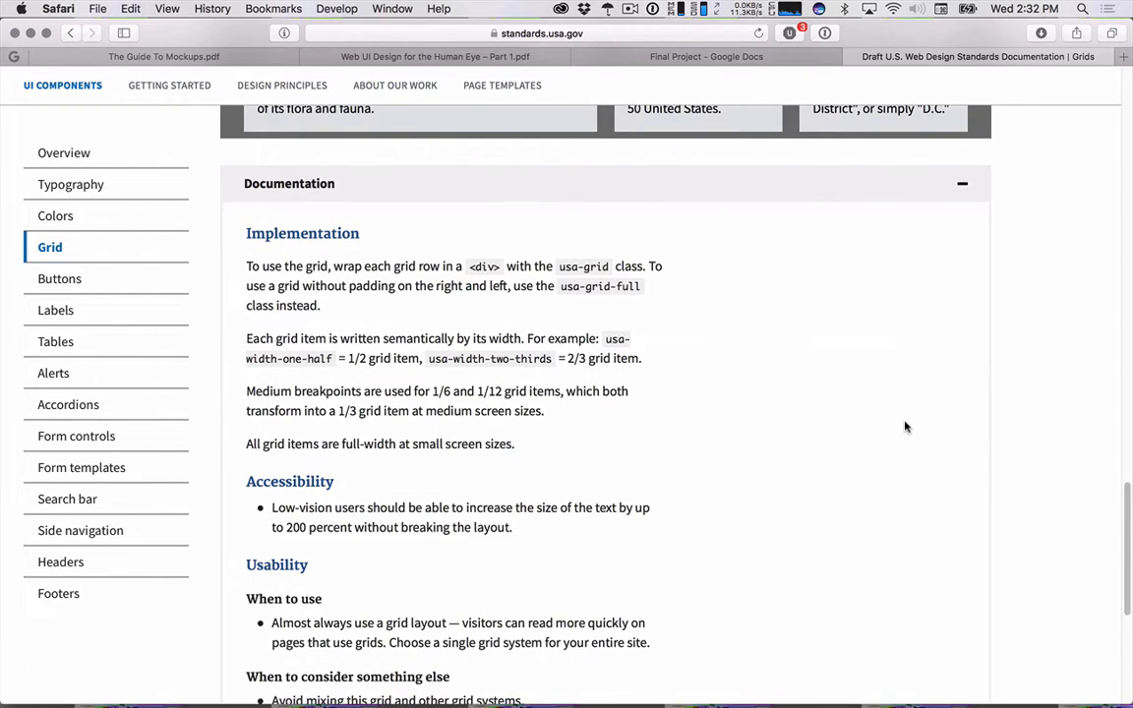
pyautogui.scroll(3, 856, 406)
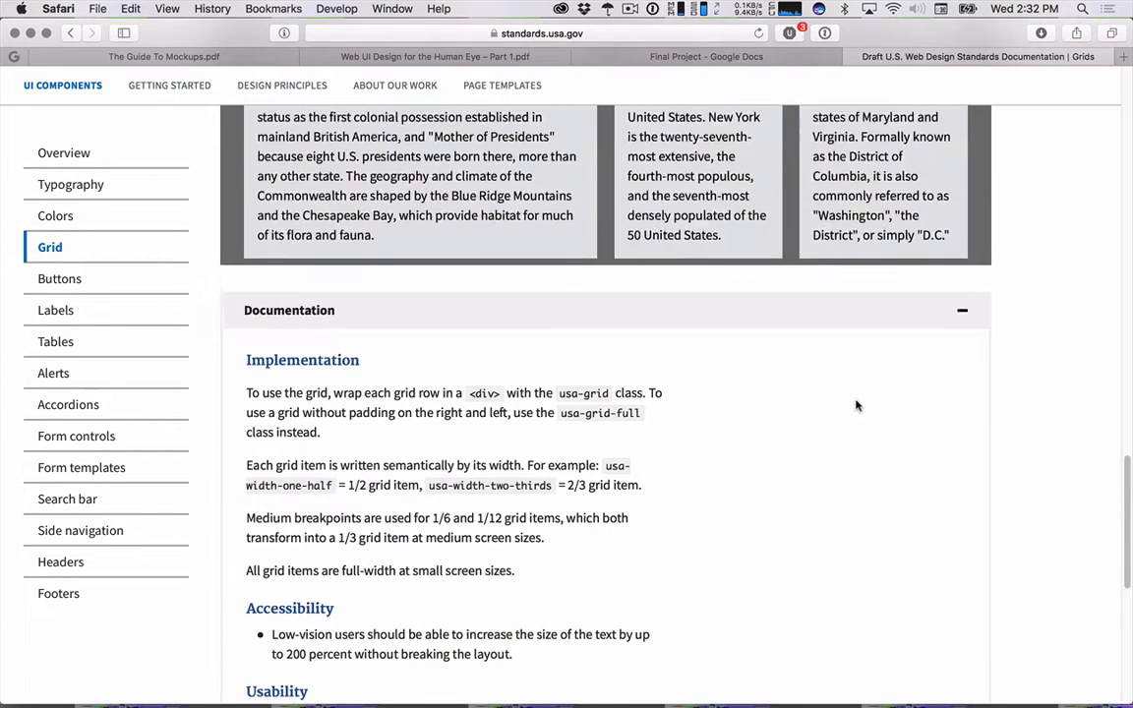
pyautogui.scroll(15, 856, 406)
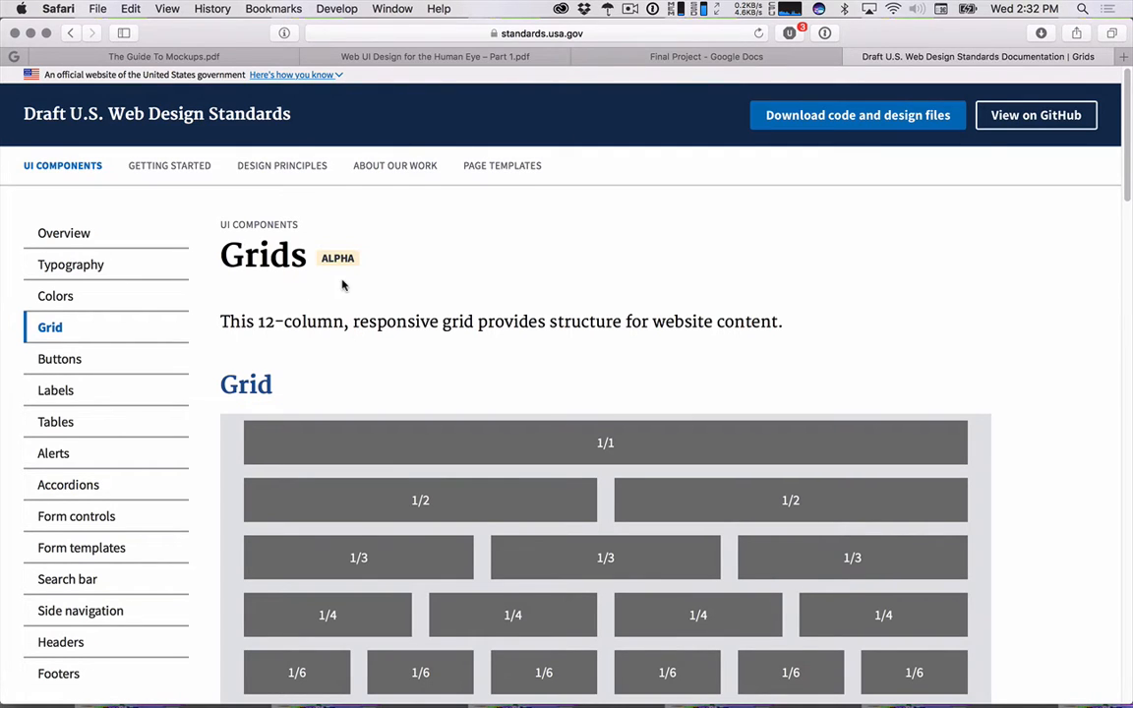
# Revisit the Final Project, web design standards and Web UI Design pages, and switch back to Adobe XD.
pyautogui.click(707, 56)
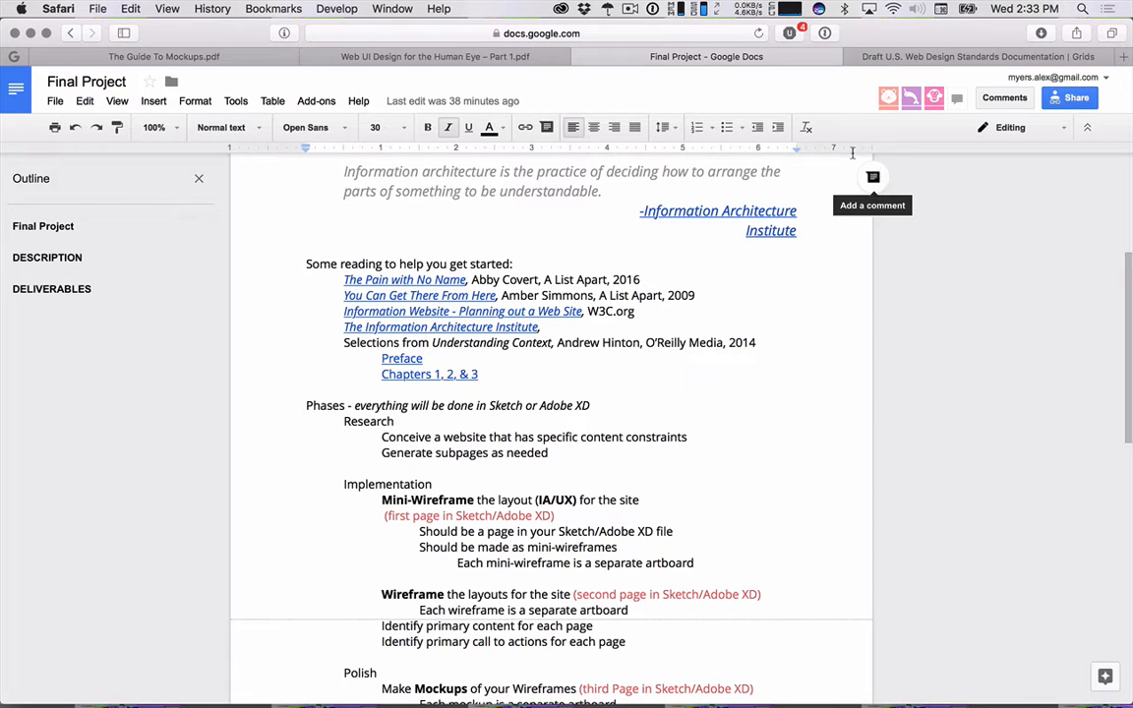
pyautogui.click(923, 57)
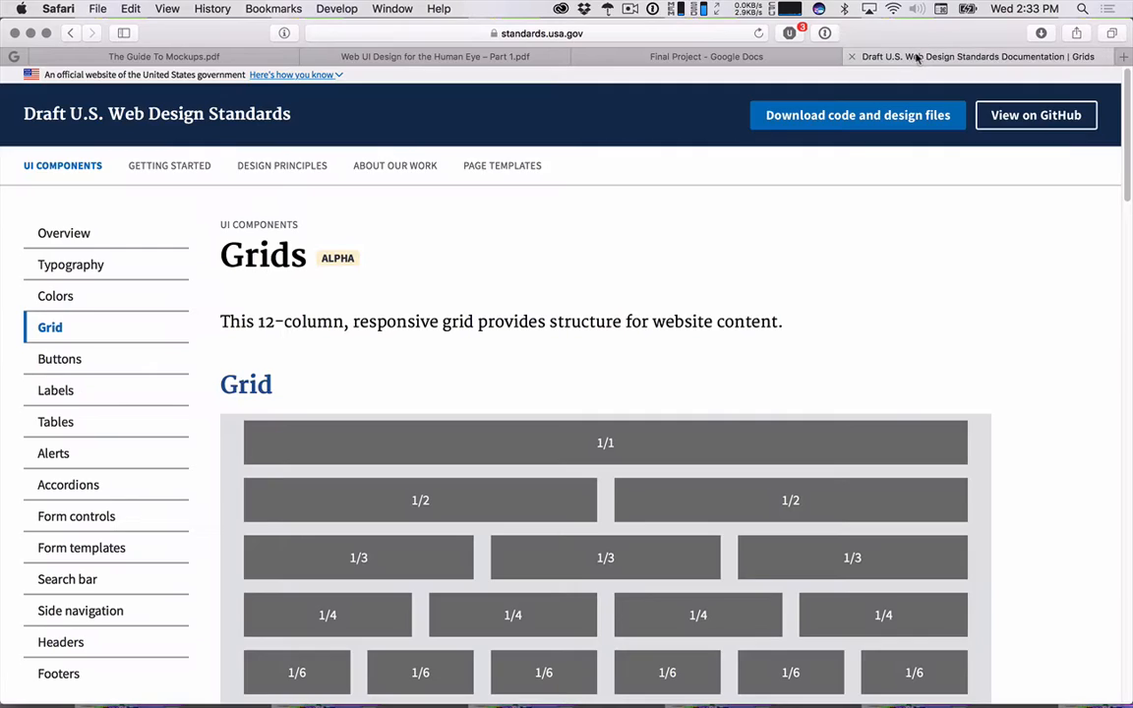
pyautogui.click(482, 59)
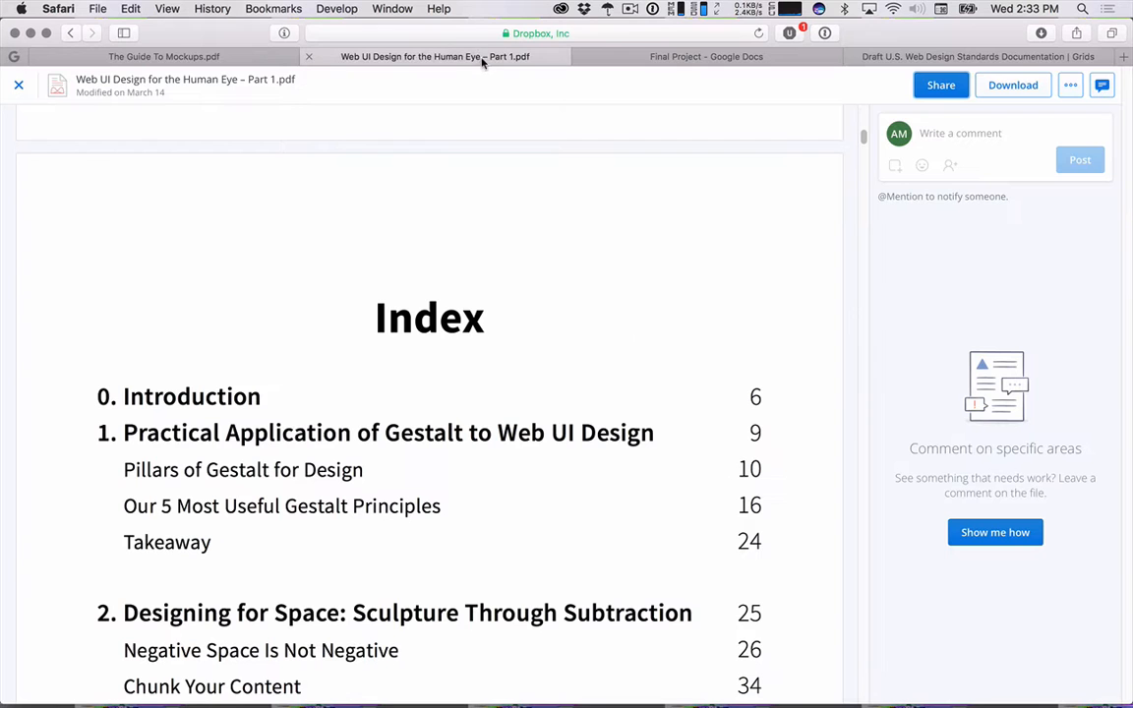
pyautogui.press('super+Tab')
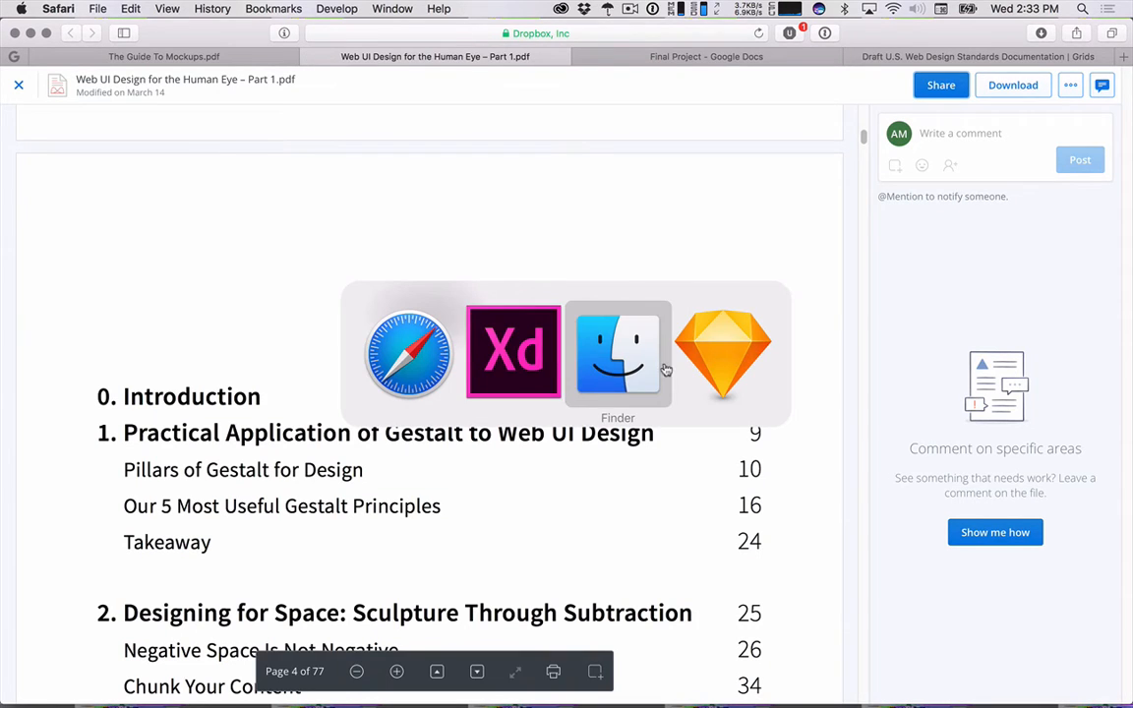
pyautogui.click(501, 348)
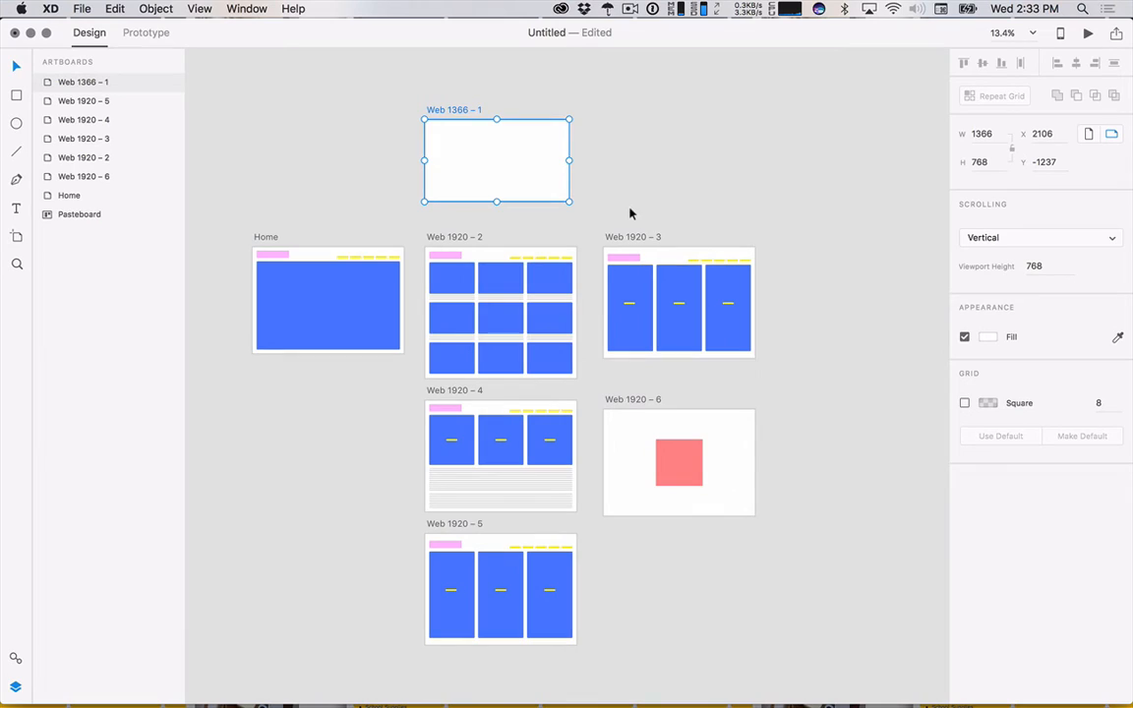